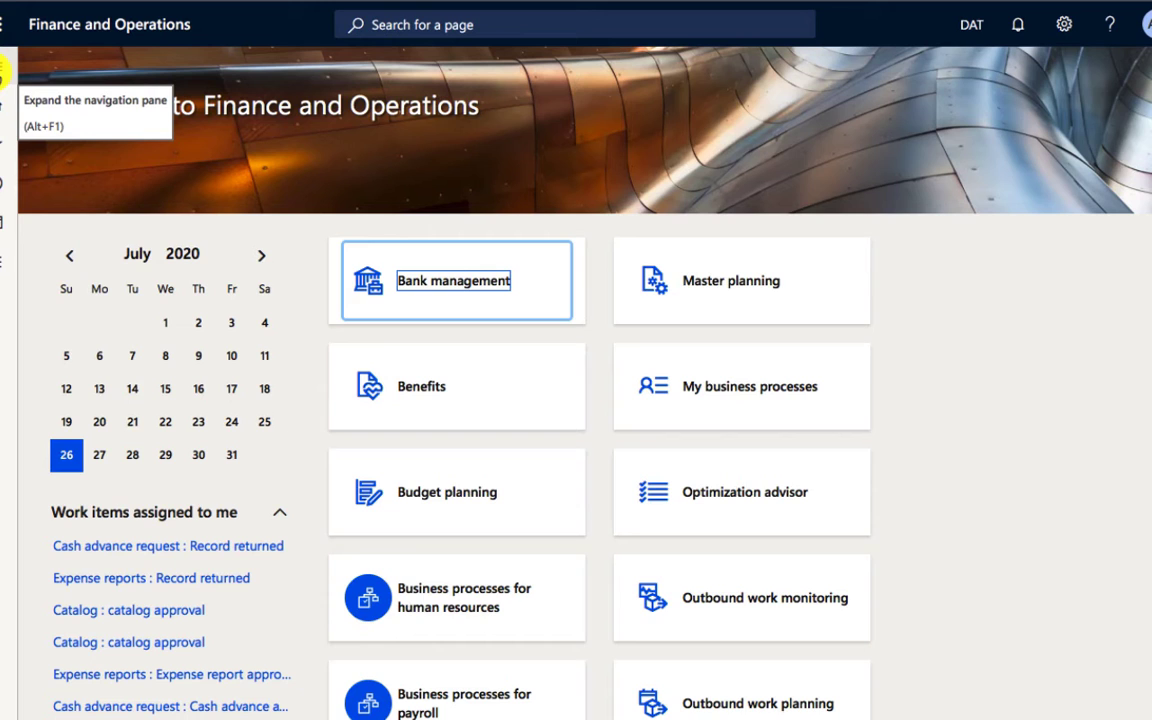
Step: Open the Financial dimensions page of the General ledger module
click(3, 72)
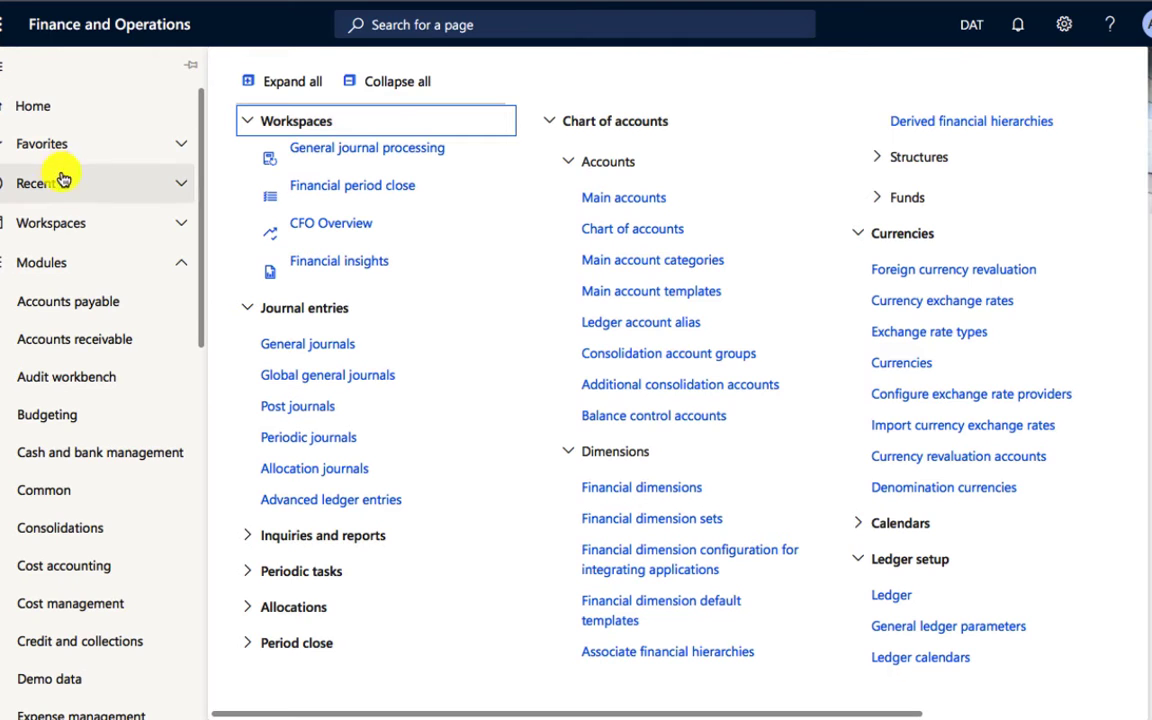
scroll(80, 370, down, 4)
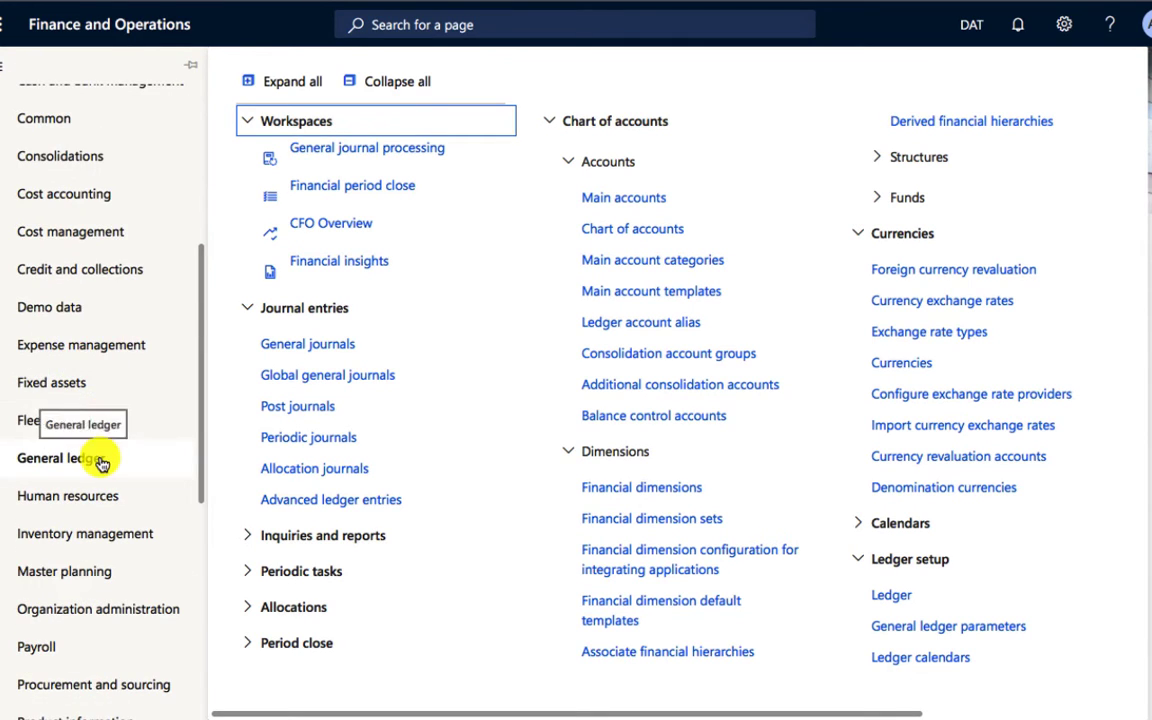
click(416, 30)
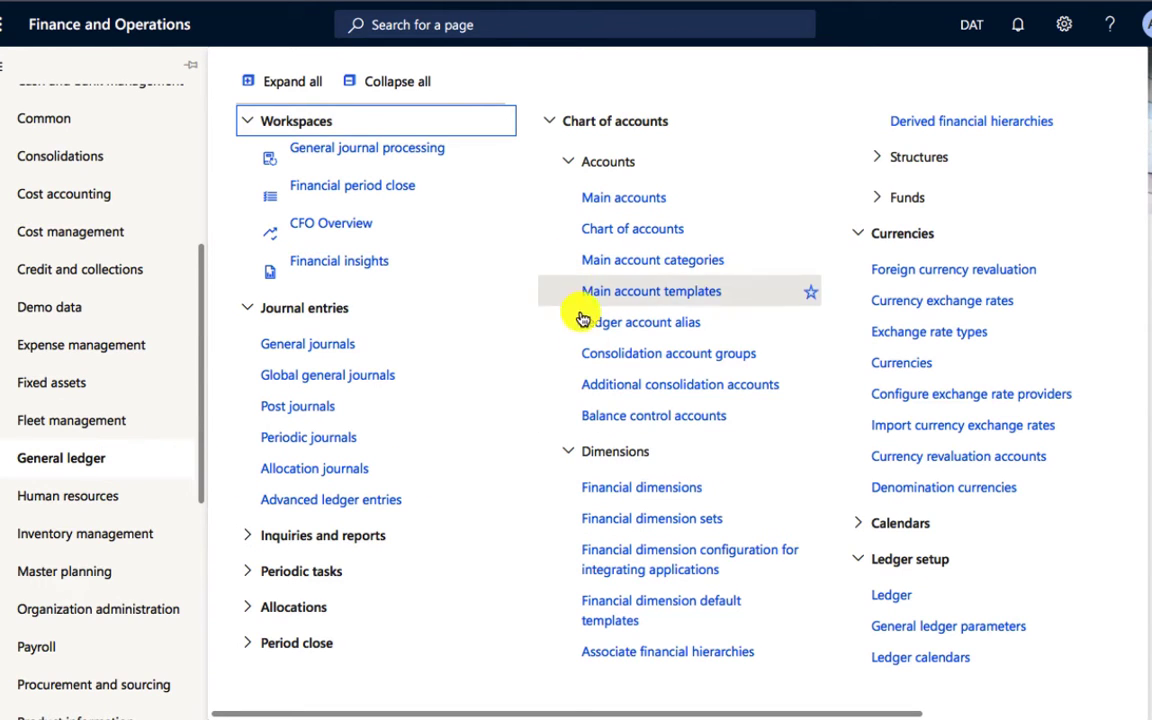
click(644, 495)
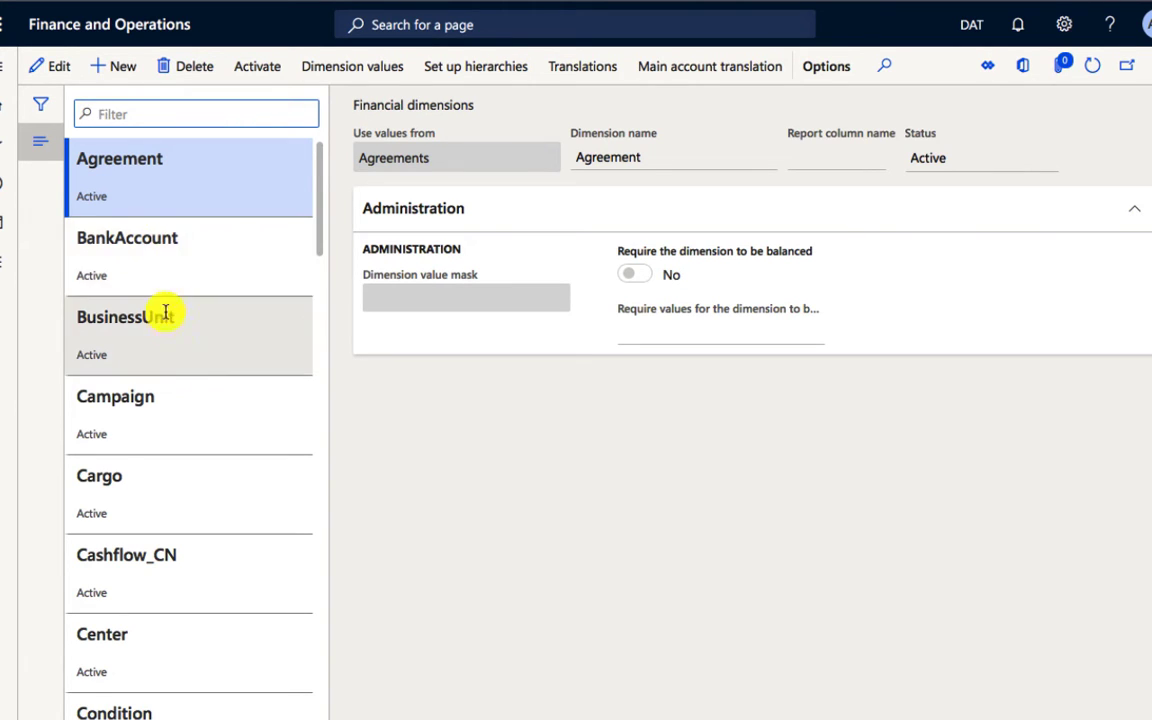
Step: Create a new financial dimension that uses values from < Custom dimension >
scroll(177, 366, down, 3)
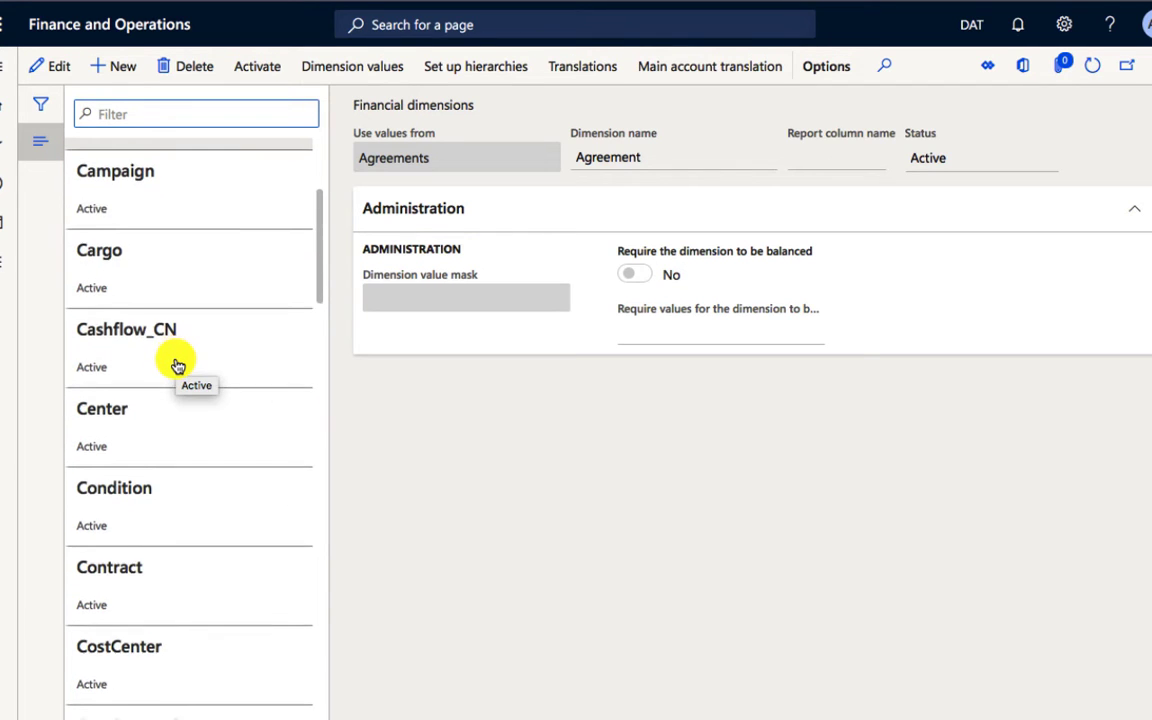
scroll(177, 366, down, 1)
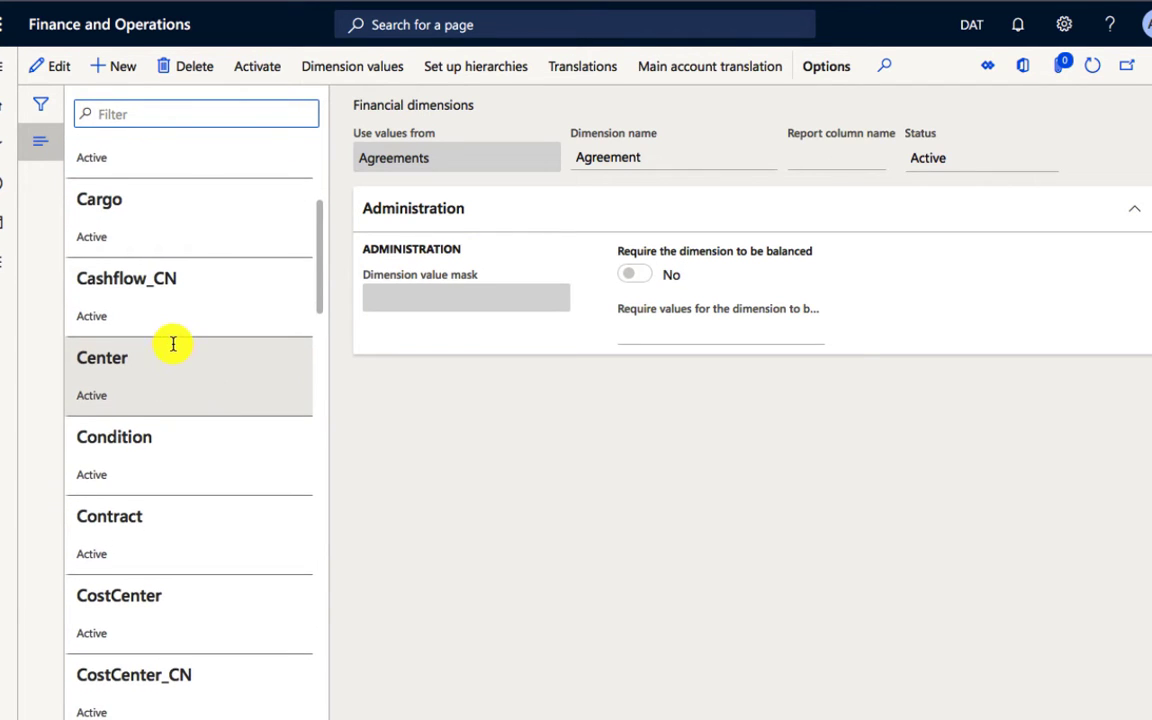
scroll(172, 342, up, 4)
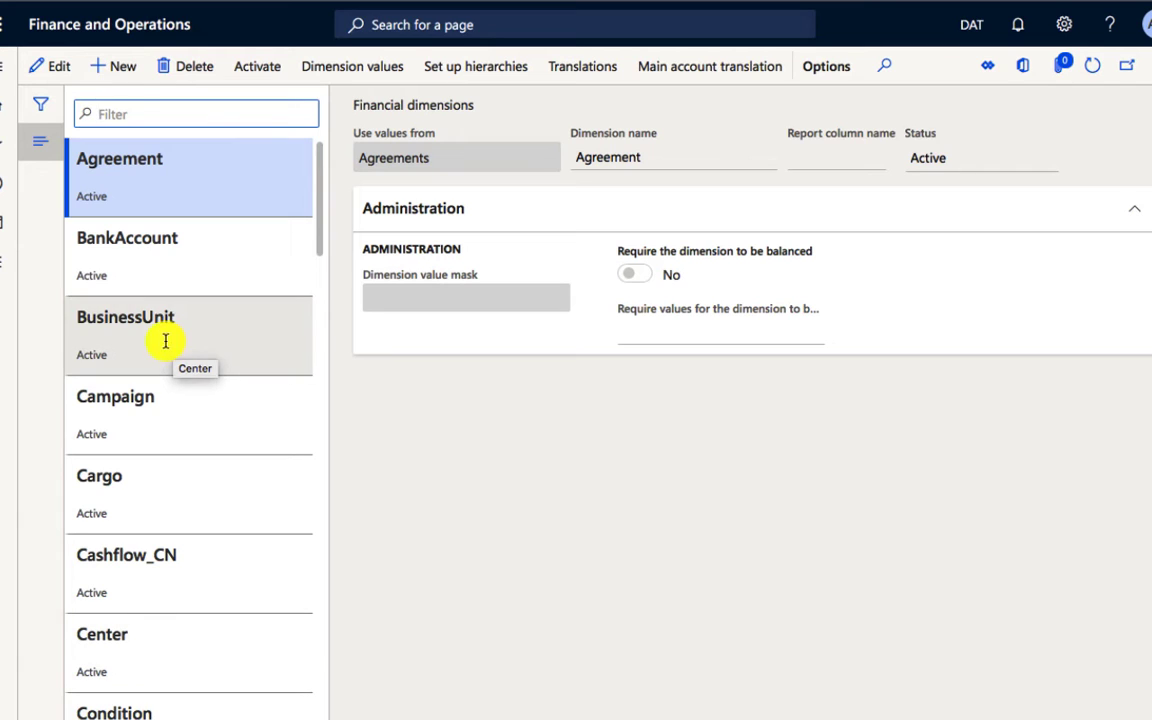
click(118, 67)
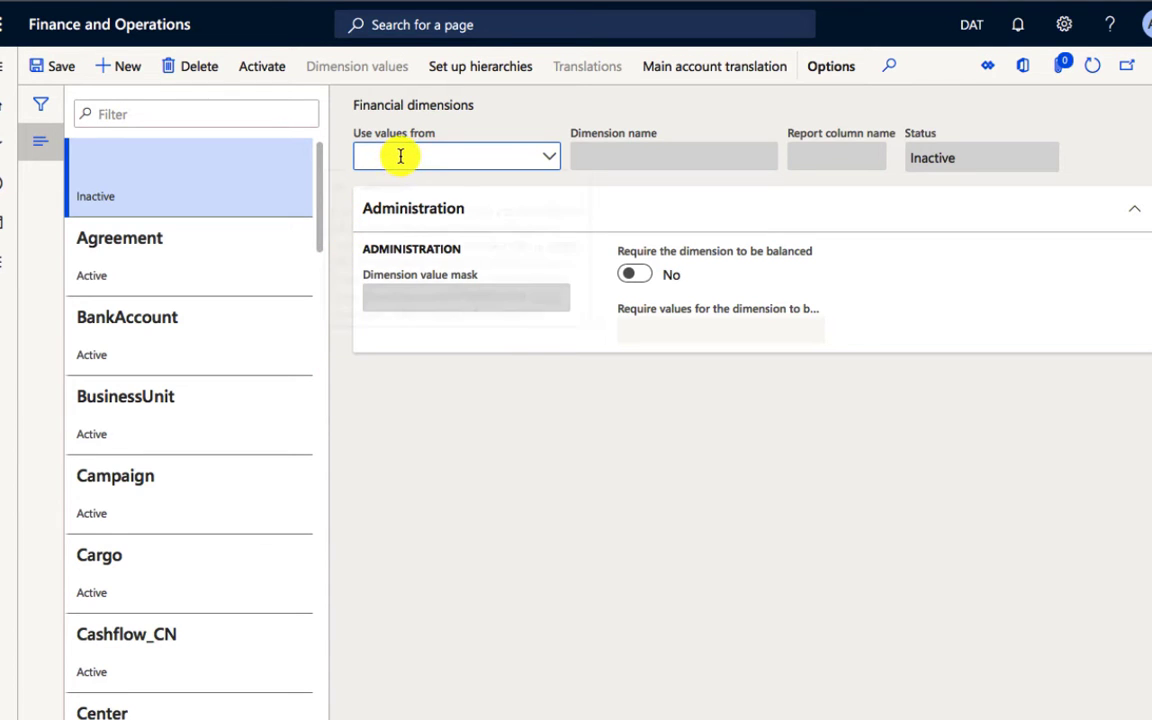
mouse_move(400, 156)
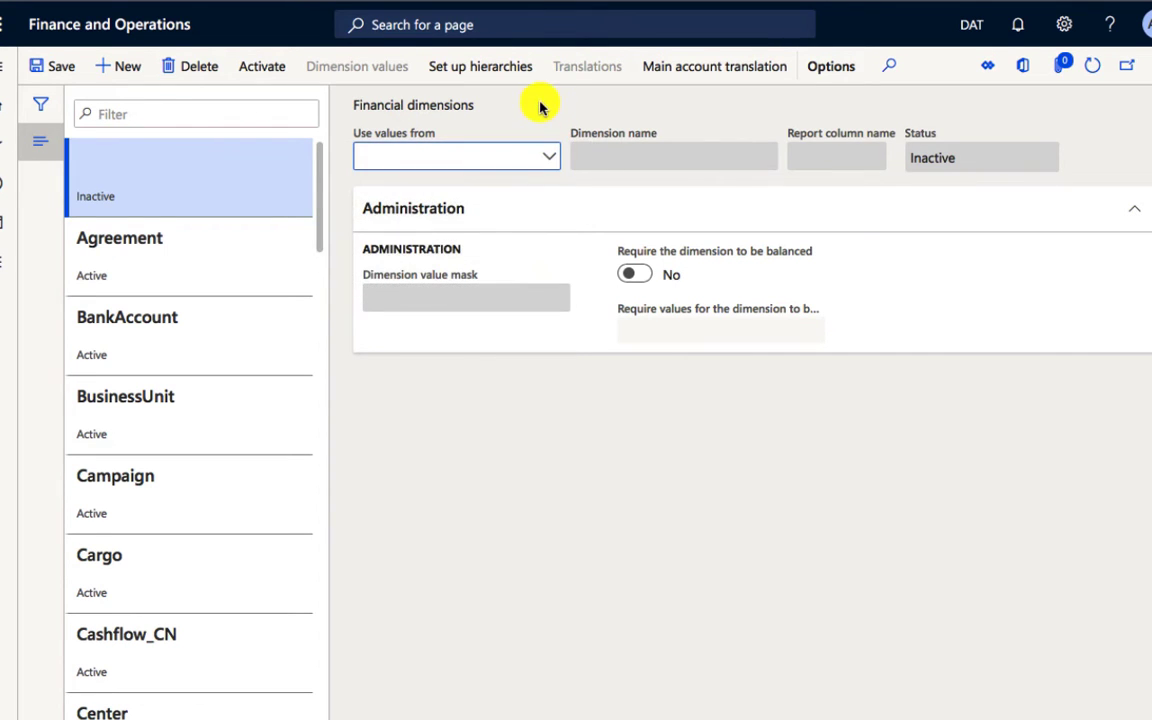
click(553, 158)
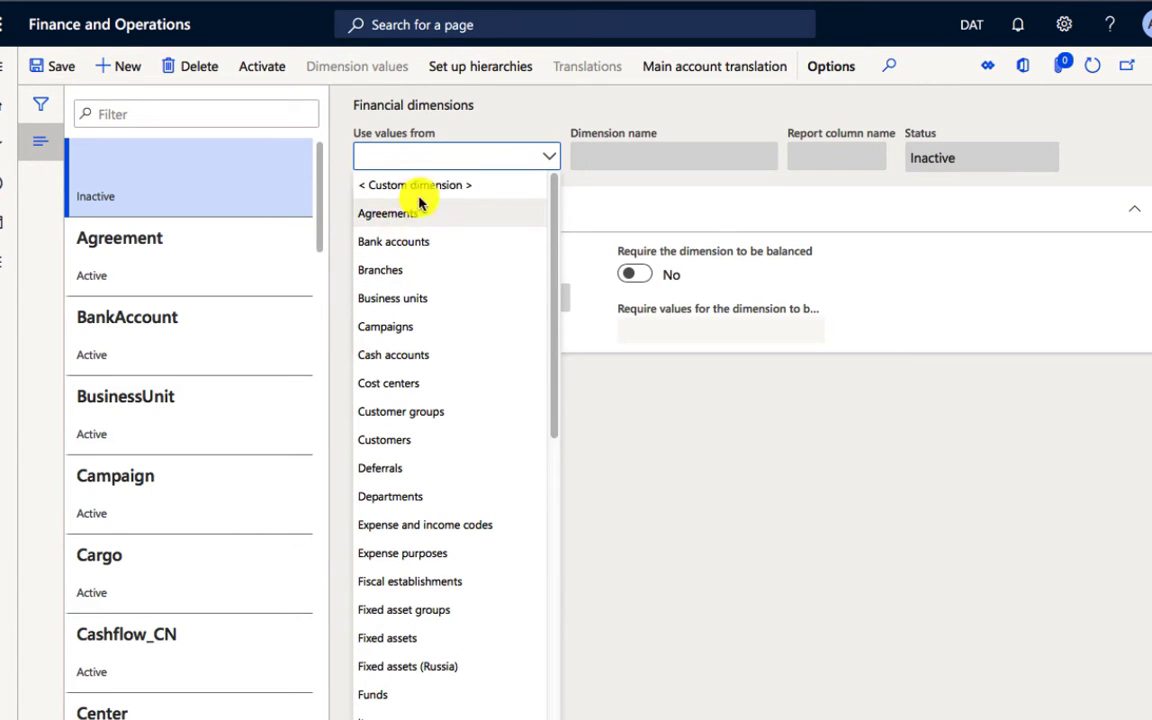
click(470, 188)
click(494, 155)
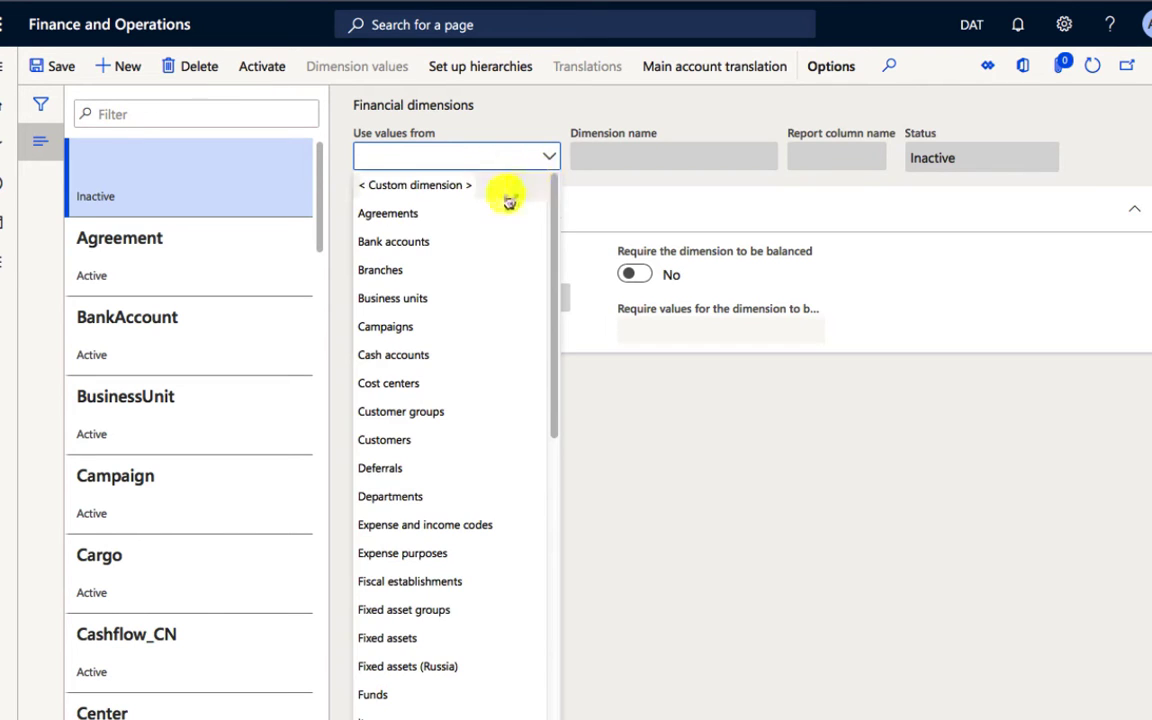
click(455, 190)
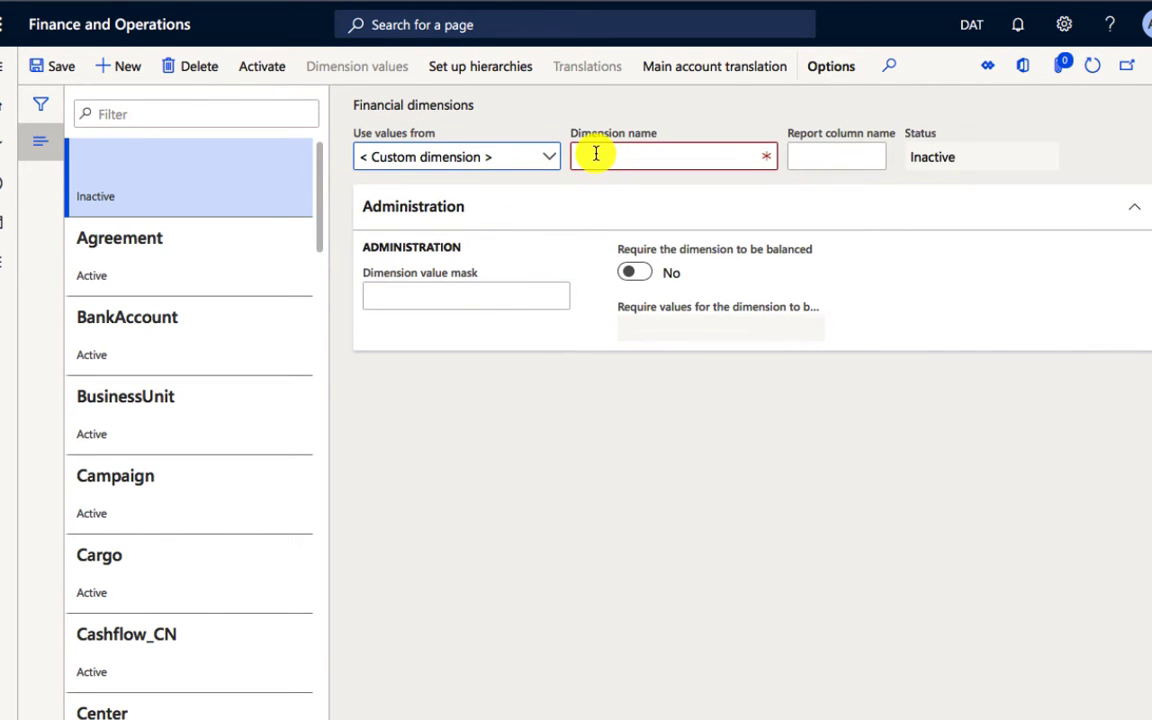
Step: Set the new custom dimension's name to Depot
click(595, 153)
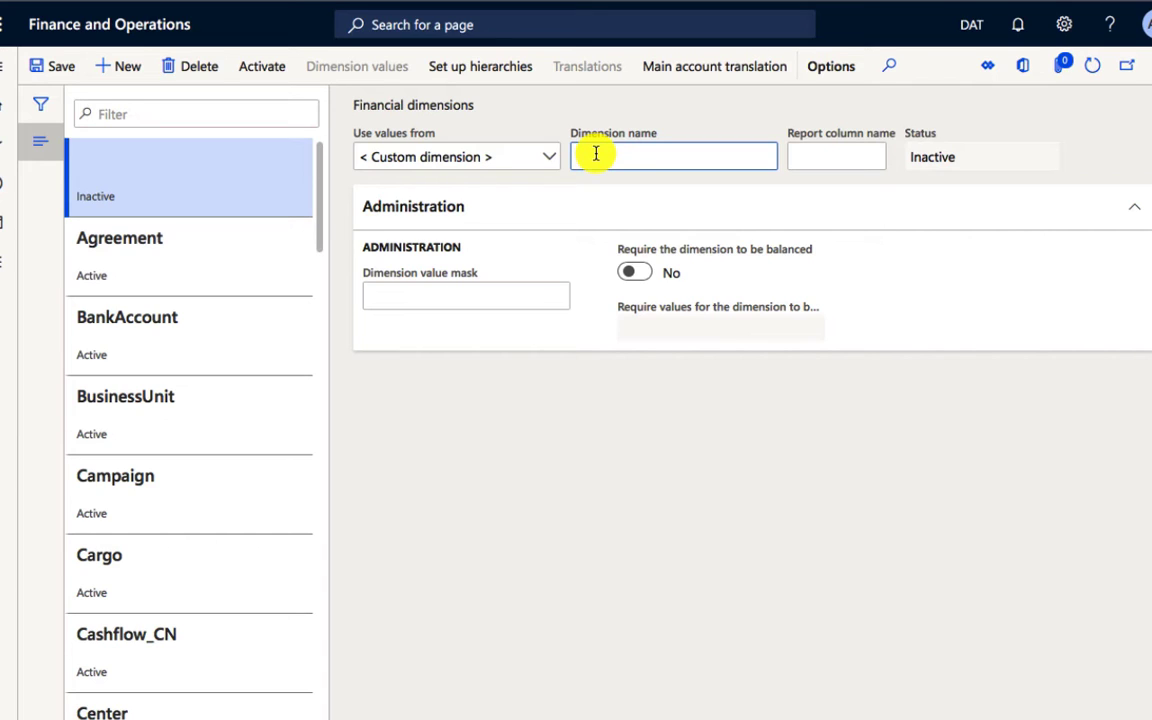
text(Deot)
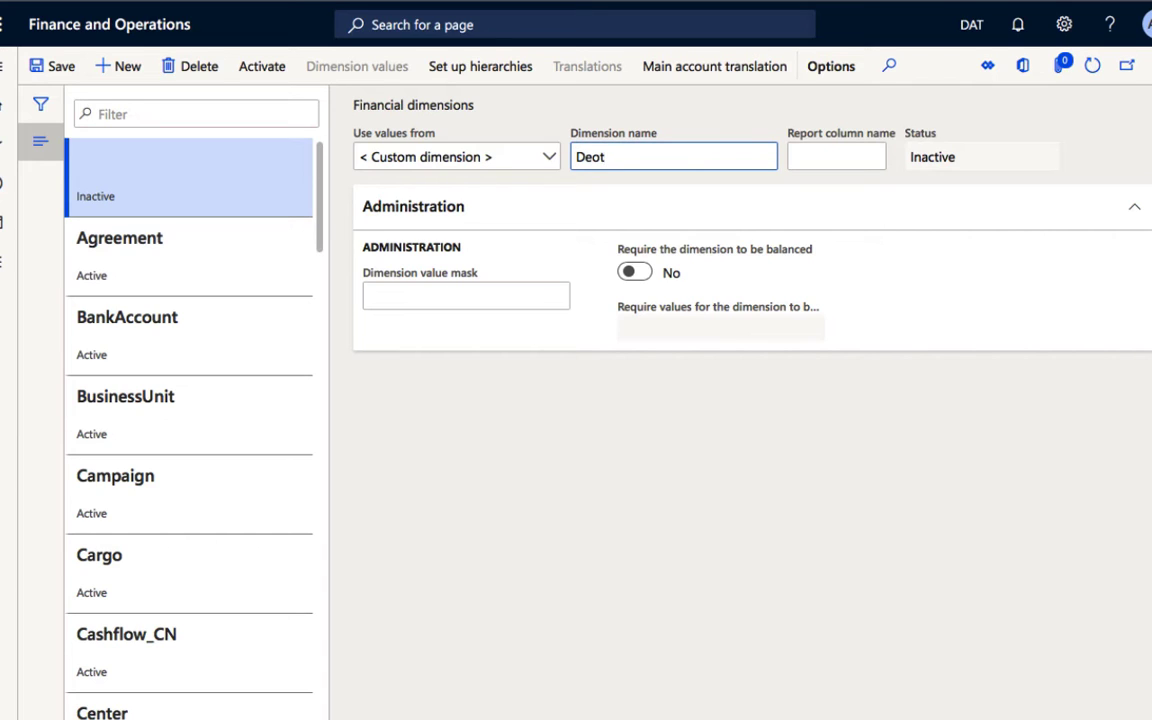
key(BackSpace)
key(BackSpace)
text(pot)
key(Tab)
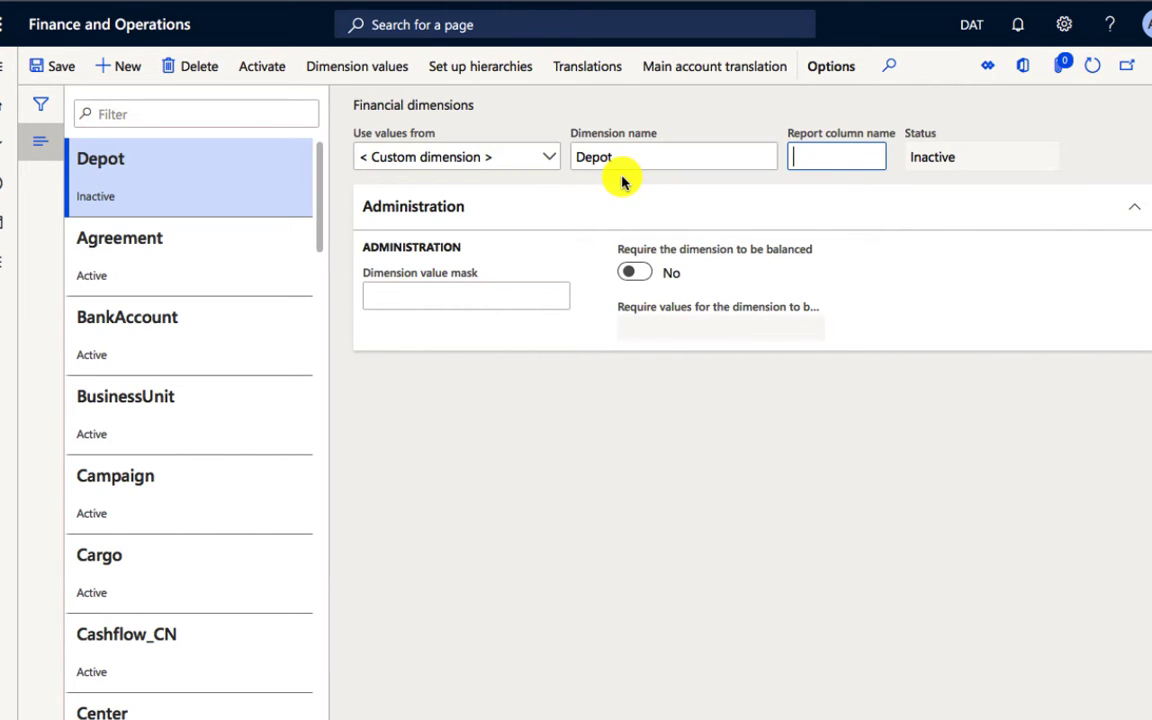
Step: Enter Depot as the report column name of the new dimension
text(De)
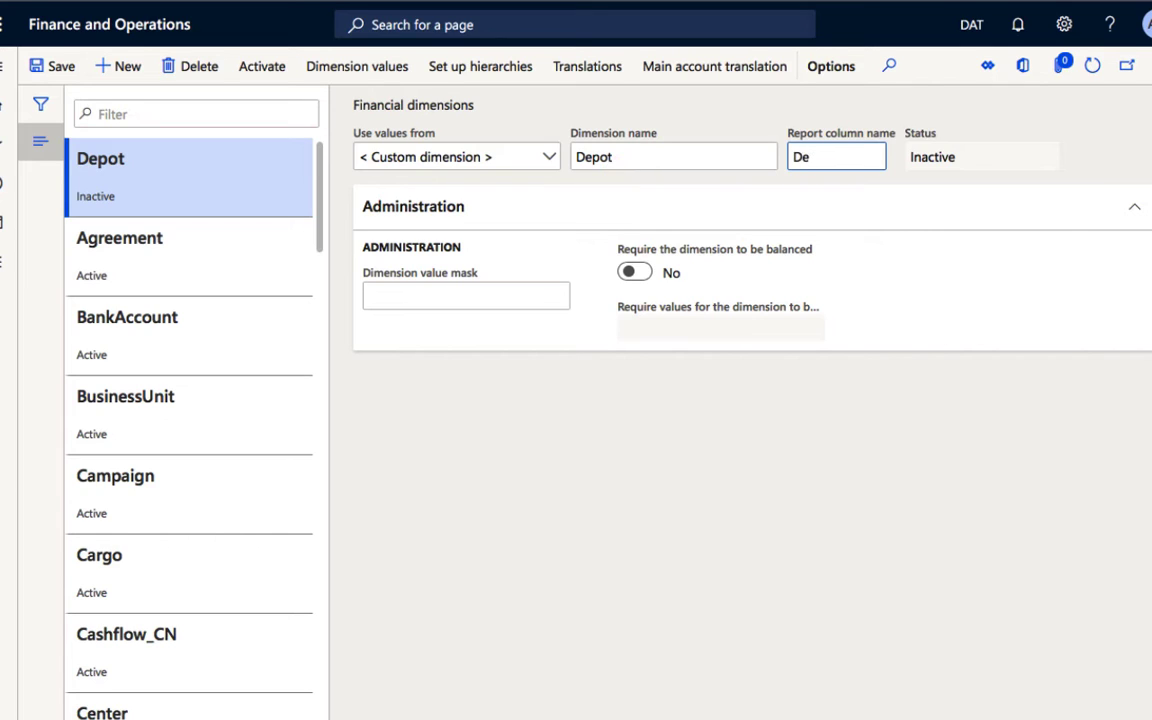
text(pot)
click(655, 212)
click(655, 212)
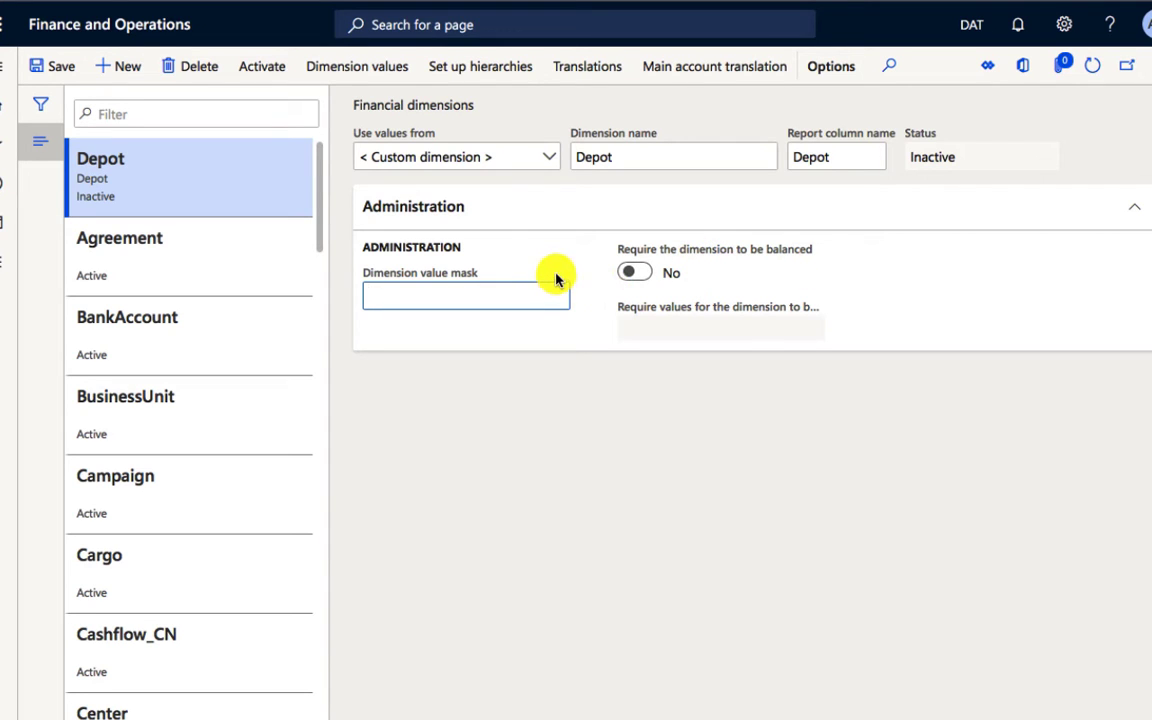
mouse_move(553, 275)
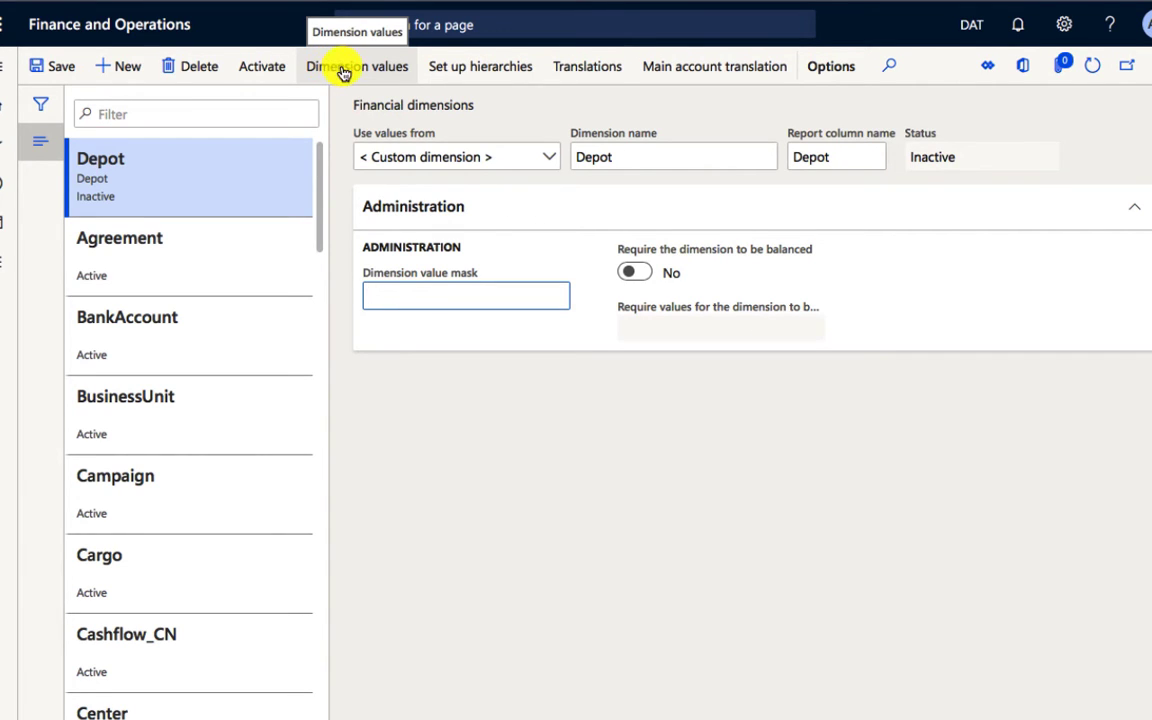
Step: Open the dimension values of the Depot dimension and dismiss the notice about dimension activation after reading it through
click(341, 77)
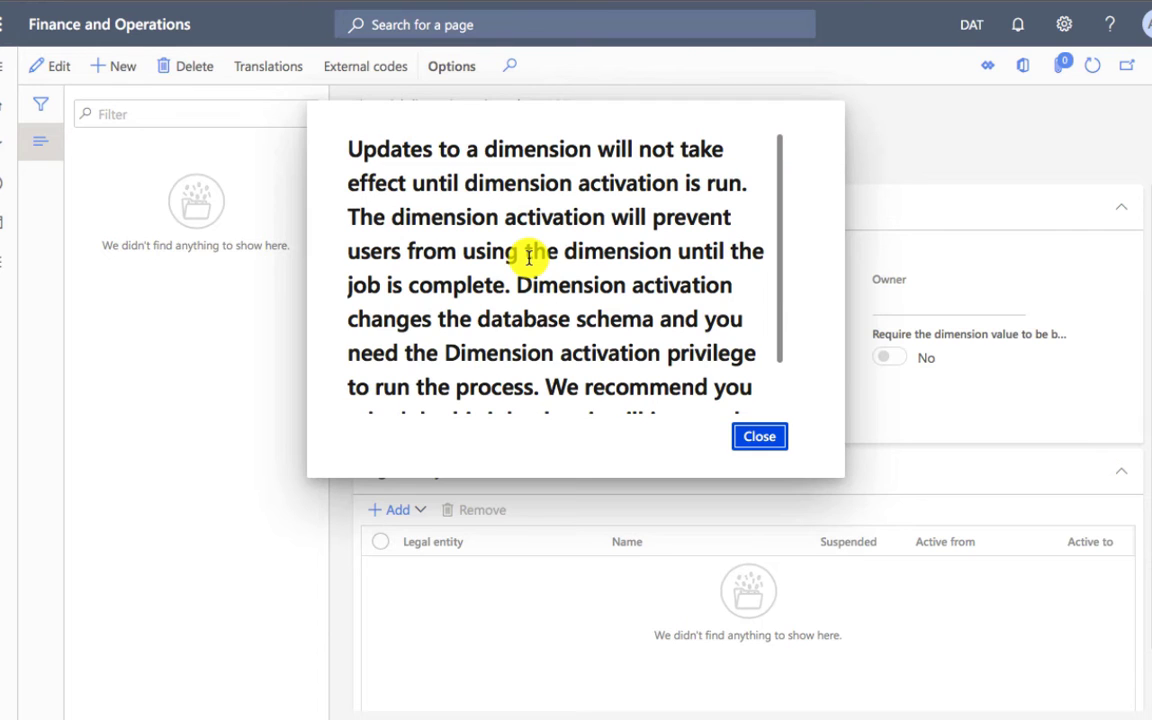
scroll(528, 257, down, 1)
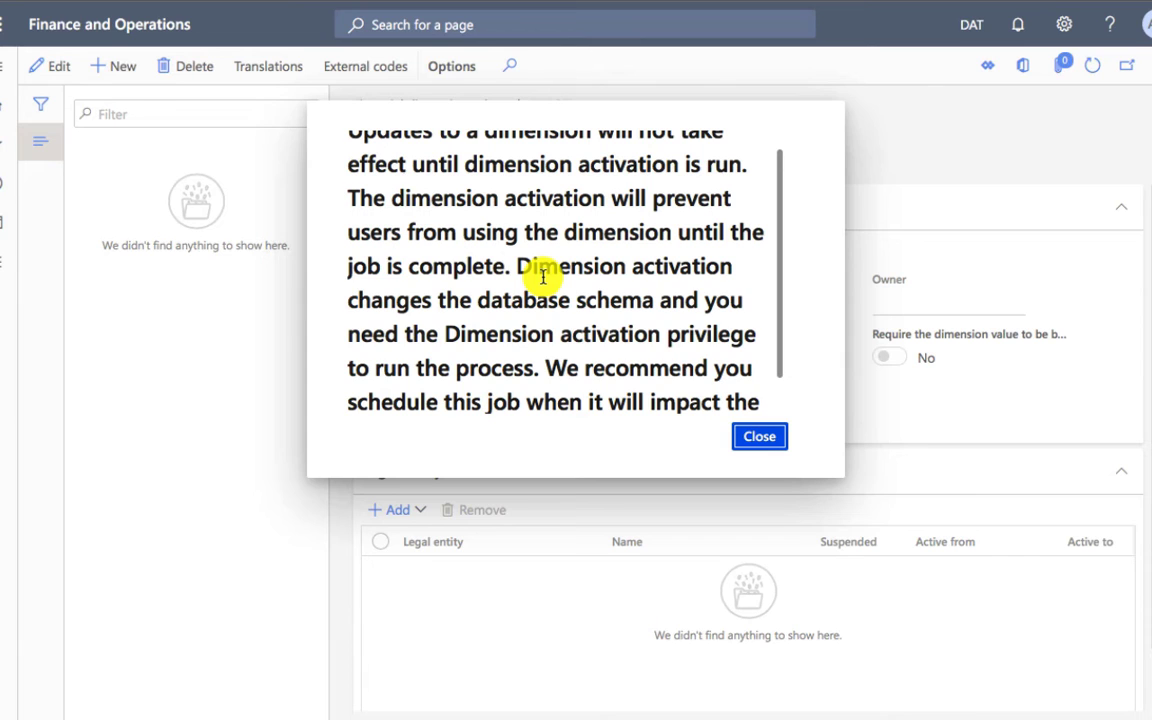
scroll(543, 276, down, 1)
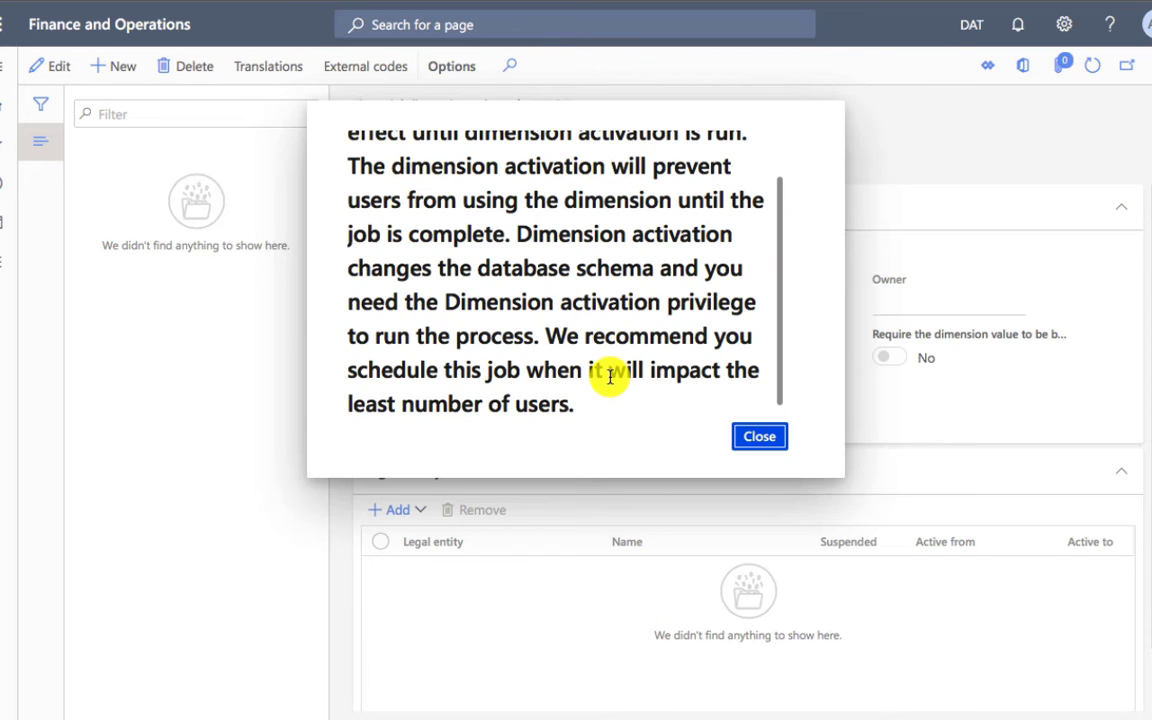
click(740, 440)
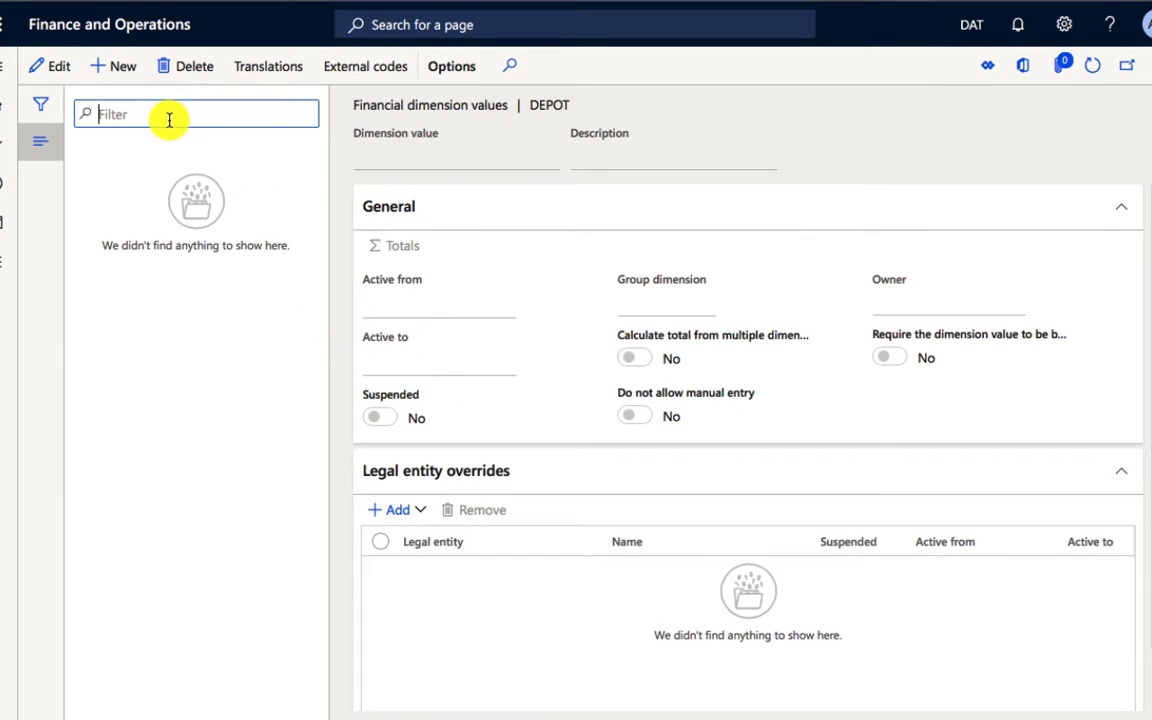
Step: Add a Depot dimension value named Location One with the description Location one
click(116, 72)
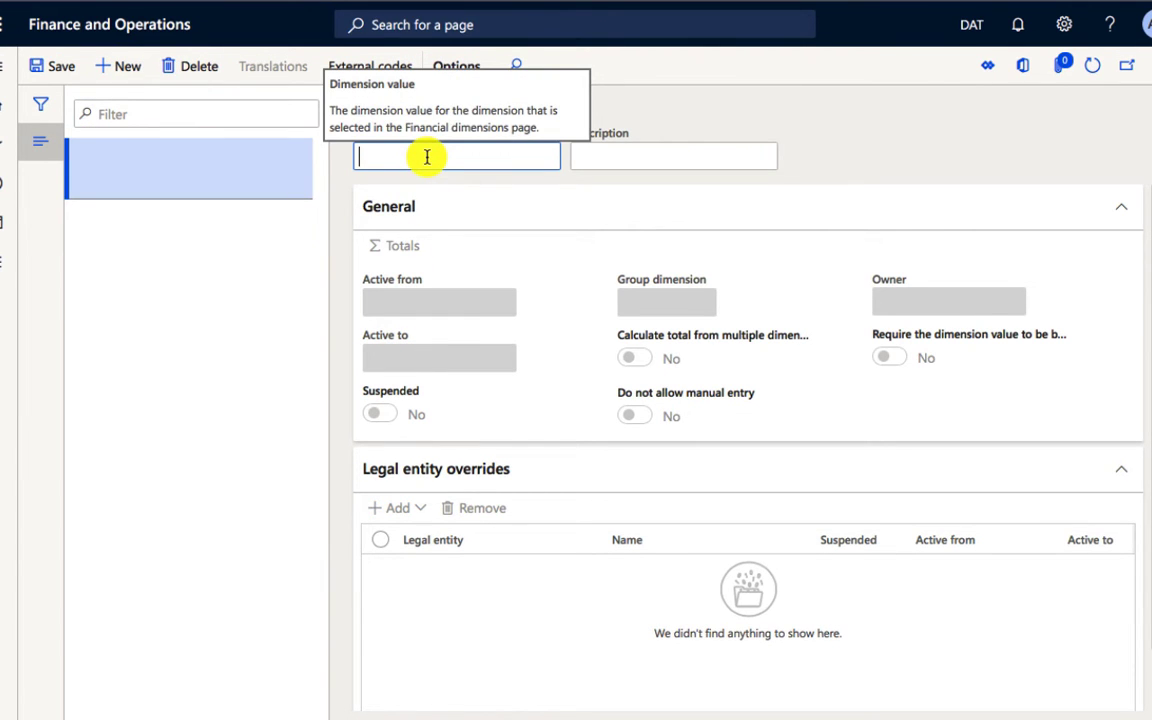
text(Loac)
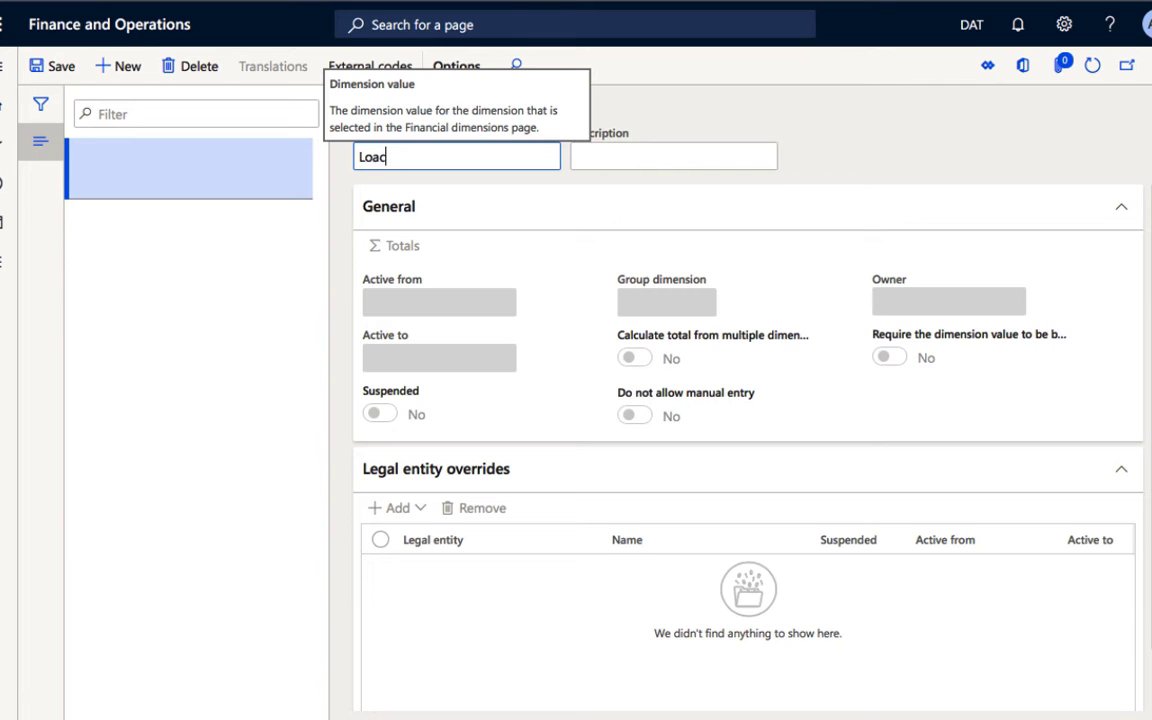
key(BackSpace)
key(BackSpace)
text(cation One)
key(Tab)
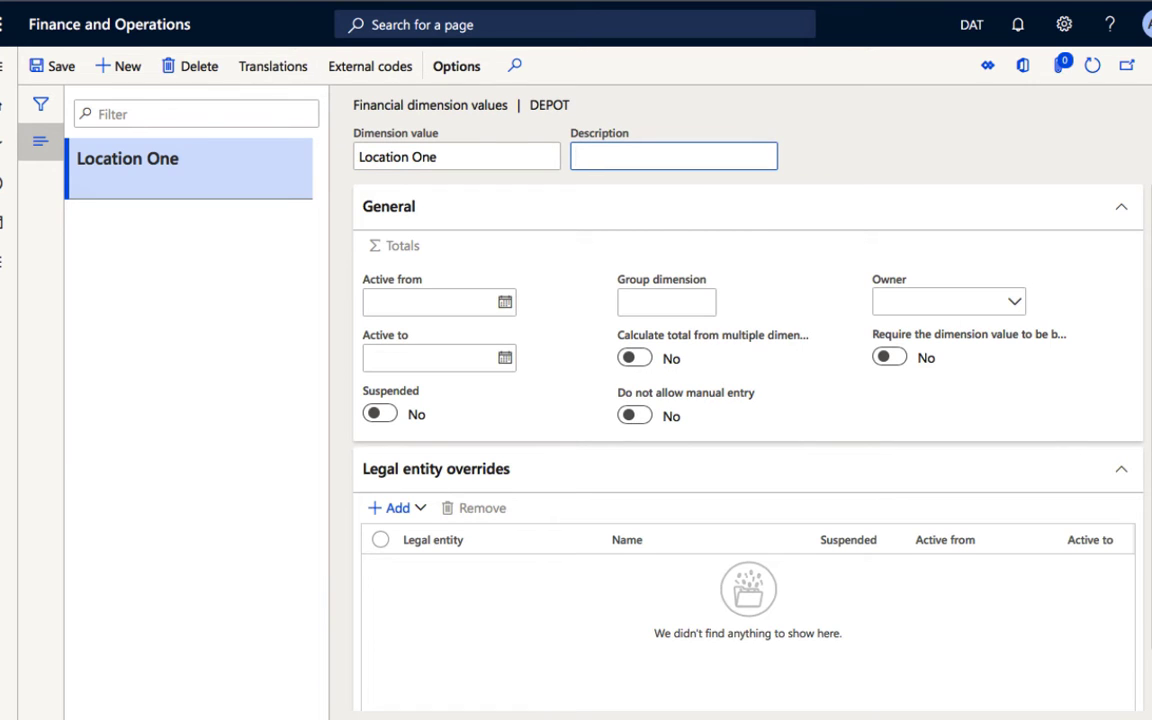
text(Location one)
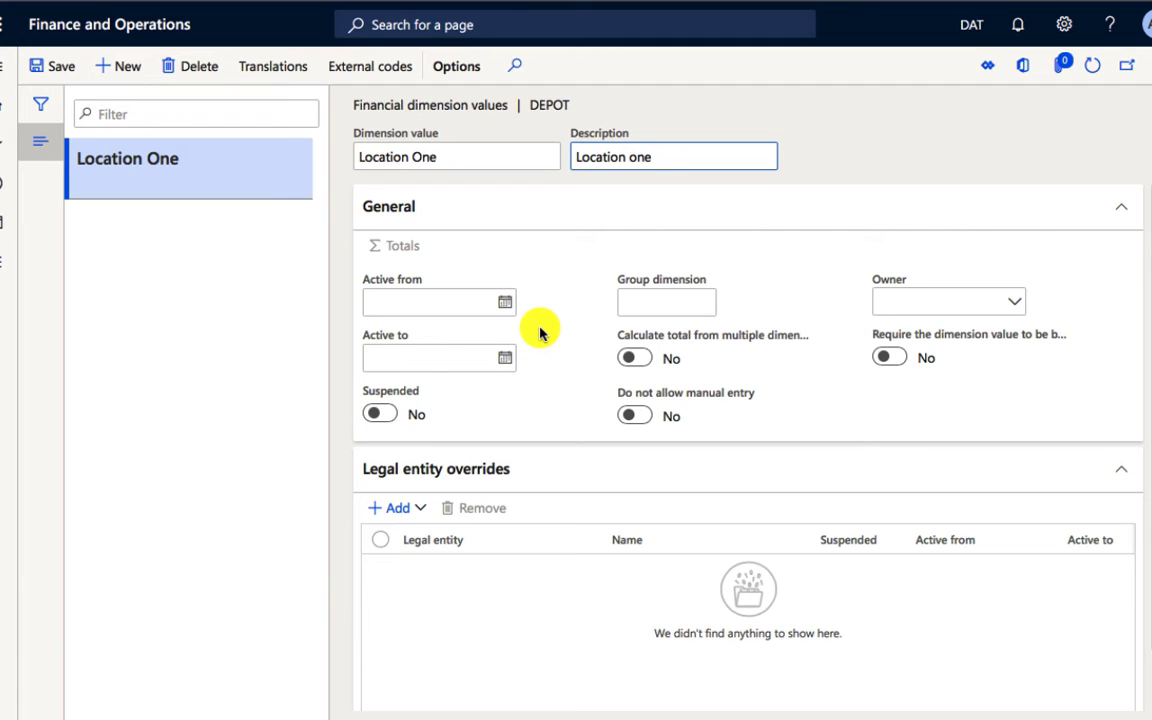
mouse_move(666, 296)
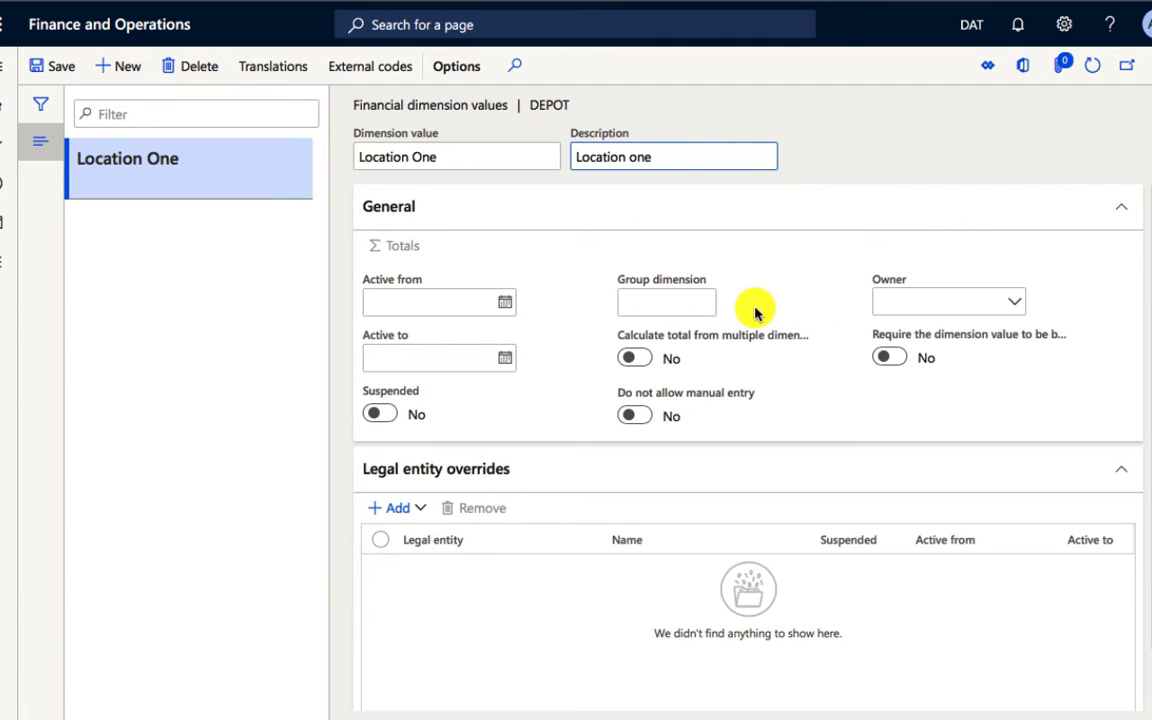
mouse_move(711, 300)
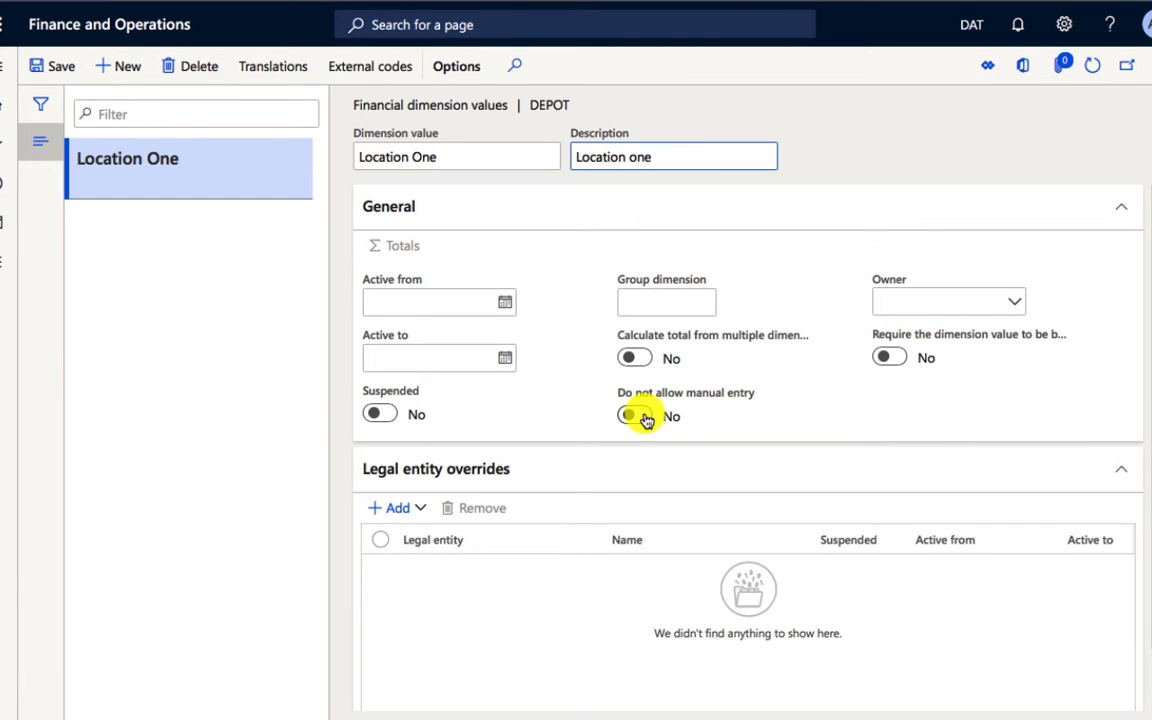
mouse_move(659, 402)
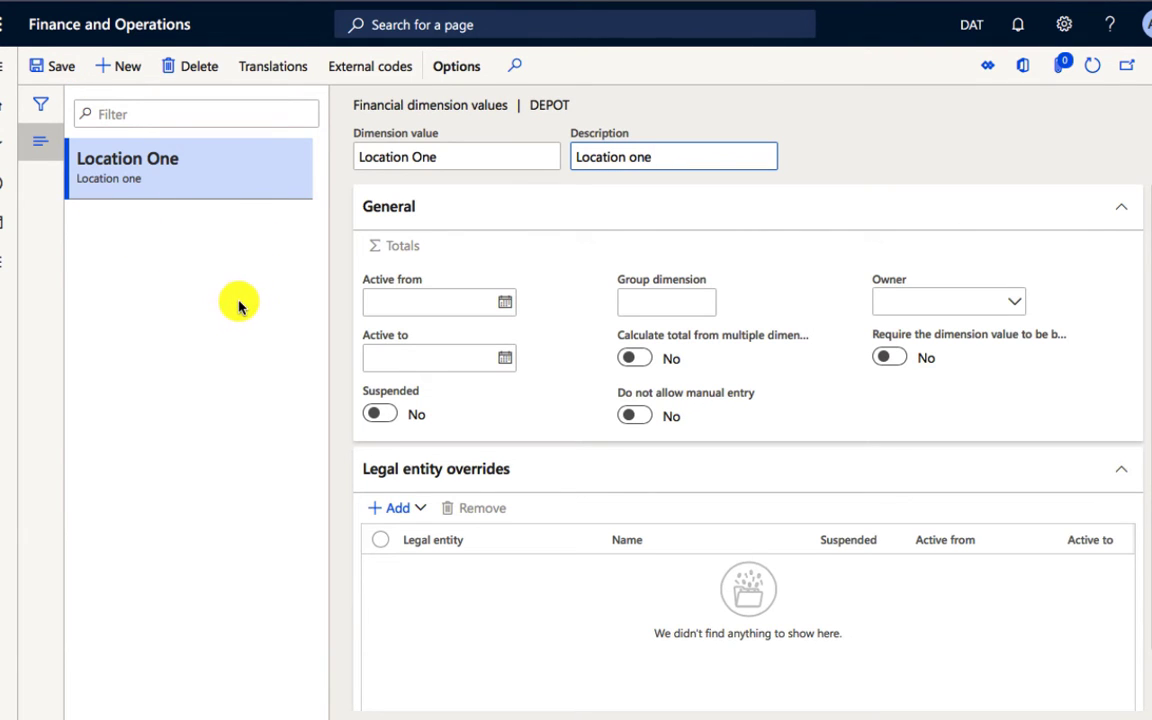
Step: Add a second Depot dimension value named Location two with the description Location Two and save it
click(119, 76)
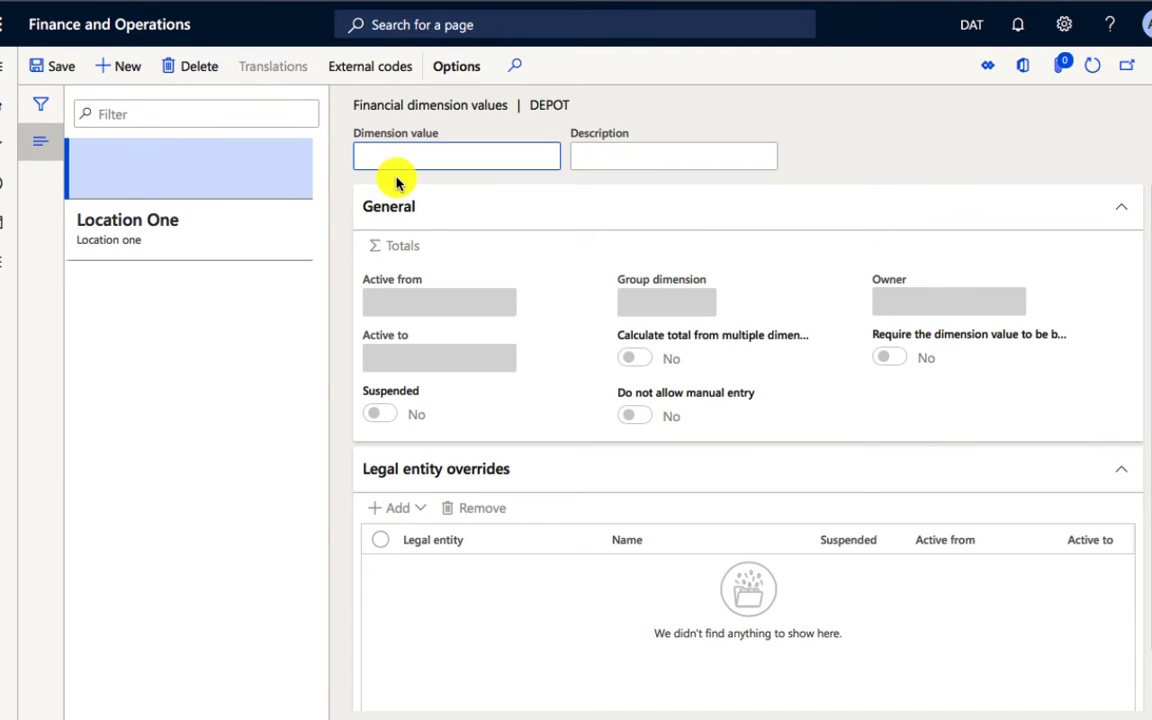
text(Location two)
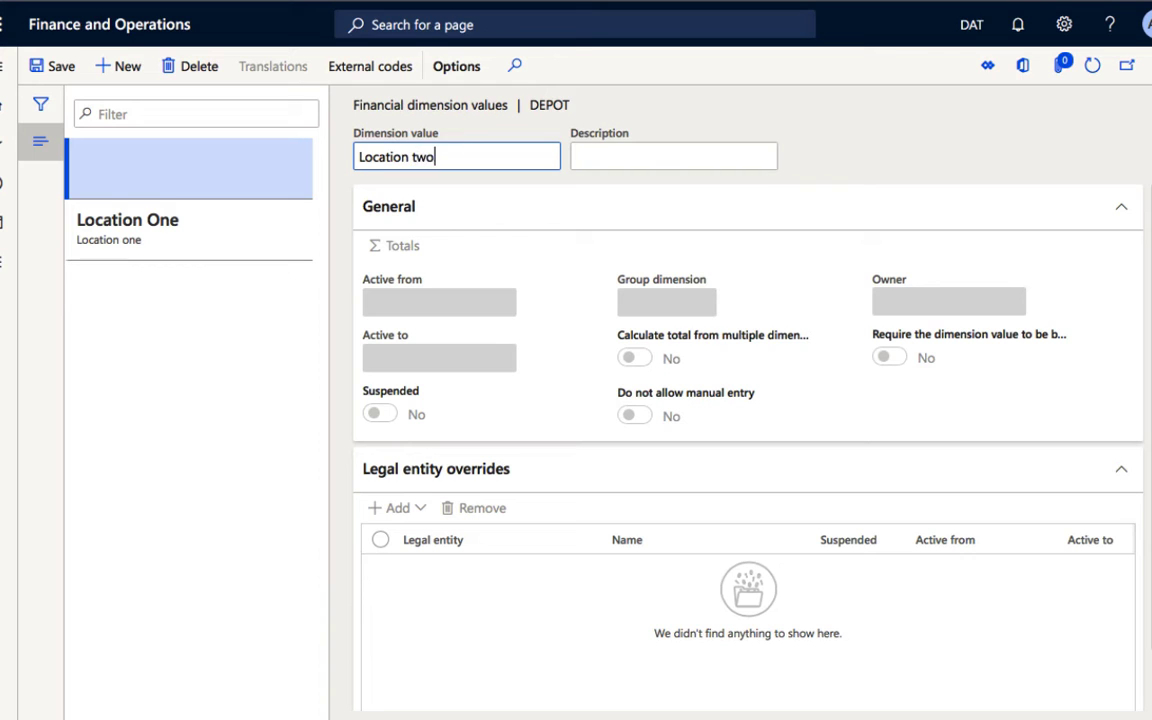
key(Tab)
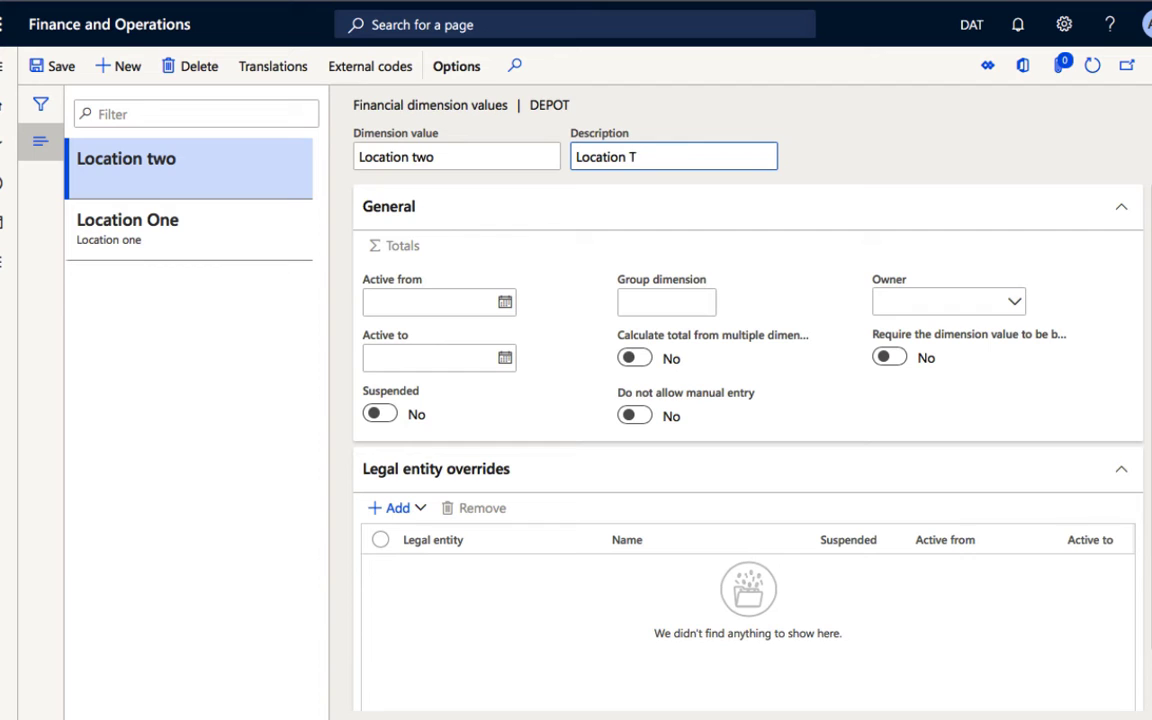
key(Tab)
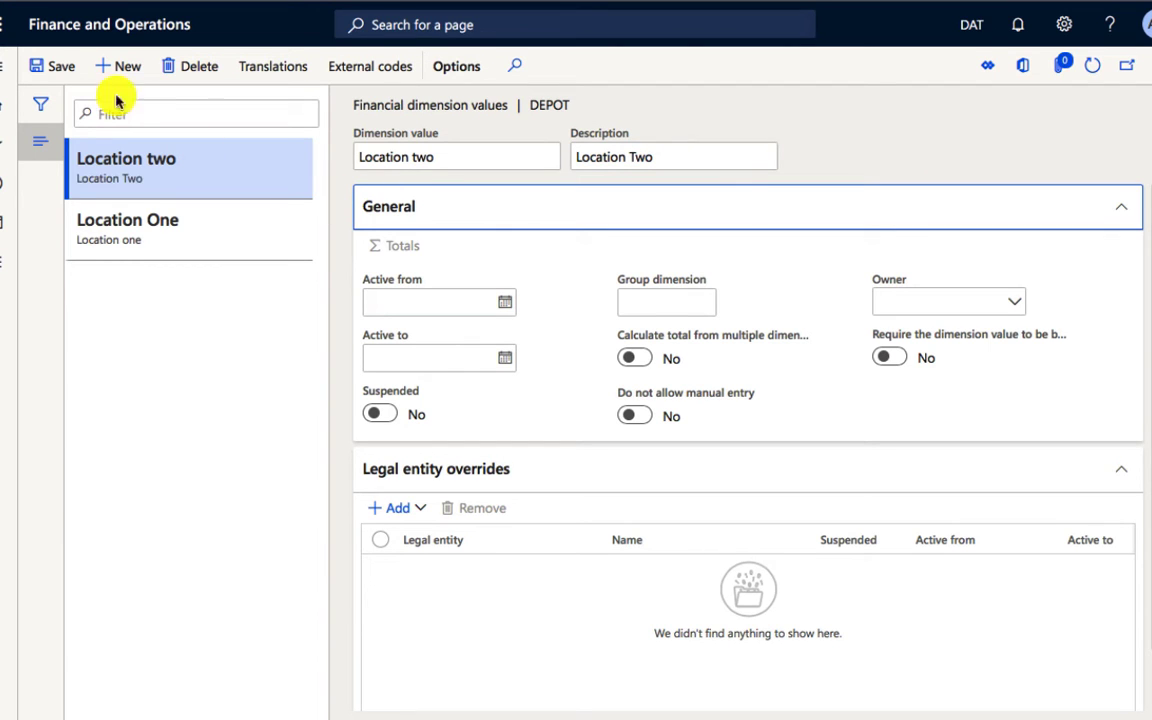
click(60, 67)
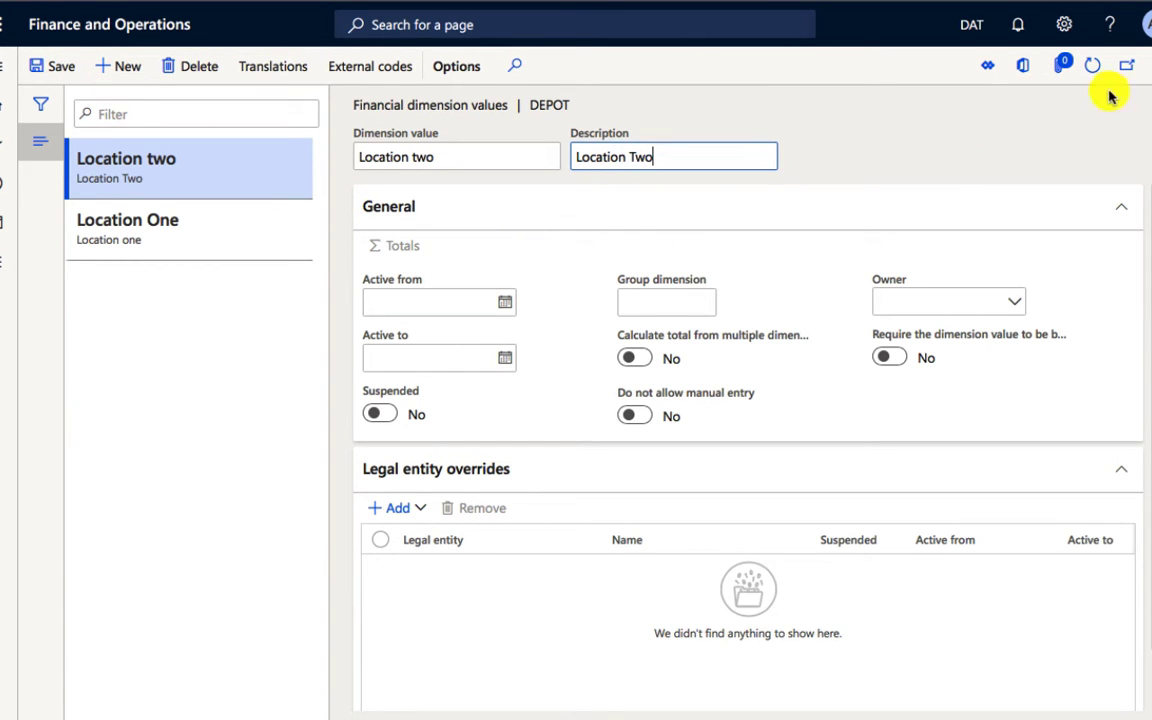
Step: Close the Depot dimension values and return to the Depot record in the financial dimensions list
click(1128, 66)
click(1148, 72)
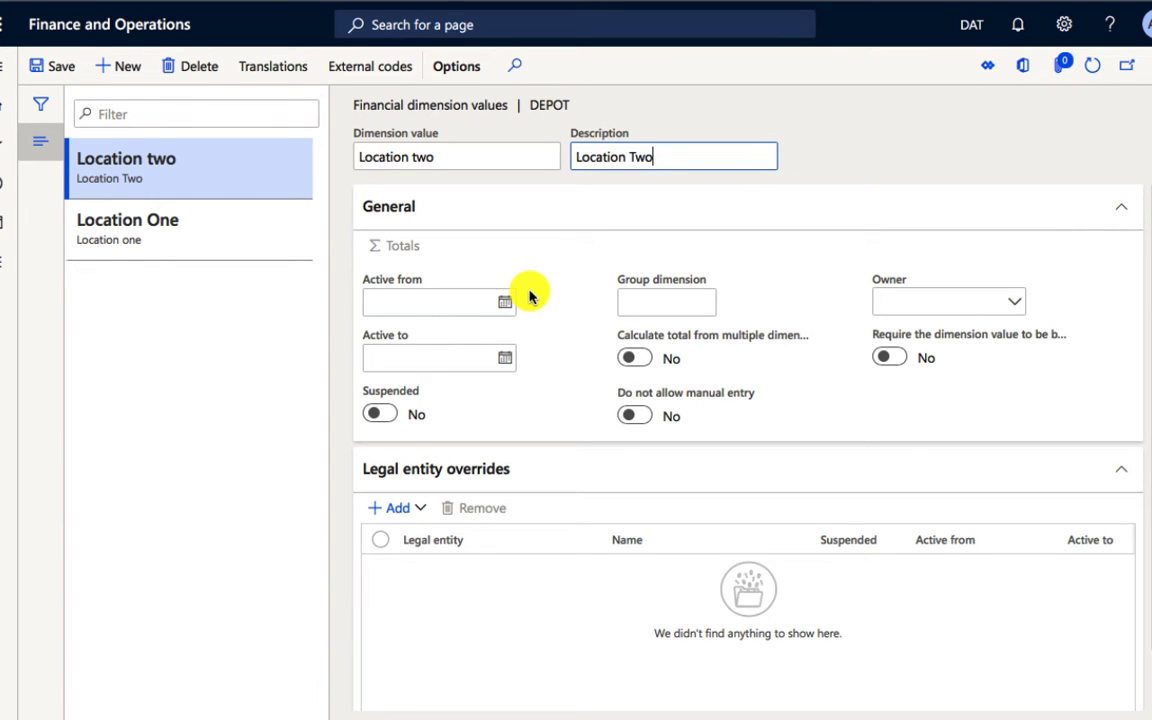
click(1150, 66)
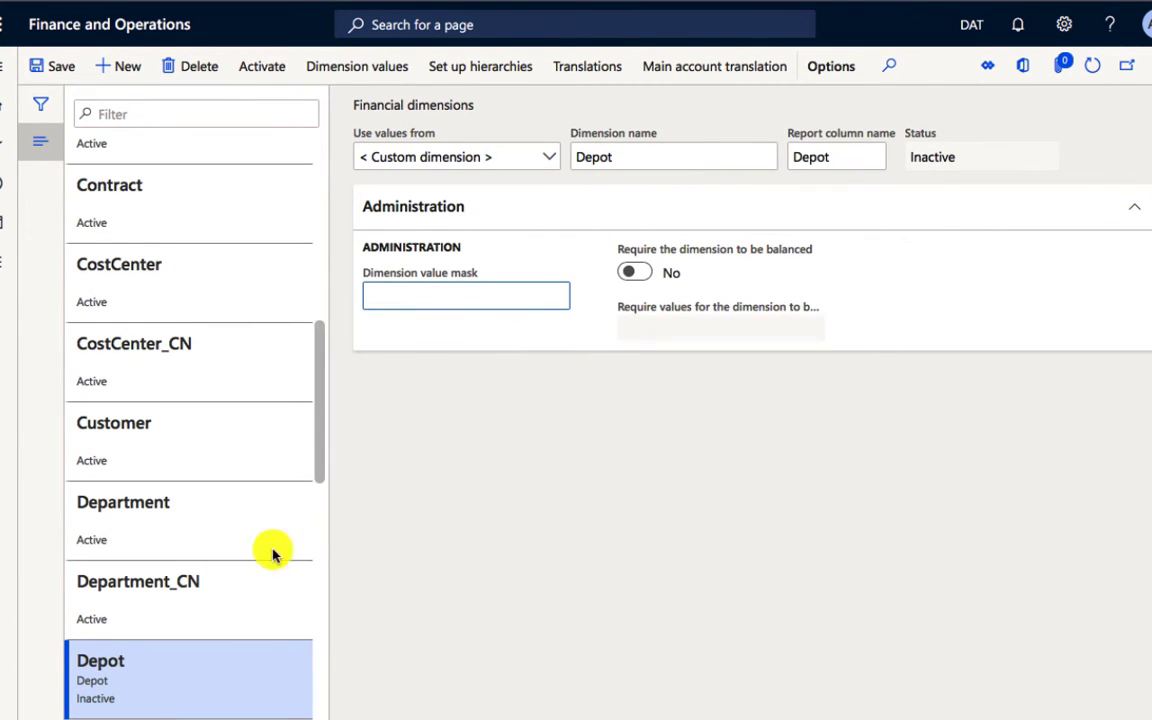
scroll(265, 540, down, 4)
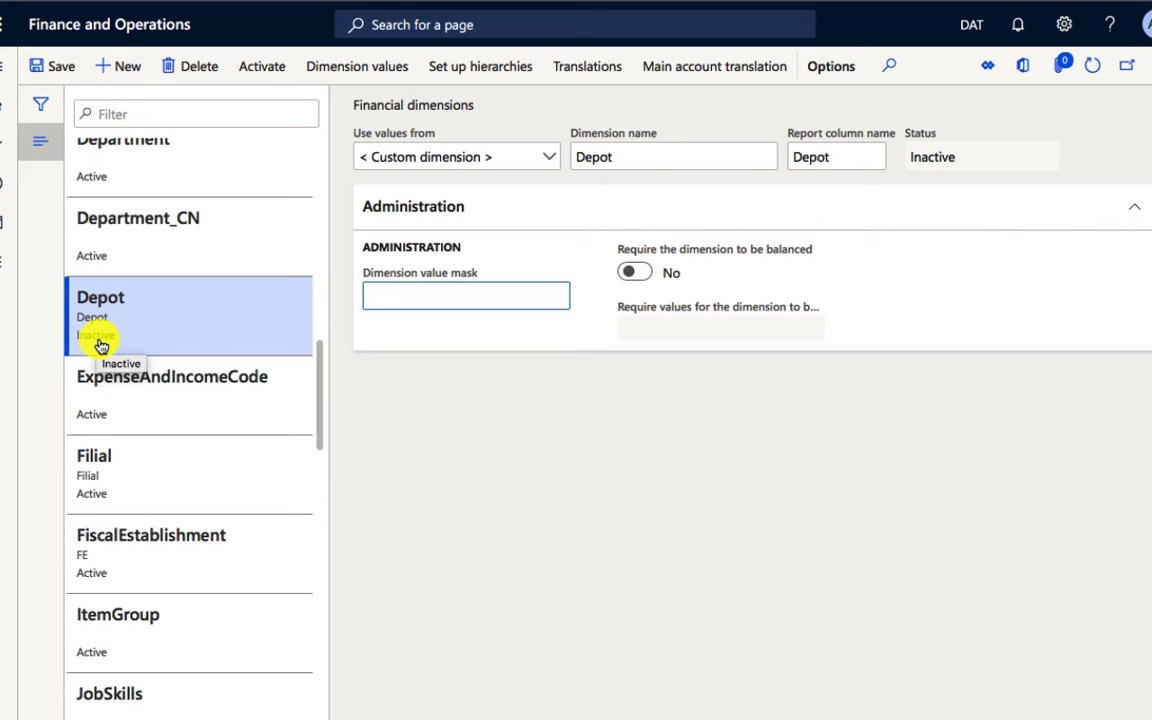
Step: Activate the financial dimensions without rebuilding or batch processing, and check the status of Depot in the list
click(267, 79)
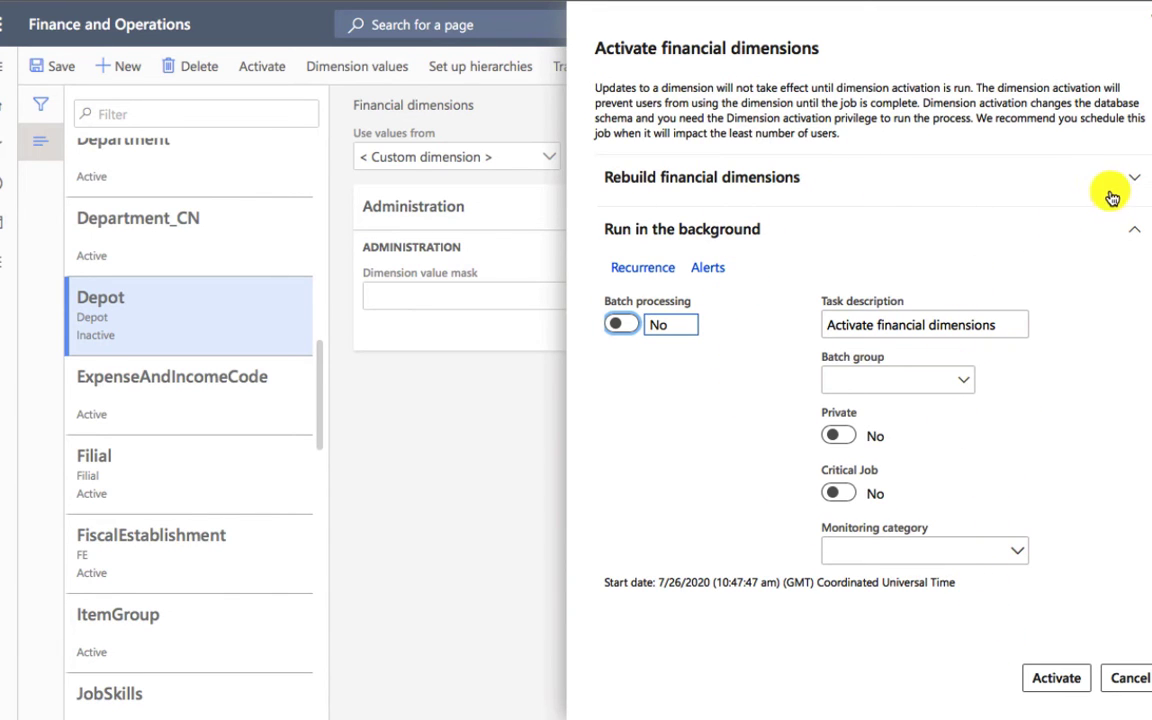
click(950, 193)
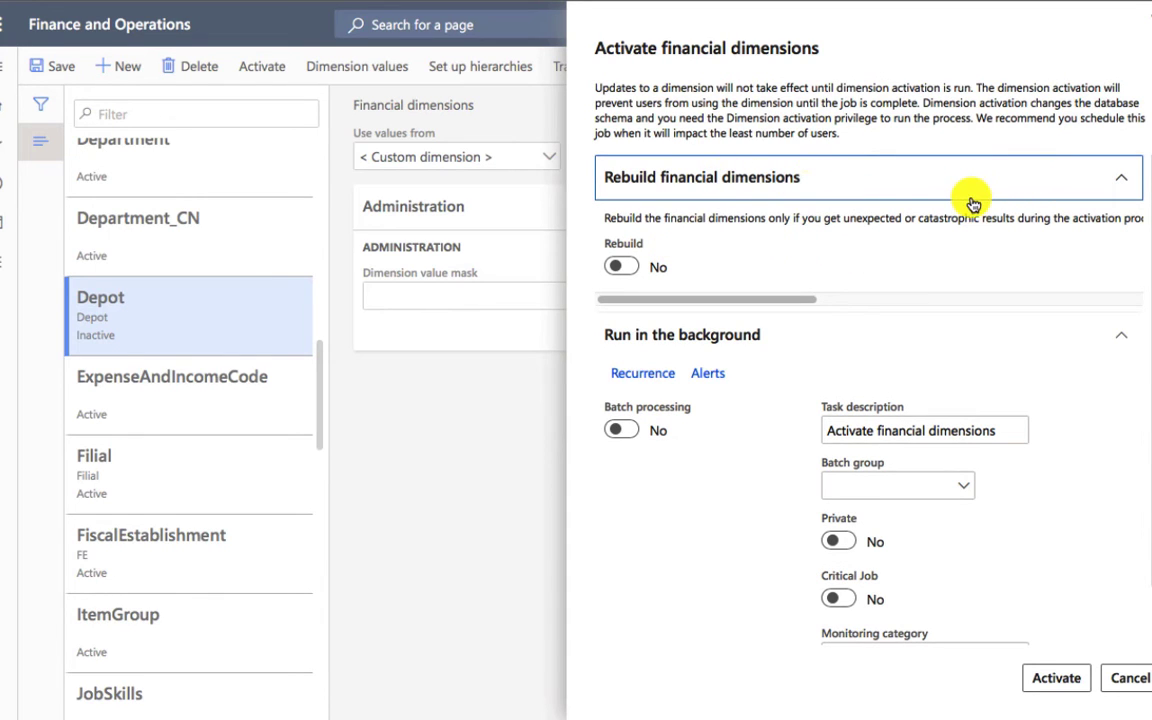
click(1091, 188)
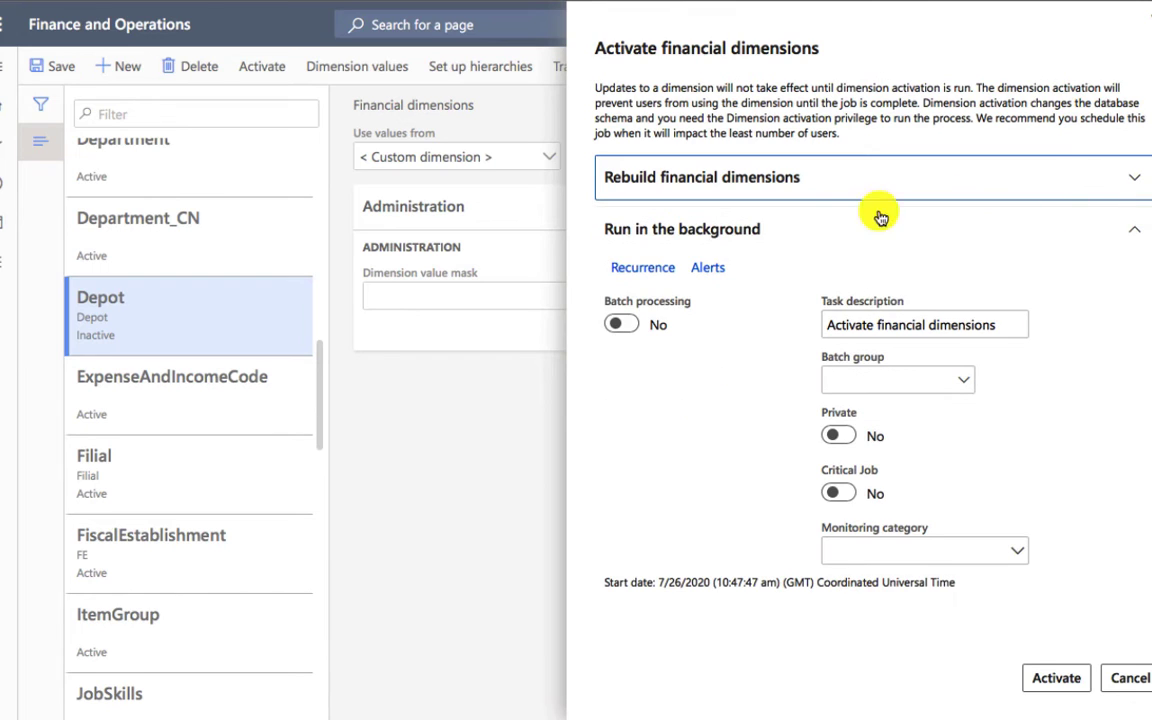
click(1060, 682)
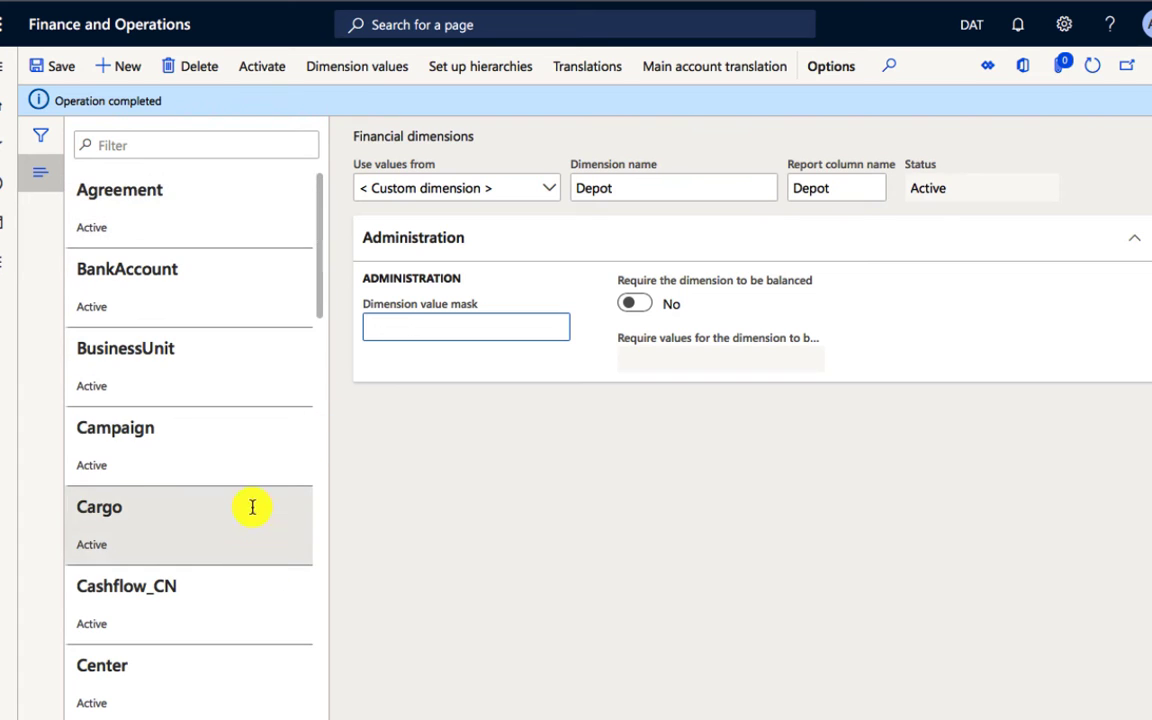
scroll(244, 471, down, 7)
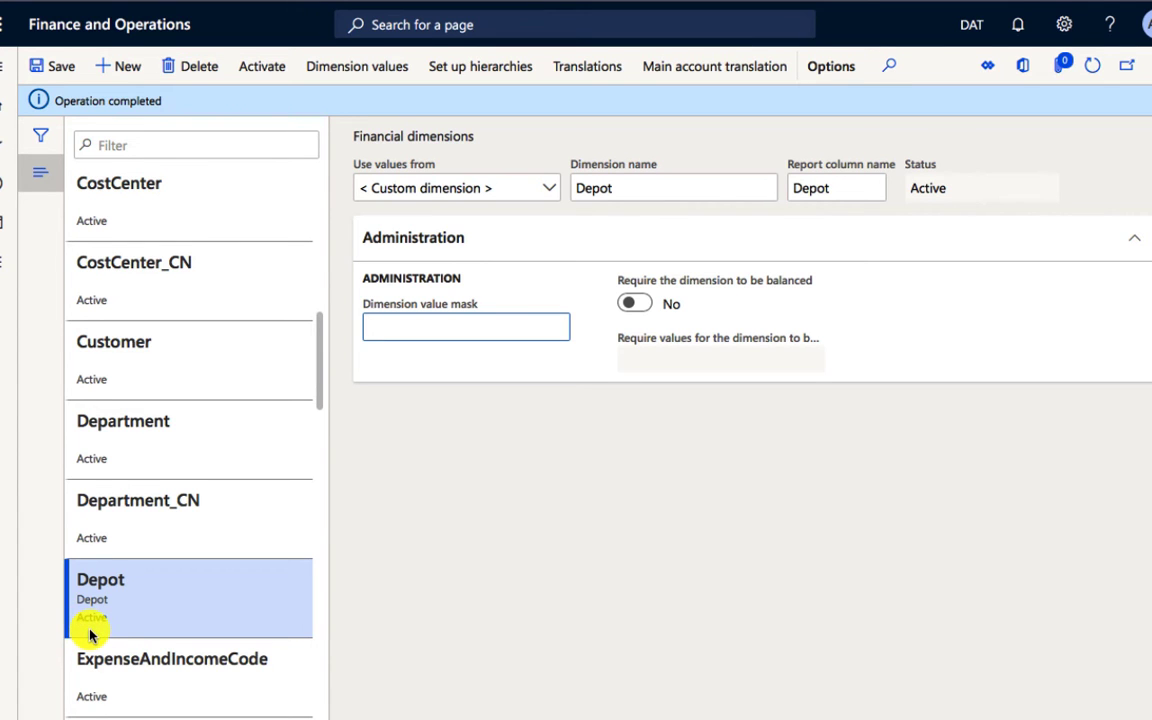
scroll(154, 602, down, 1)
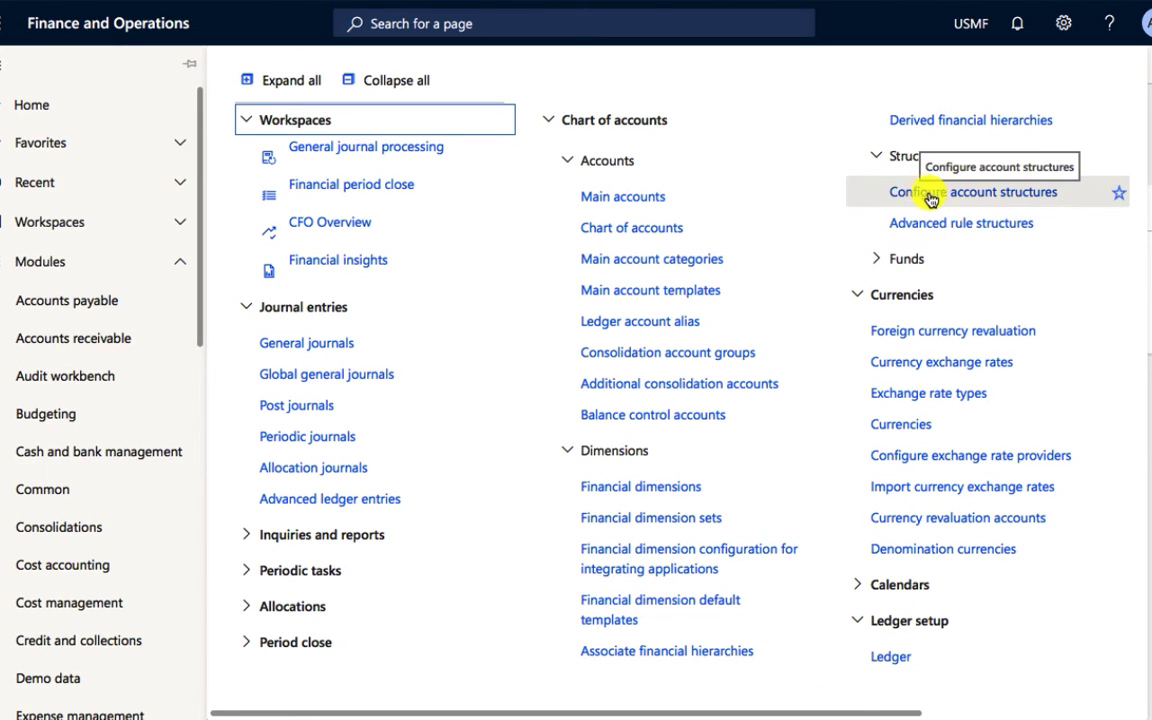
Step: Open the Manufacturing B/S account structure in the account structure configuration and review its segments
click(982, 201)
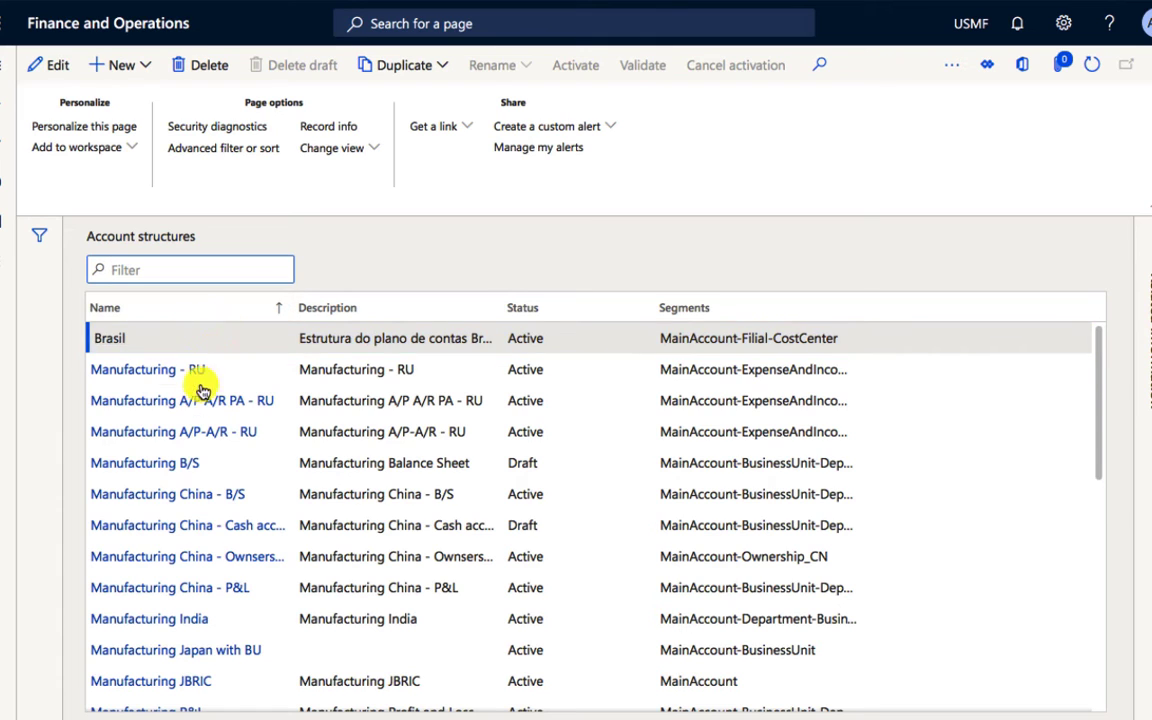
click(162, 465)
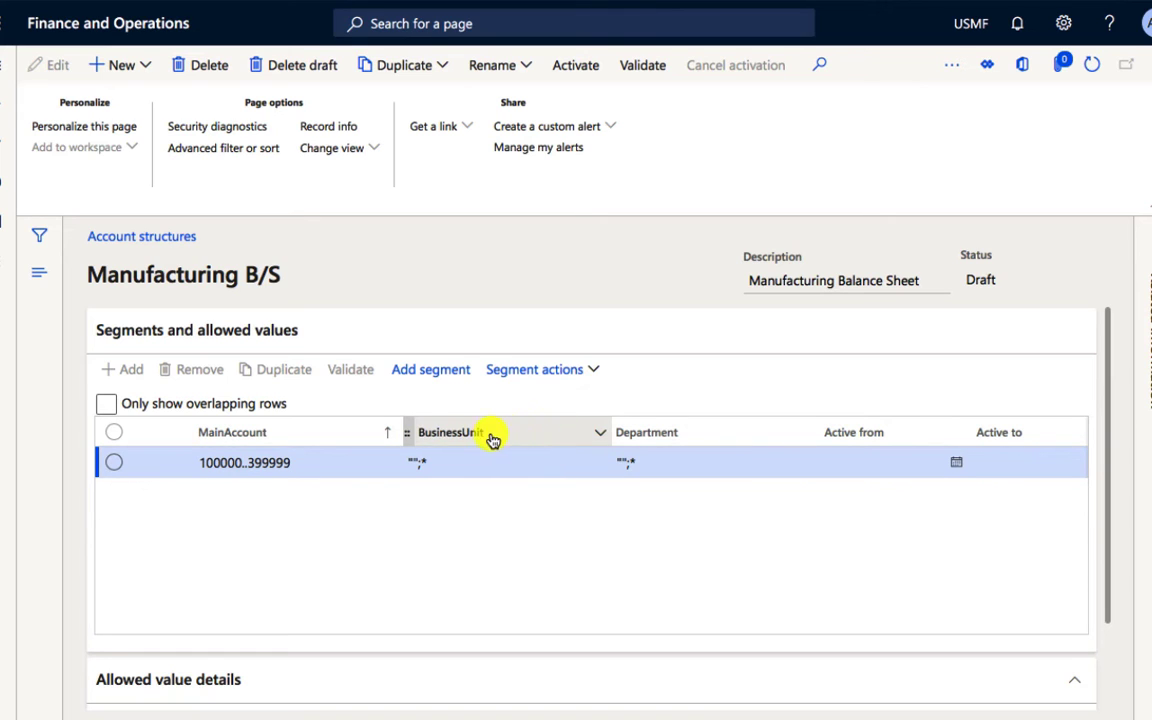
drag(231, 441, 450, 439)
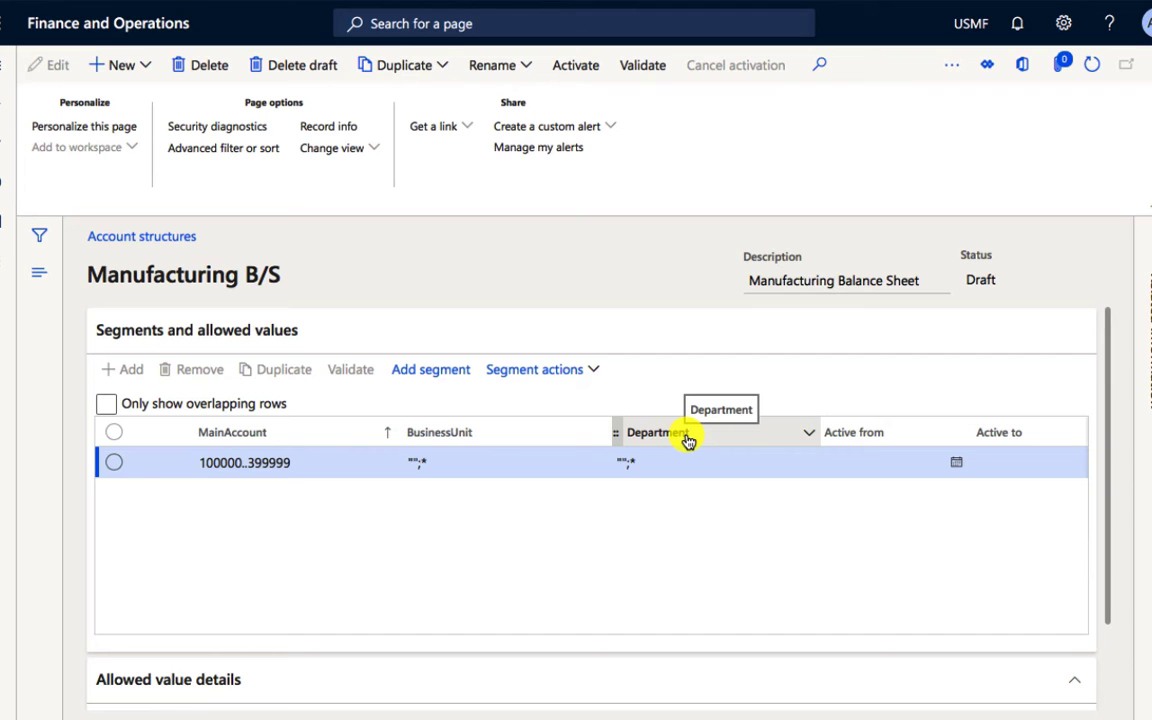
double_click(688, 441)
right_click(686, 437)
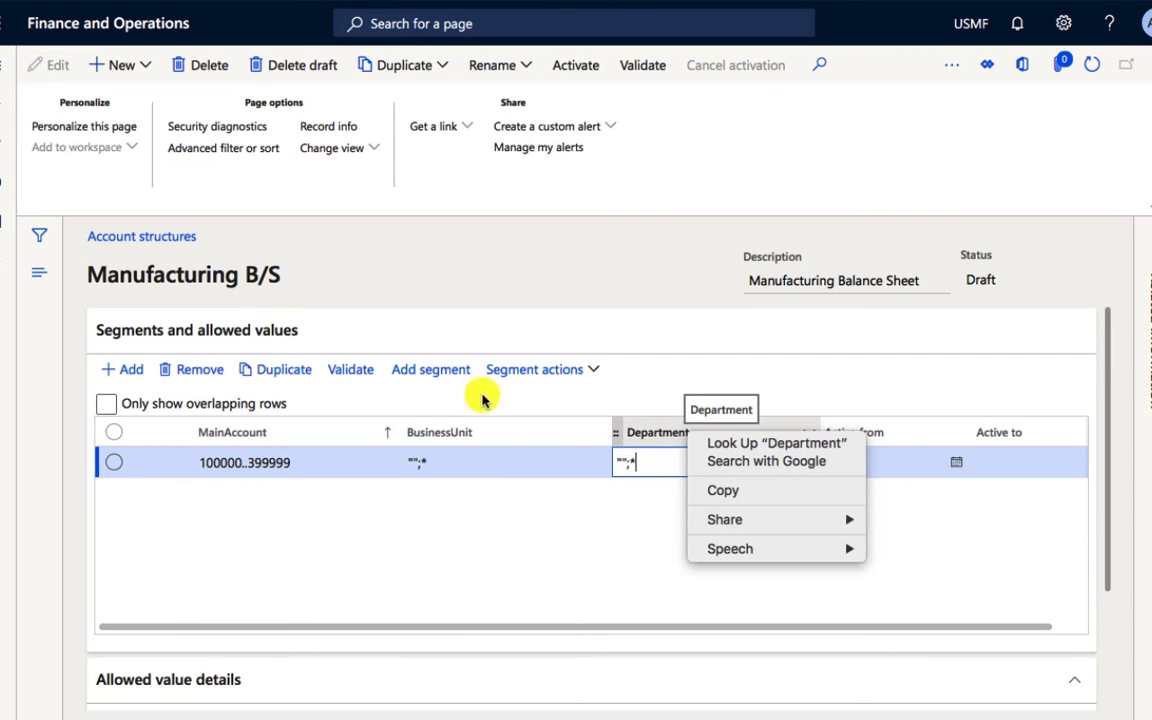
Step: Add Depot as a segment of the Manufacturing B/S account structure after Department
click(432, 372)
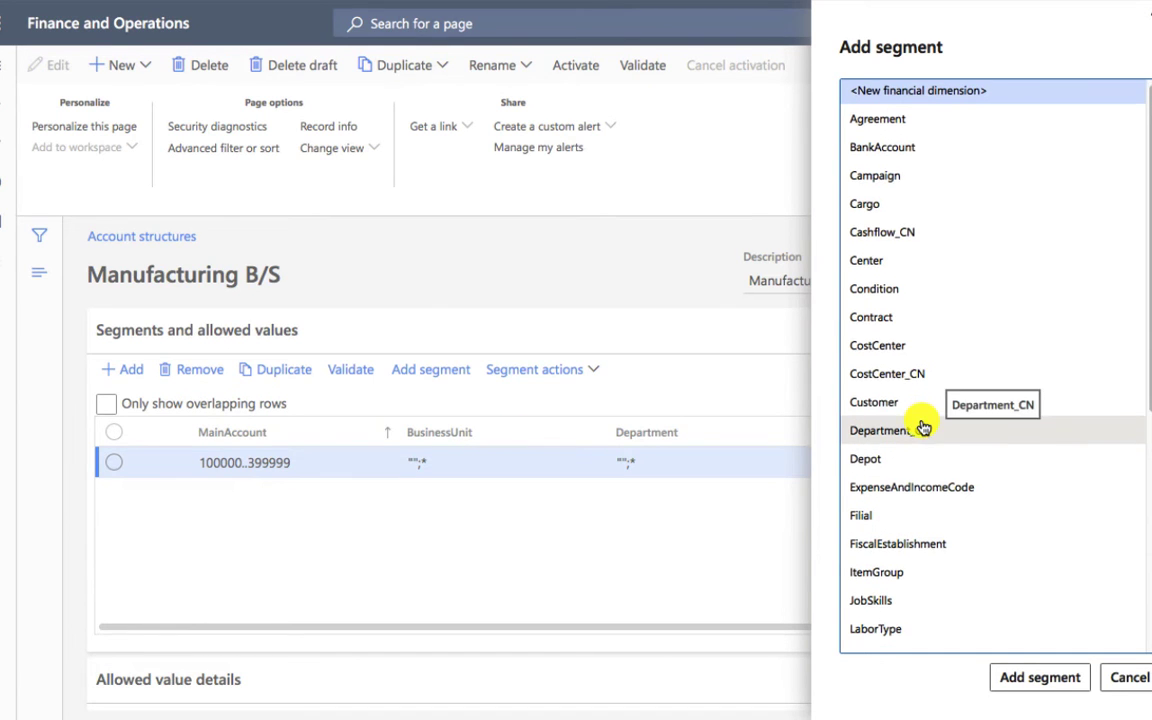
click(906, 446)
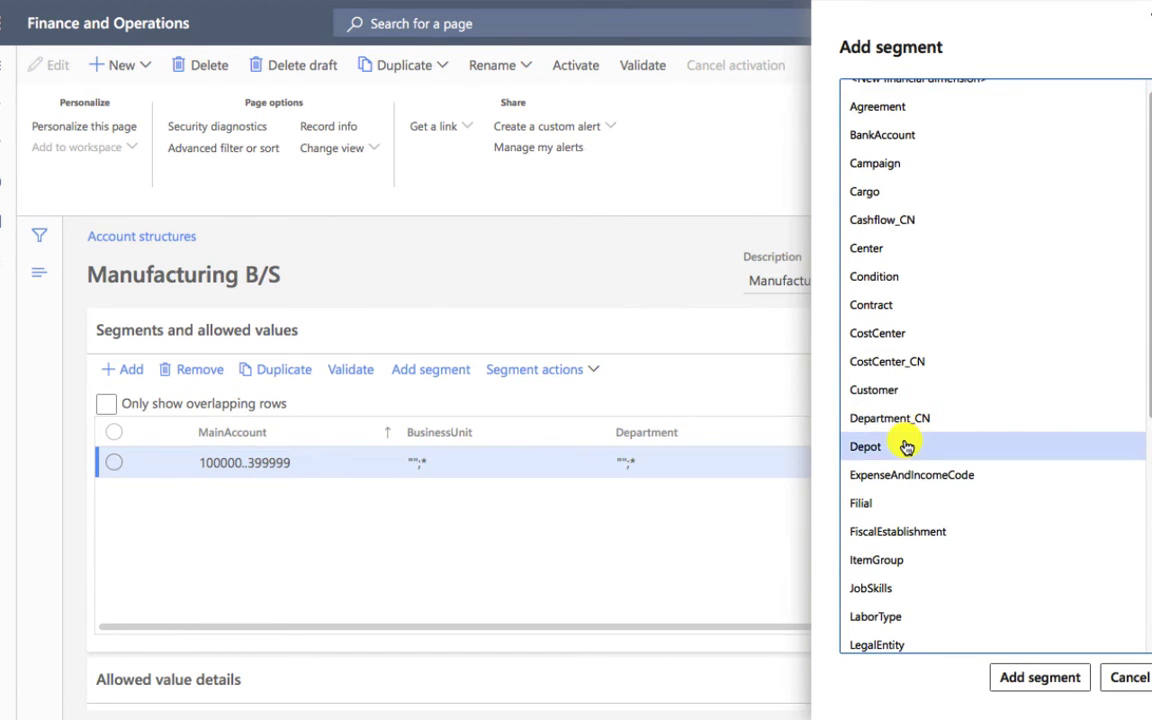
click(1040, 678)
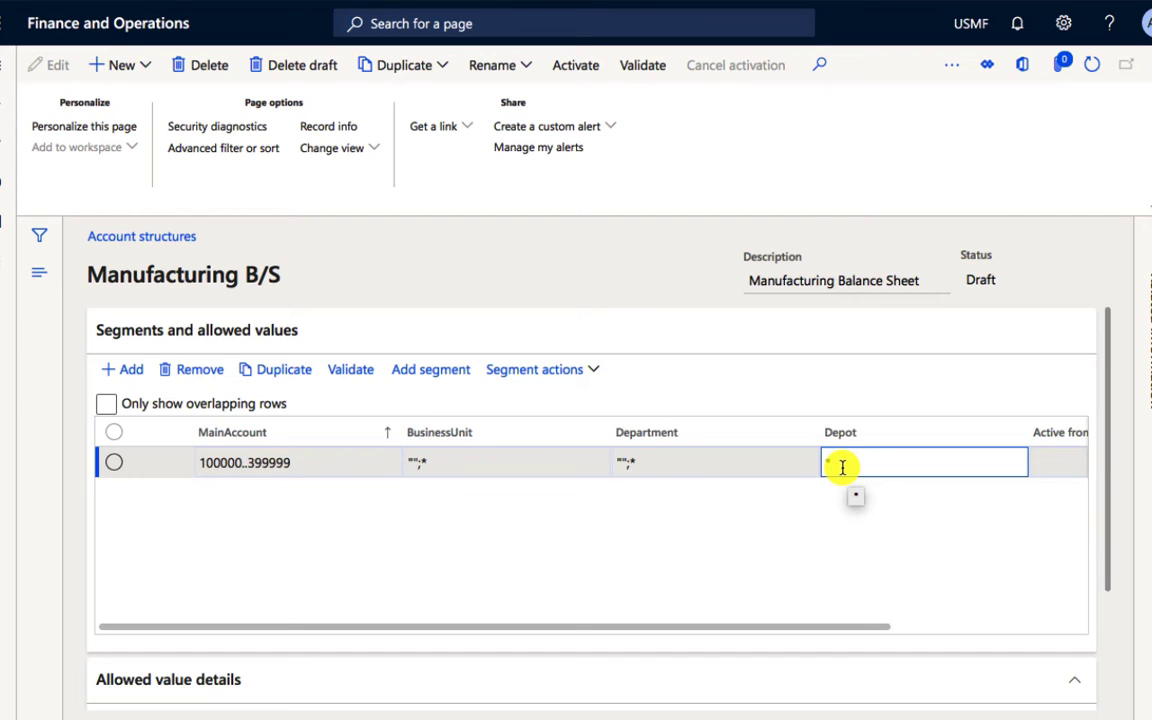
Step: Set the allowed Depot values of the 100000..399999 row to "";* and remove the extra row
text(@)
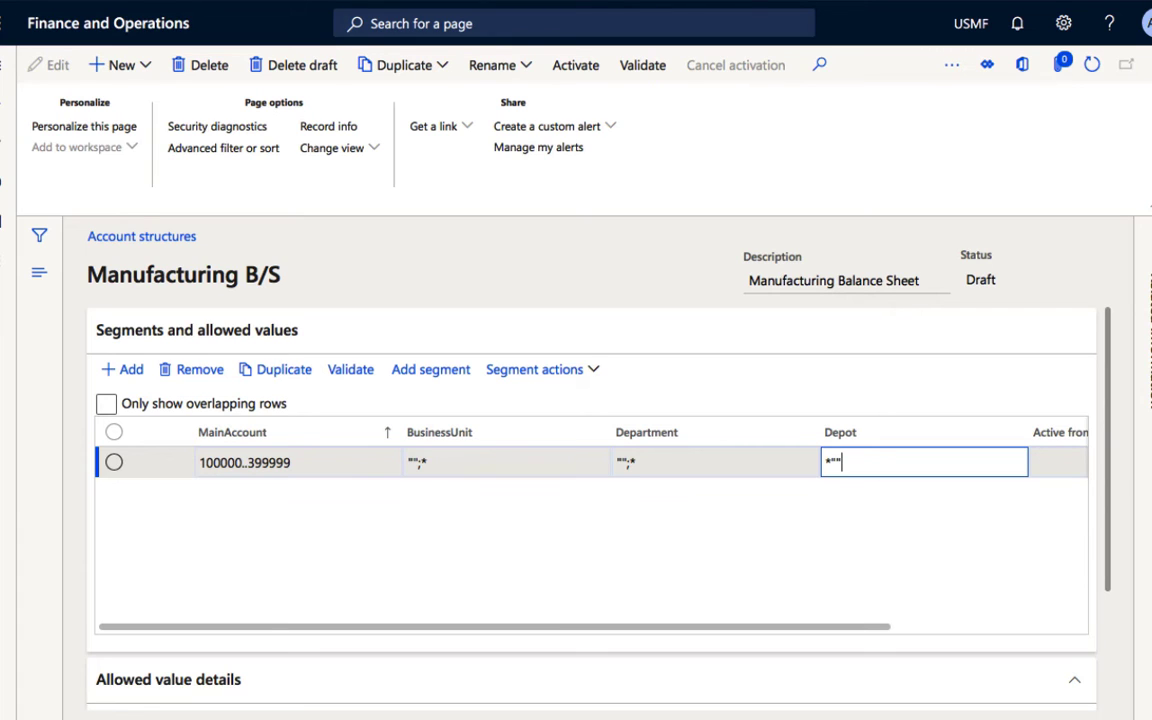
key(Down)
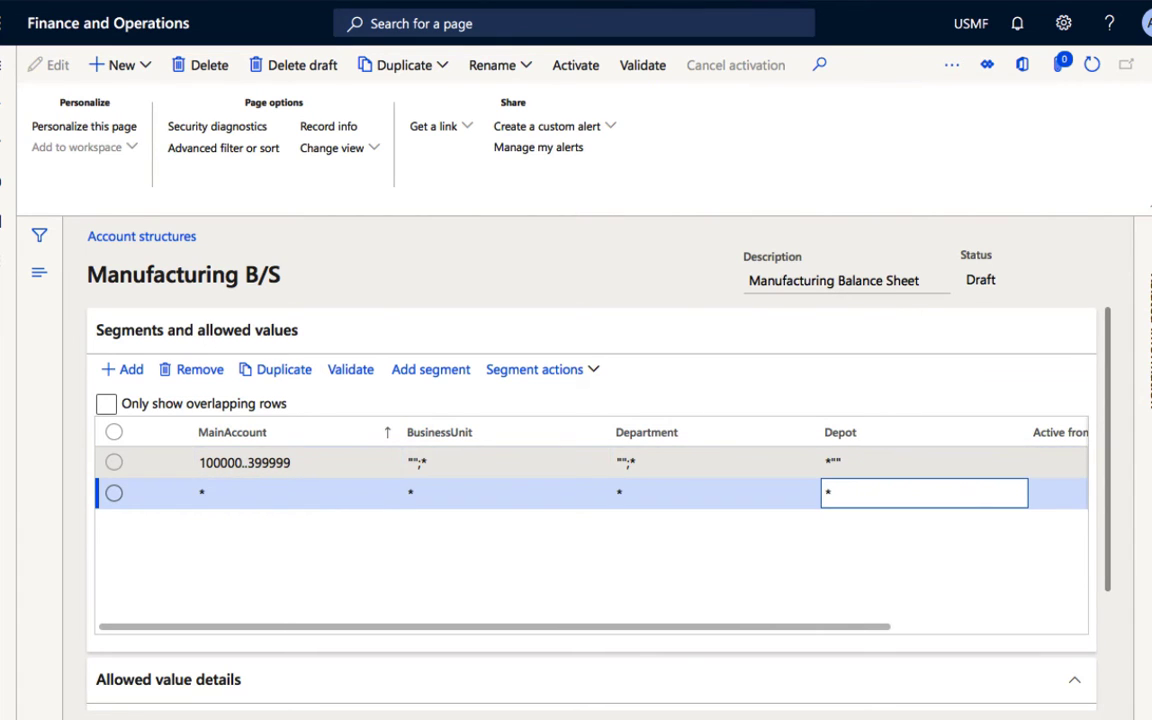
click(222, 369)
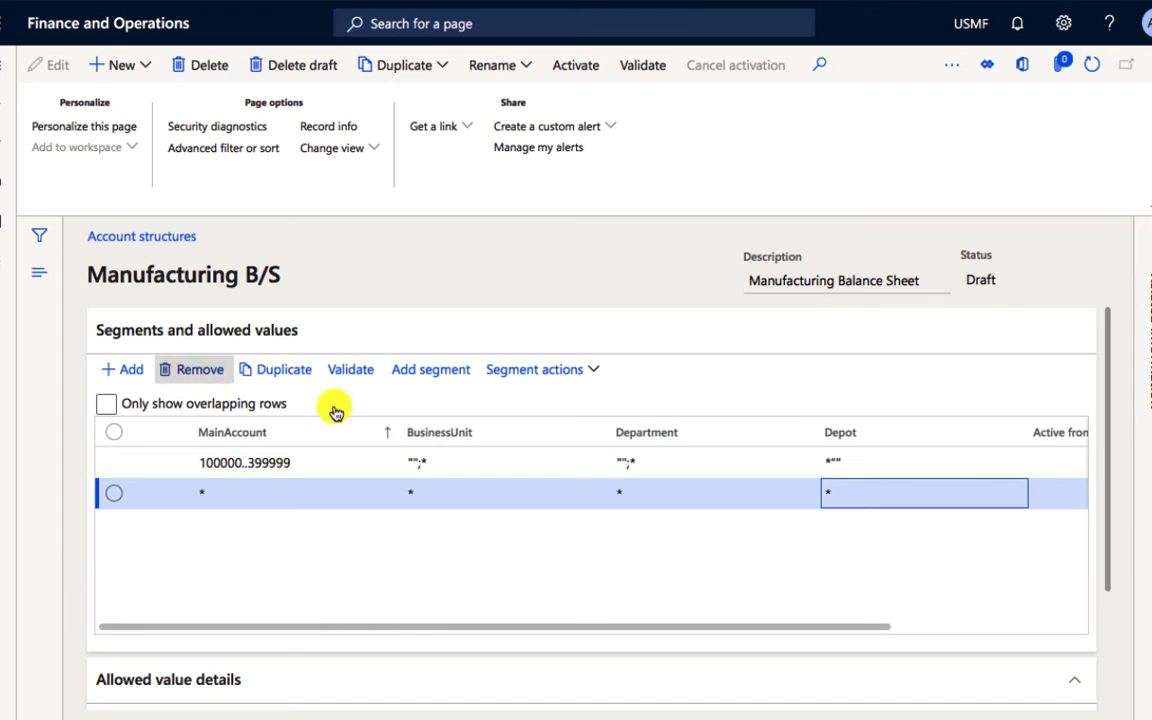
click(838, 467)
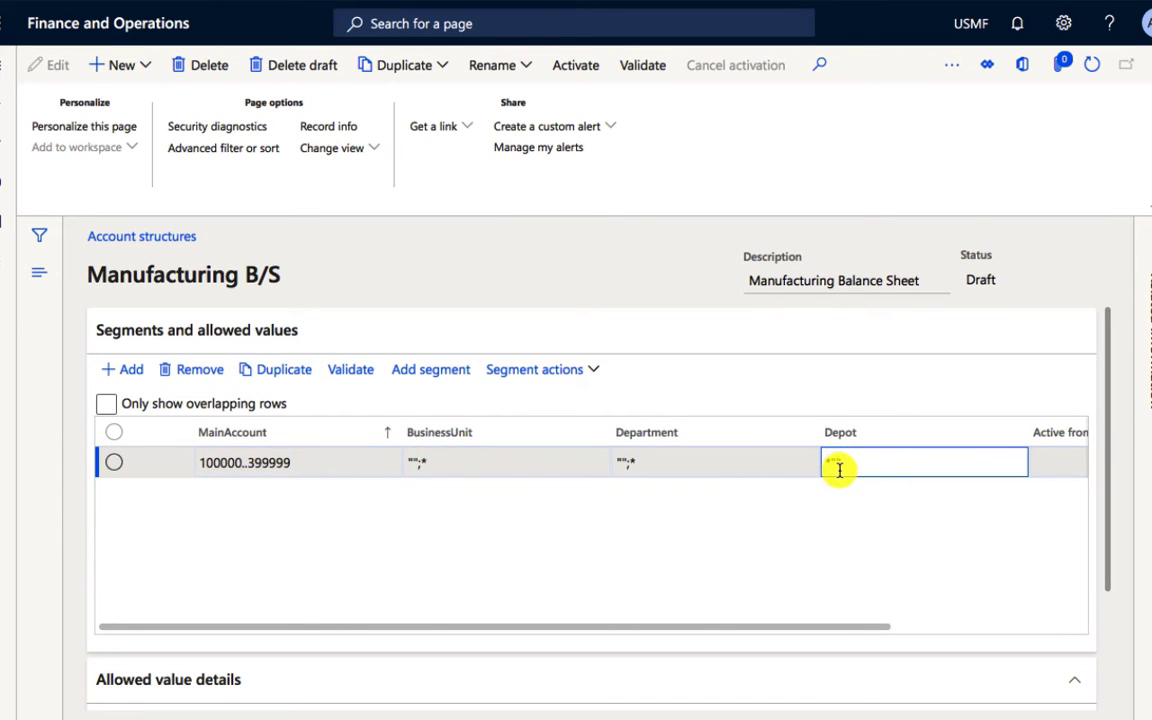
key(BackSpace)
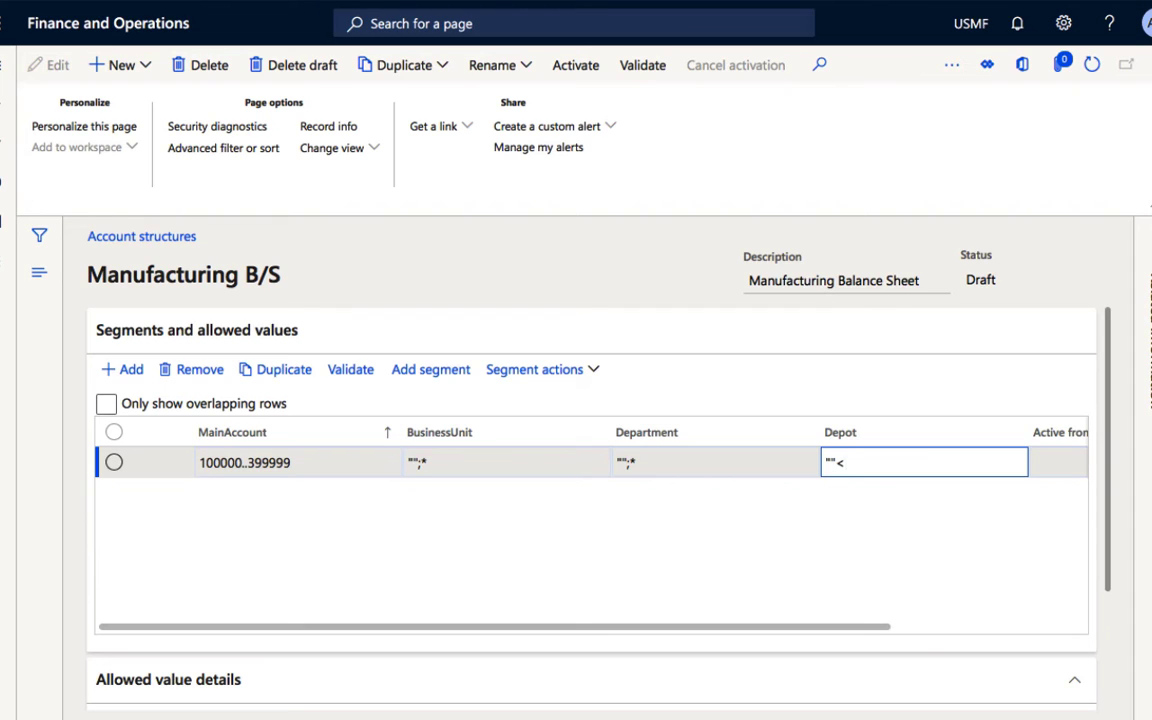
click(643, 463)
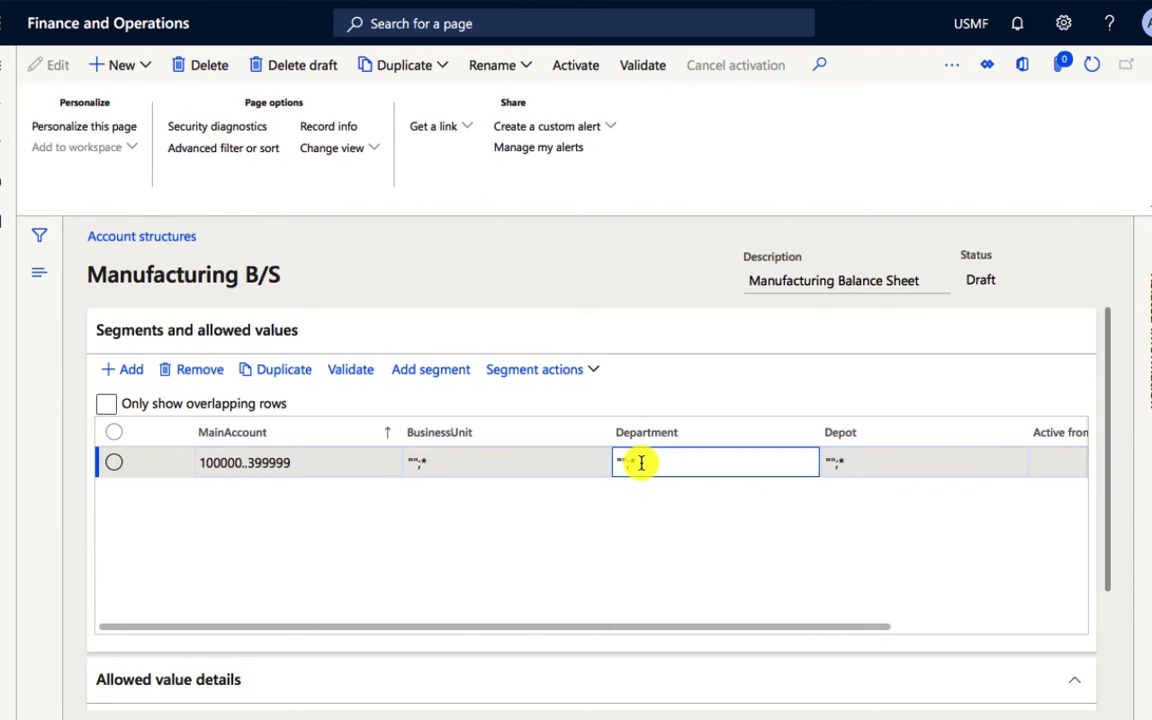
click(885, 463)
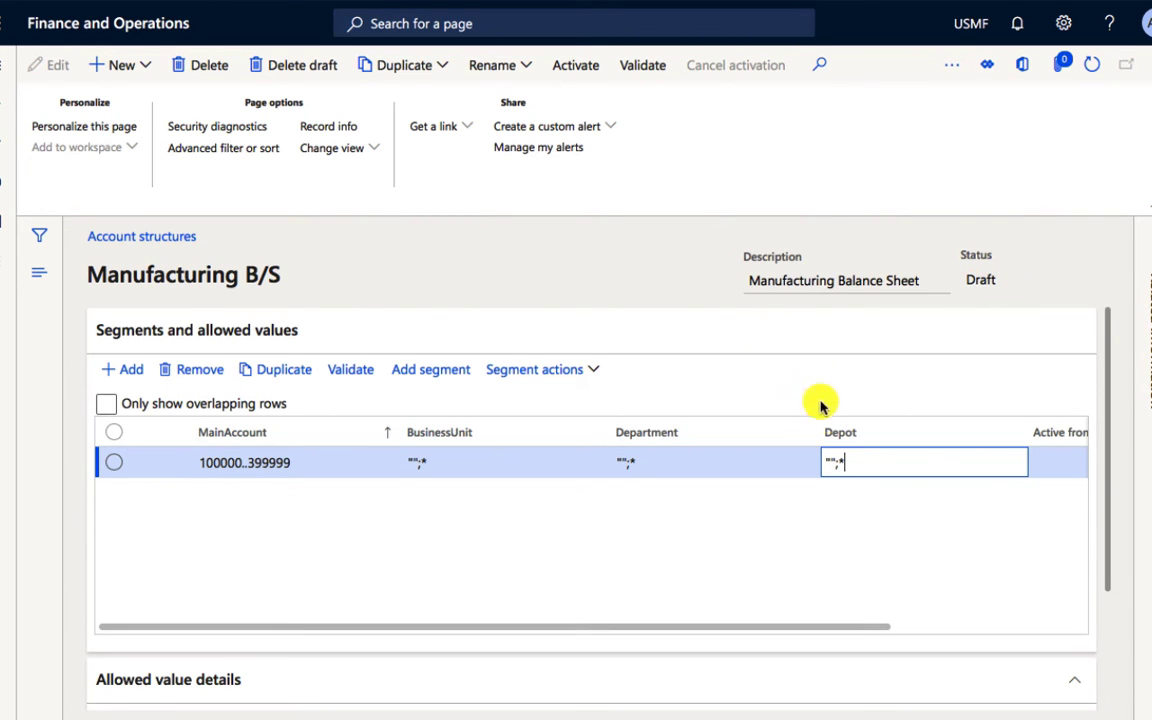
Step: Activate the Manufacturing B/S account structure and check its status in the account structures list
click(576, 70)
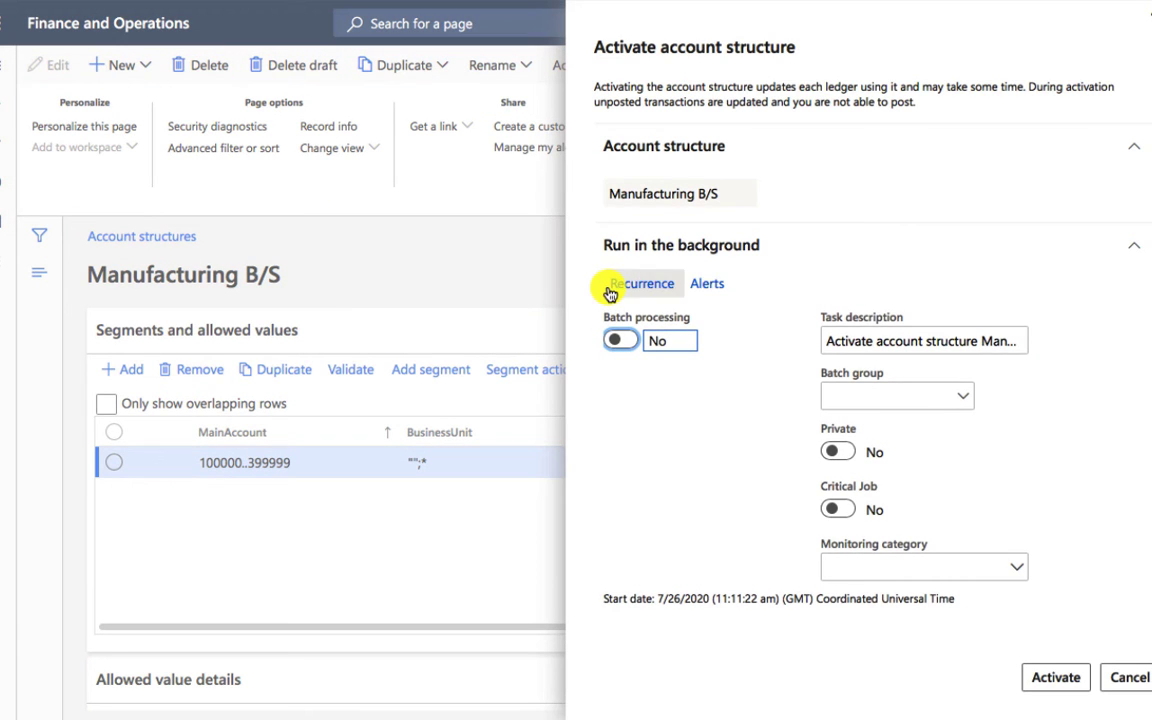
click(1048, 682)
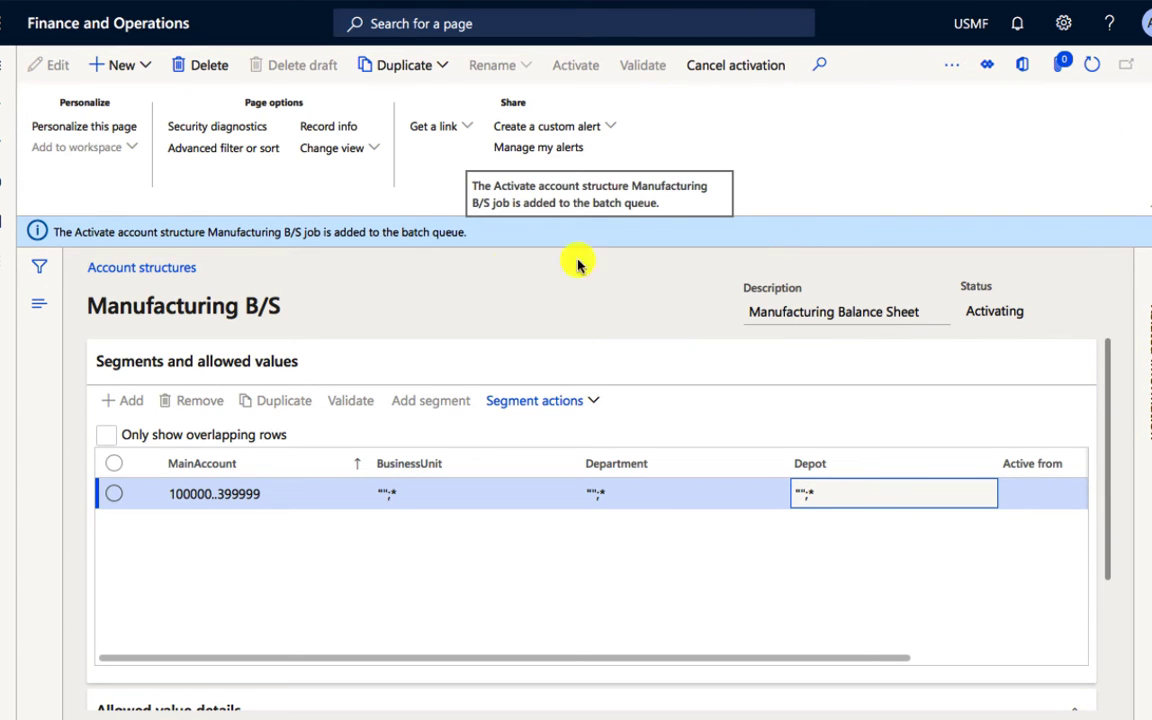
click(1151, 65)
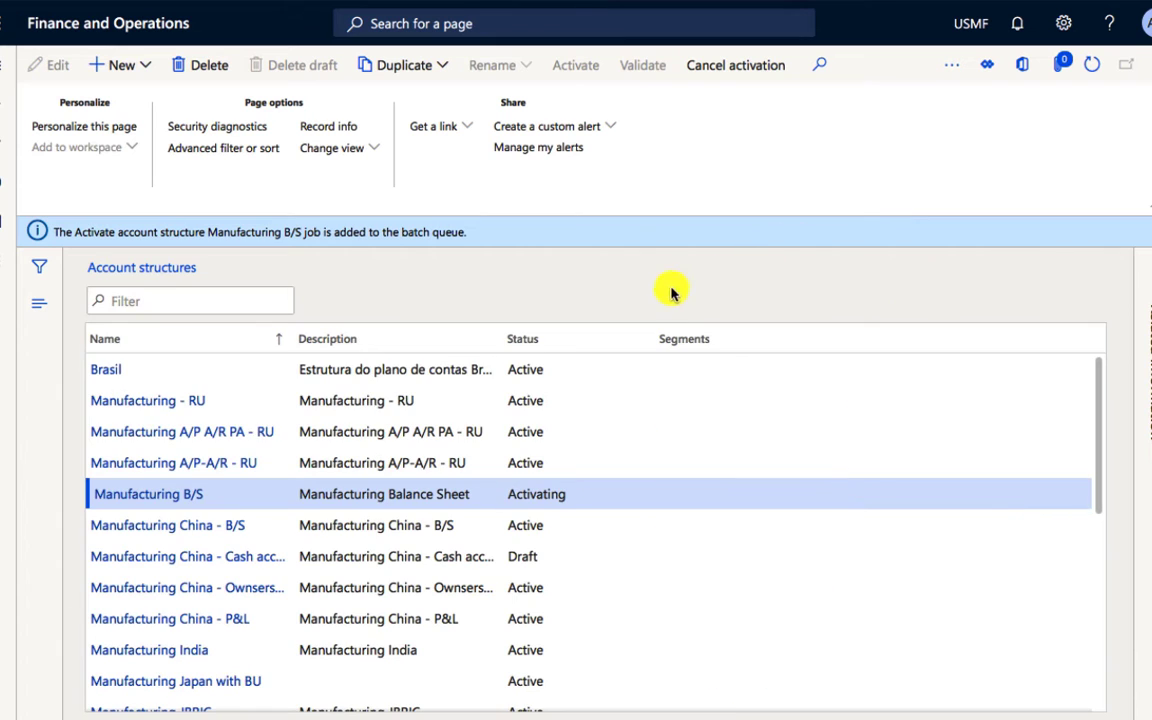
click(545, 507)
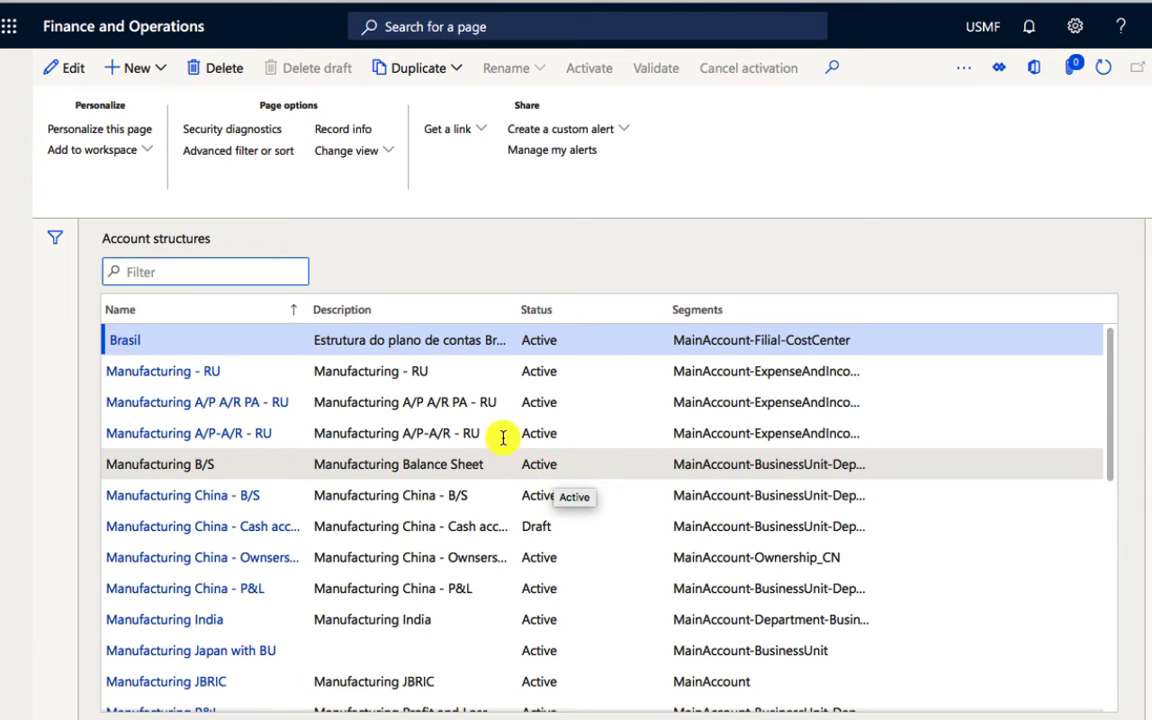
Step: Open the general journals in the General ledger module
mouse_move(25, 96)
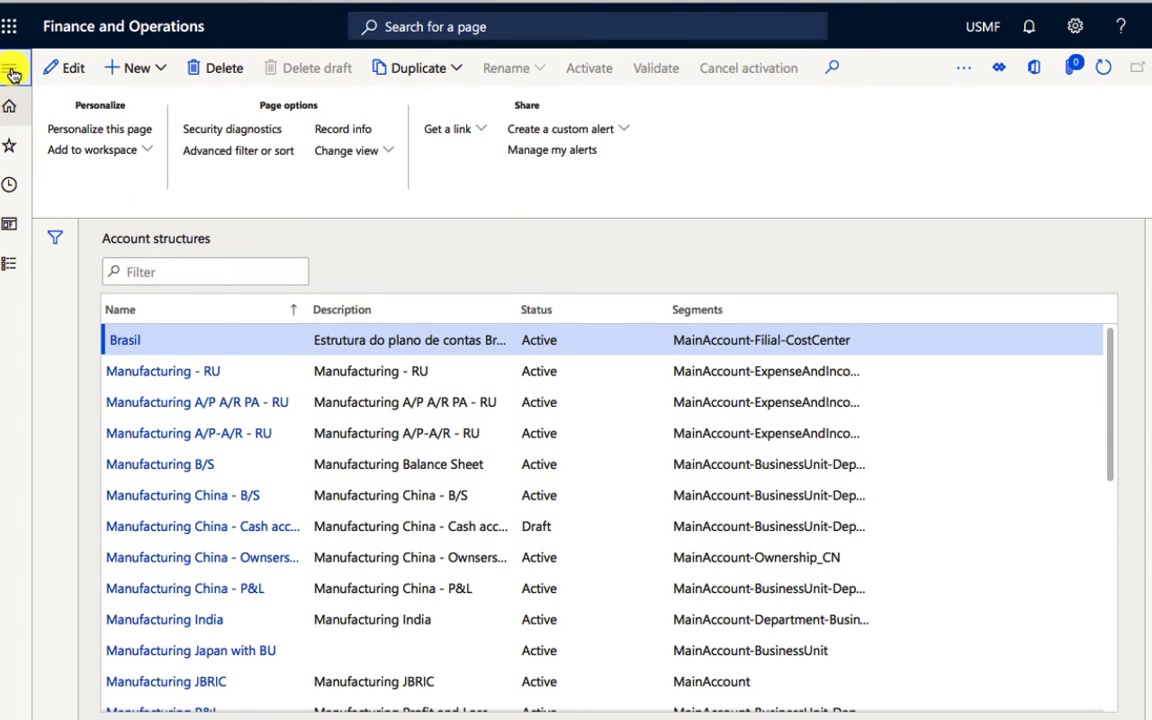
click(10, 69)
click(156, 328)
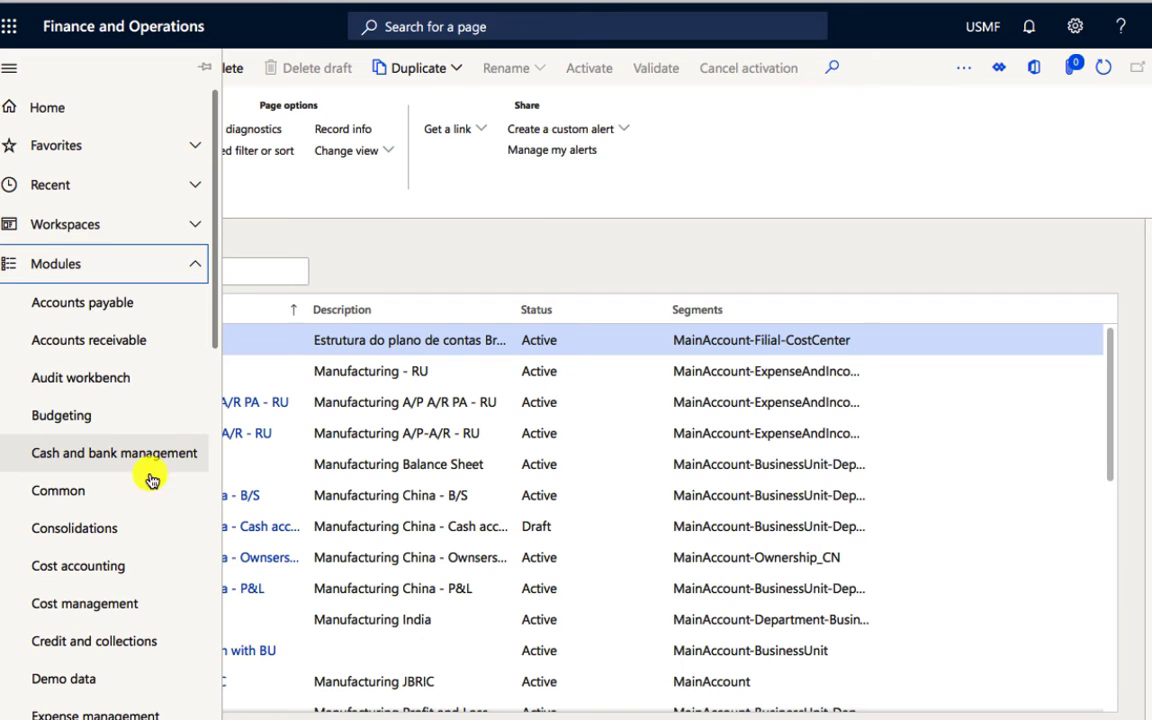
scroll(148, 499, down, 3)
scroll(145, 531, down, 3)
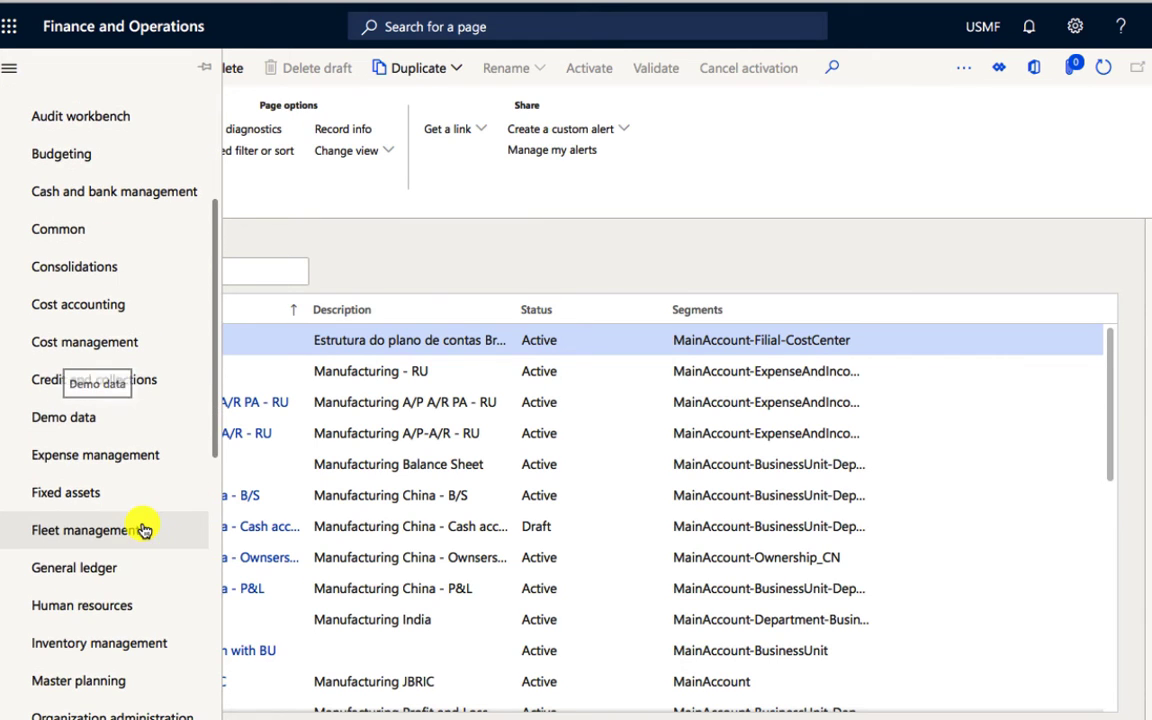
click(128, 560)
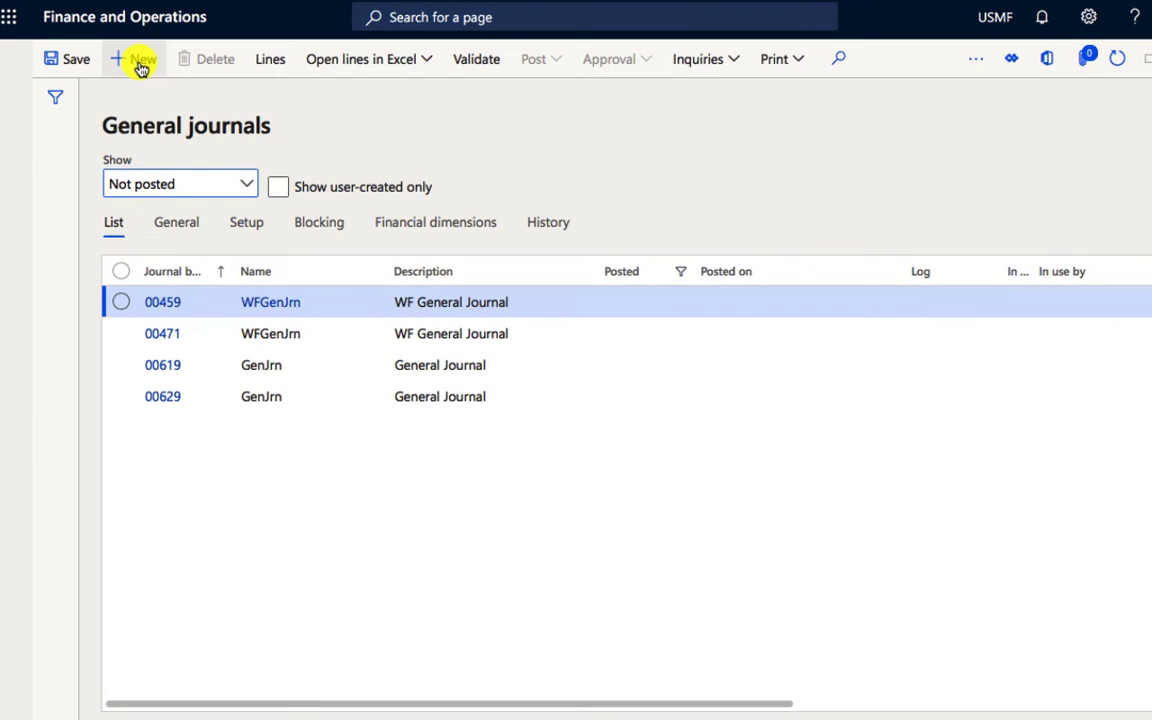
Step: Open the lines of general journal 00629 and choose main account 110110 (Bank Account - USD) for the ledger line's account
click(128, 398)
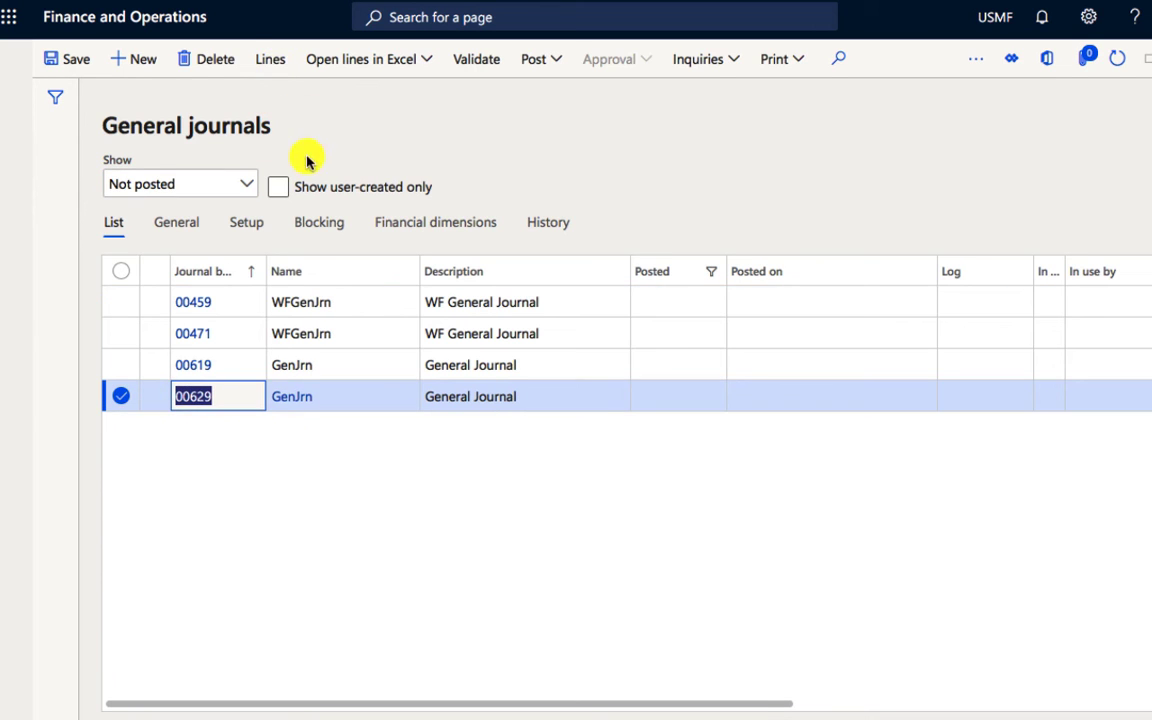
click(272, 62)
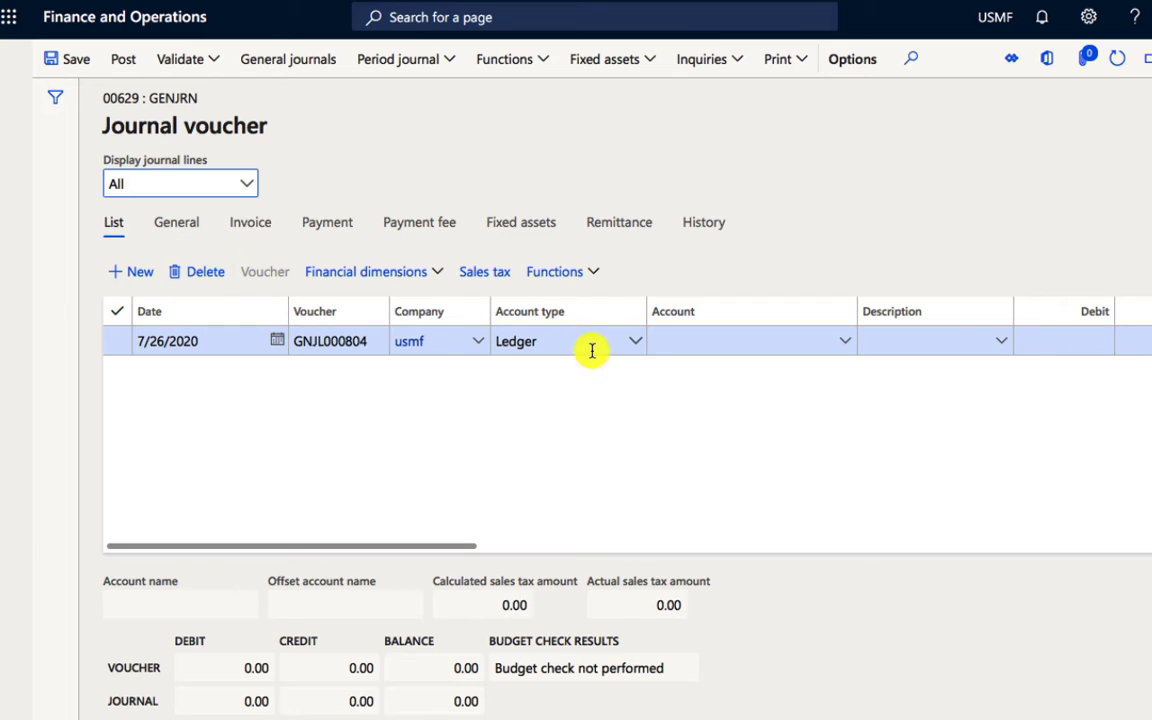
click(735, 340)
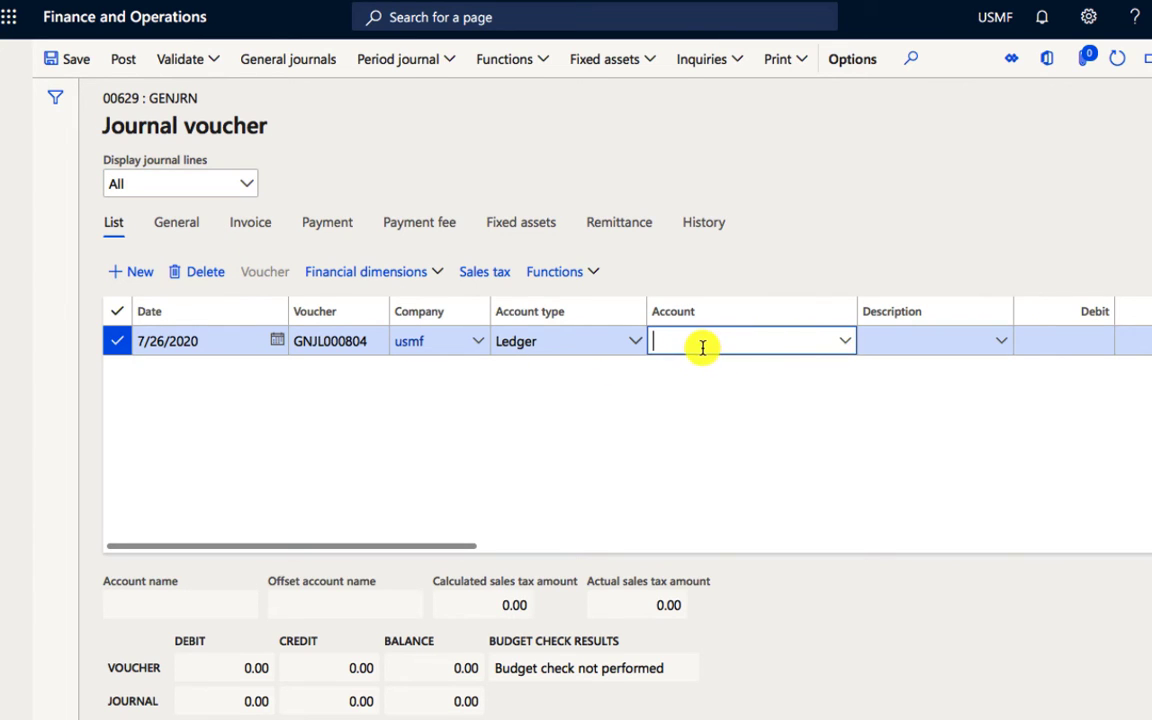
click(846, 342)
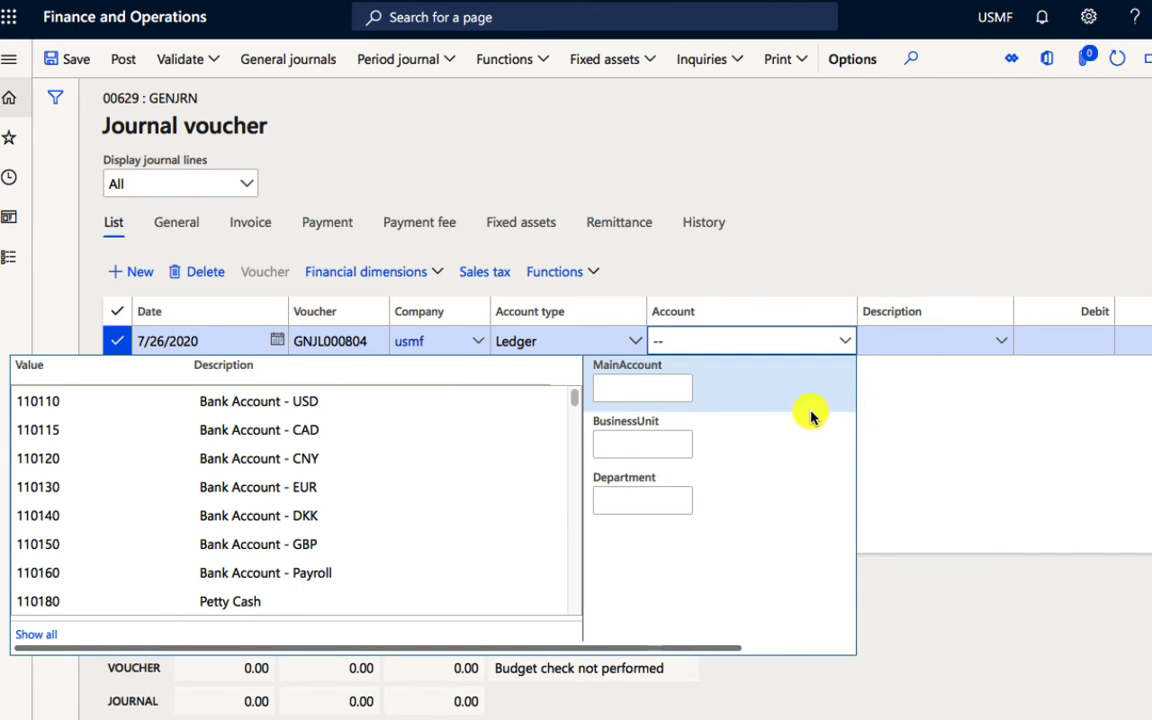
click(641, 494)
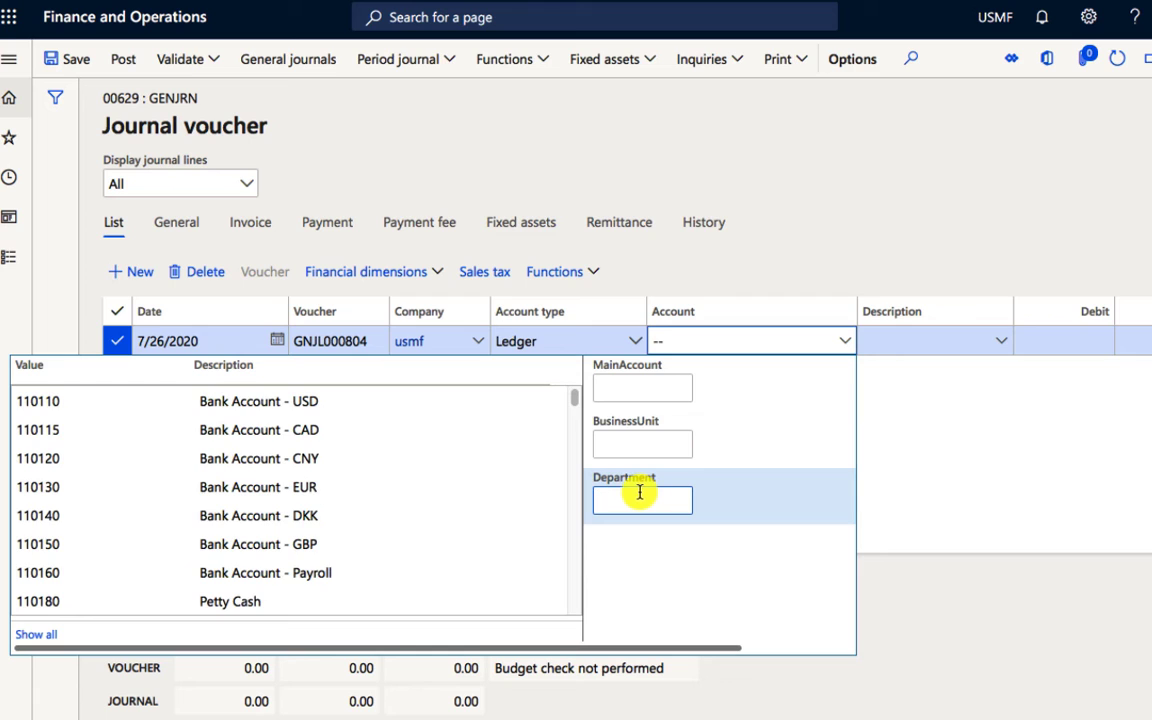
click(630, 388)
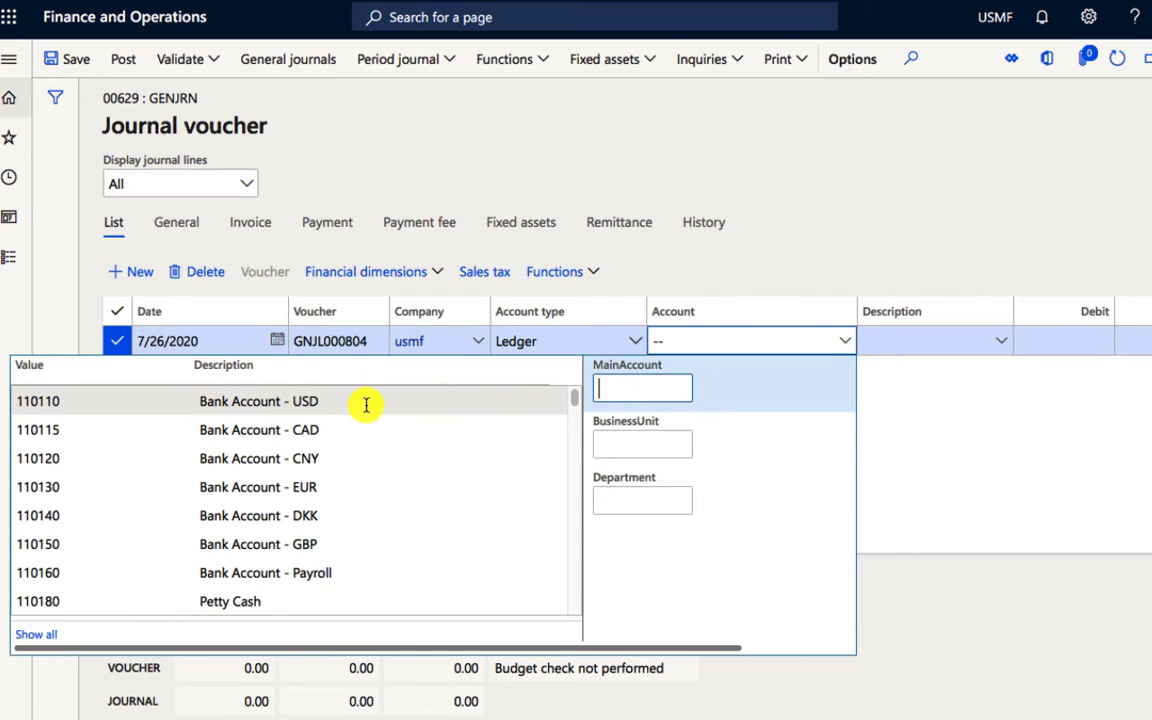
click(383, 404)
Step: Complete the line's account with business unit 001 (Home), department 022 (Sales & Marketing) and depot Location One
click(607, 445)
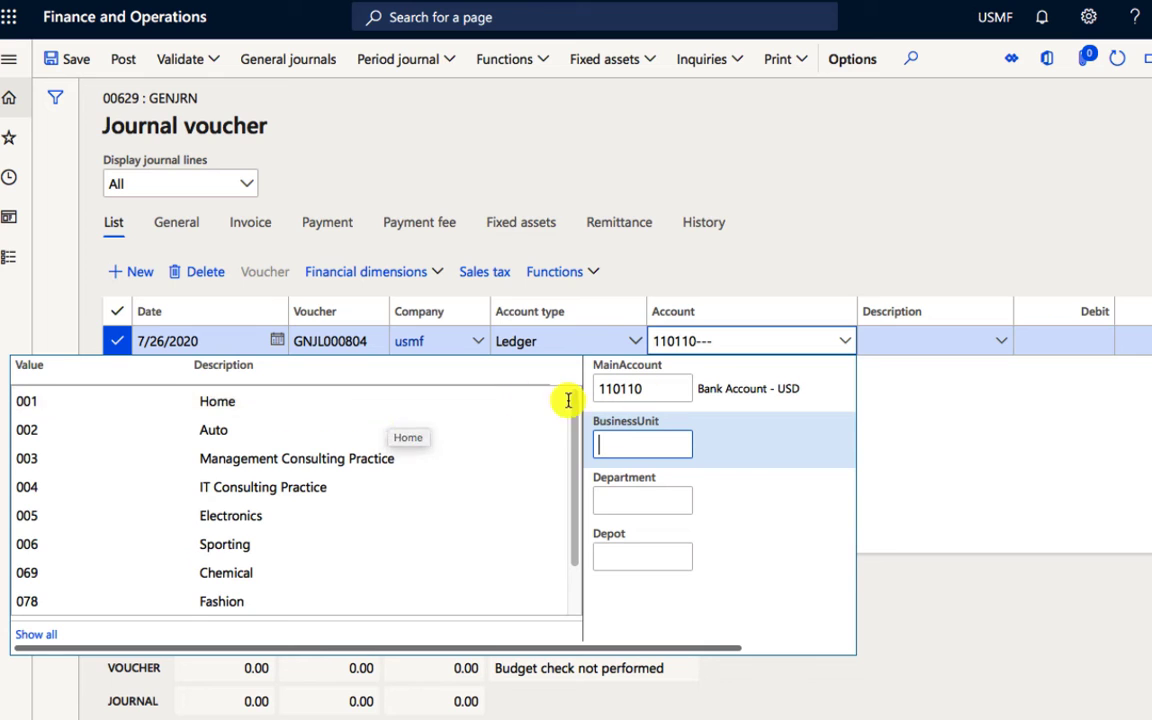
click(390, 404)
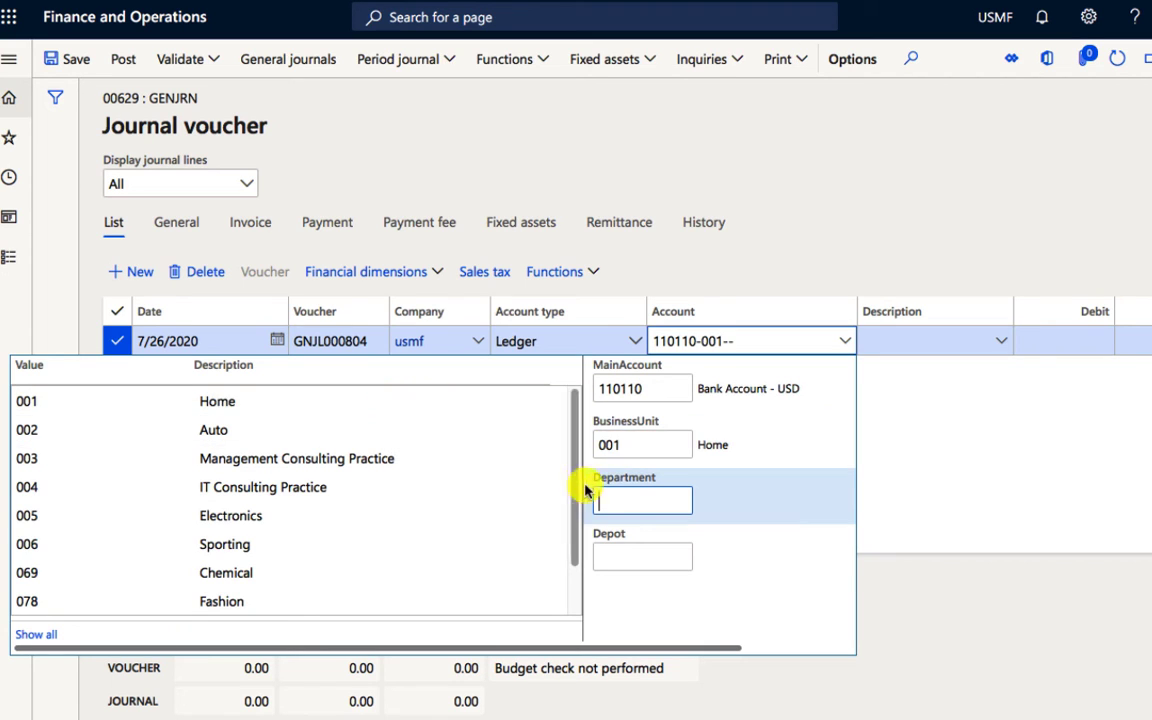
click(625, 502)
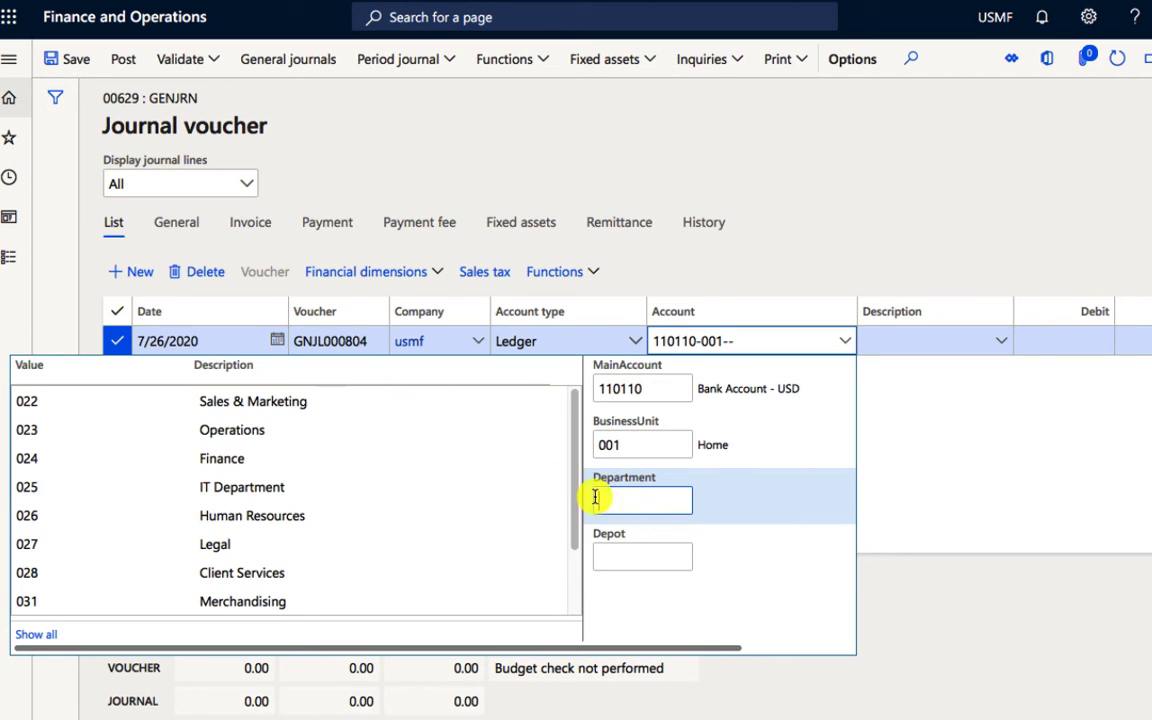
click(375, 402)
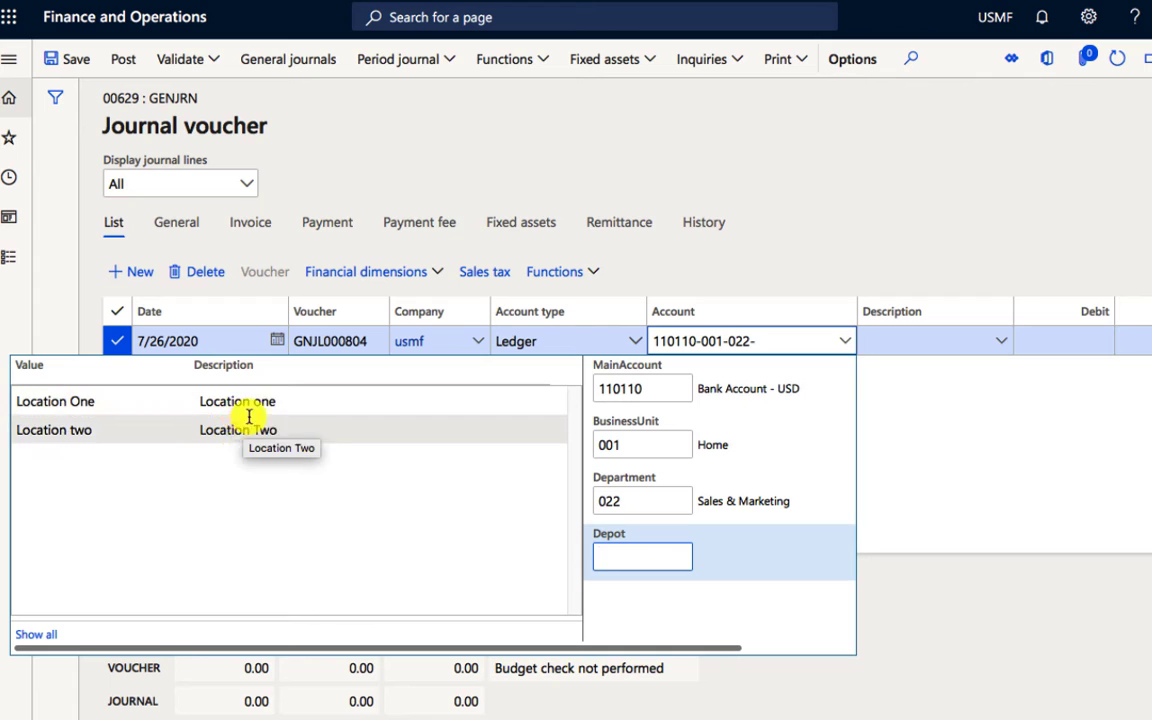
click(258, 403)
click(938, 407)
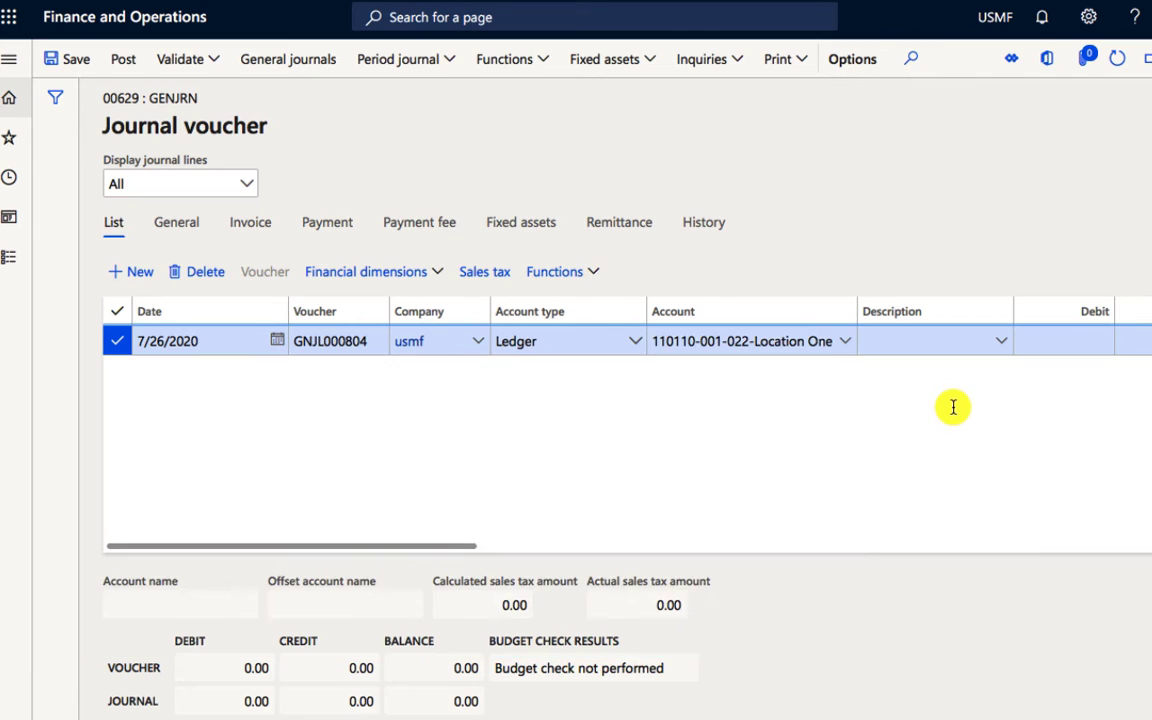
click(796, 342)
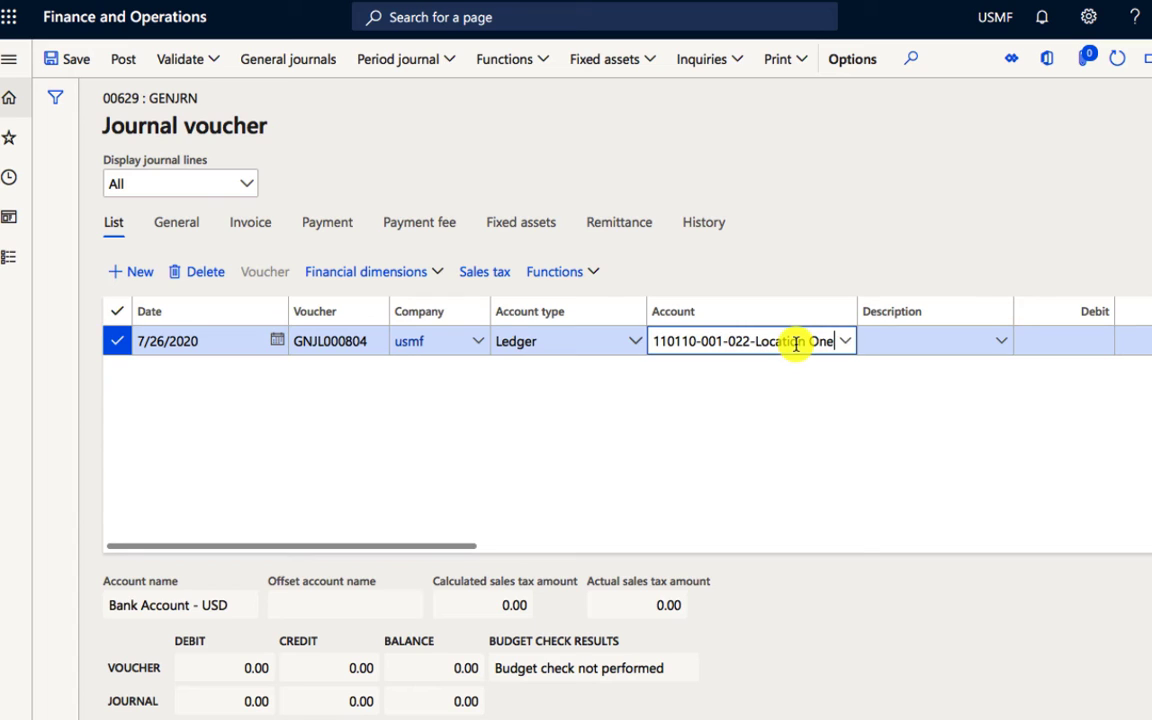
mouse_move(787, 342)
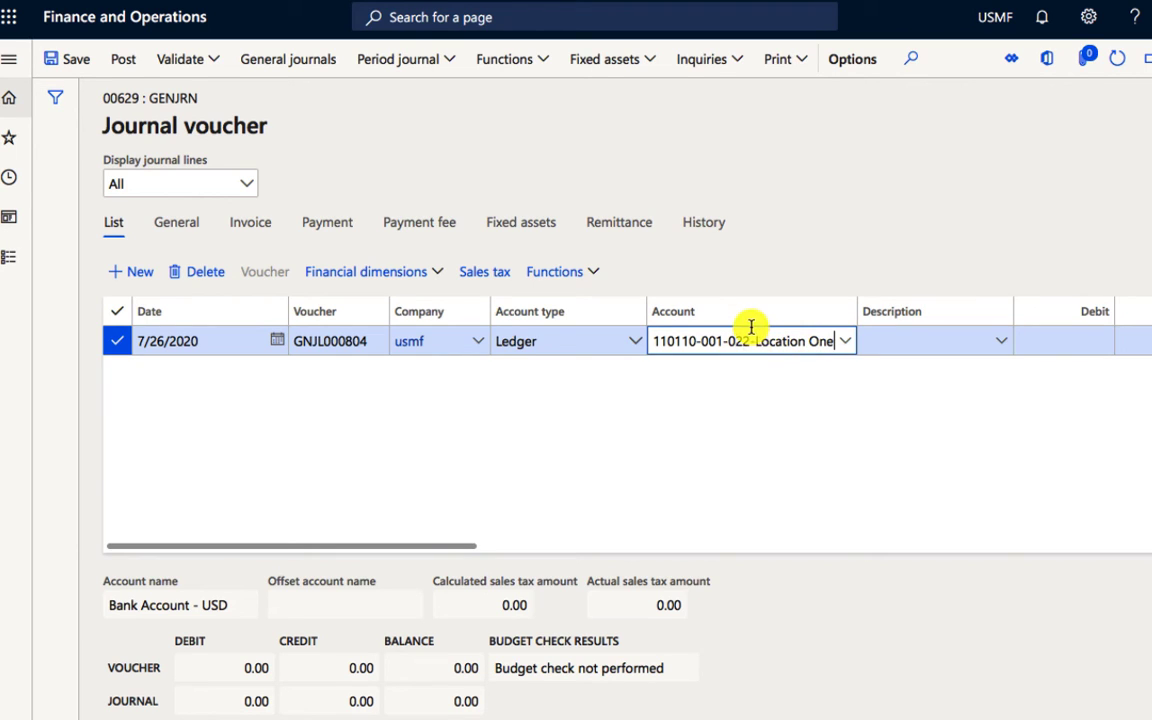
Step: Enter TEST as the description of the journal line
click(924, 343)
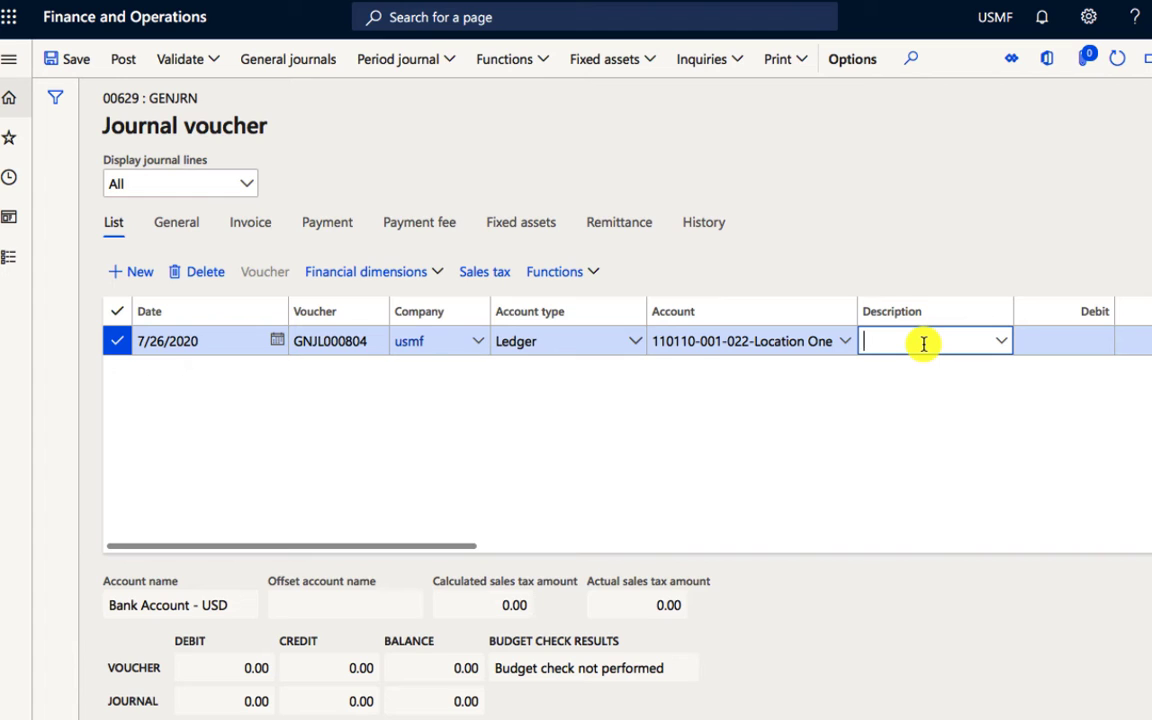
text(TR)
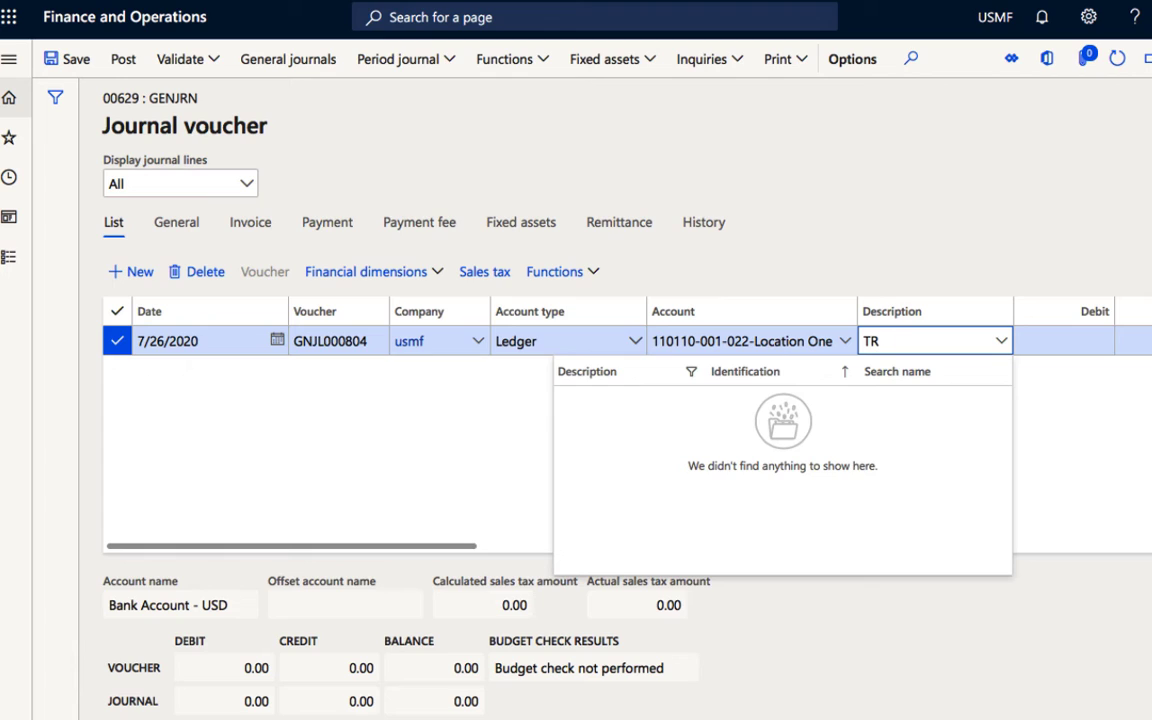
text(WE)
key(BackSpace)
key(BackSpace)
key(BackSpace)
text(EST)
Step: Enter a credit amount of 5000 on the journal line
key(Tab)
key(Tab)
key(Tab)
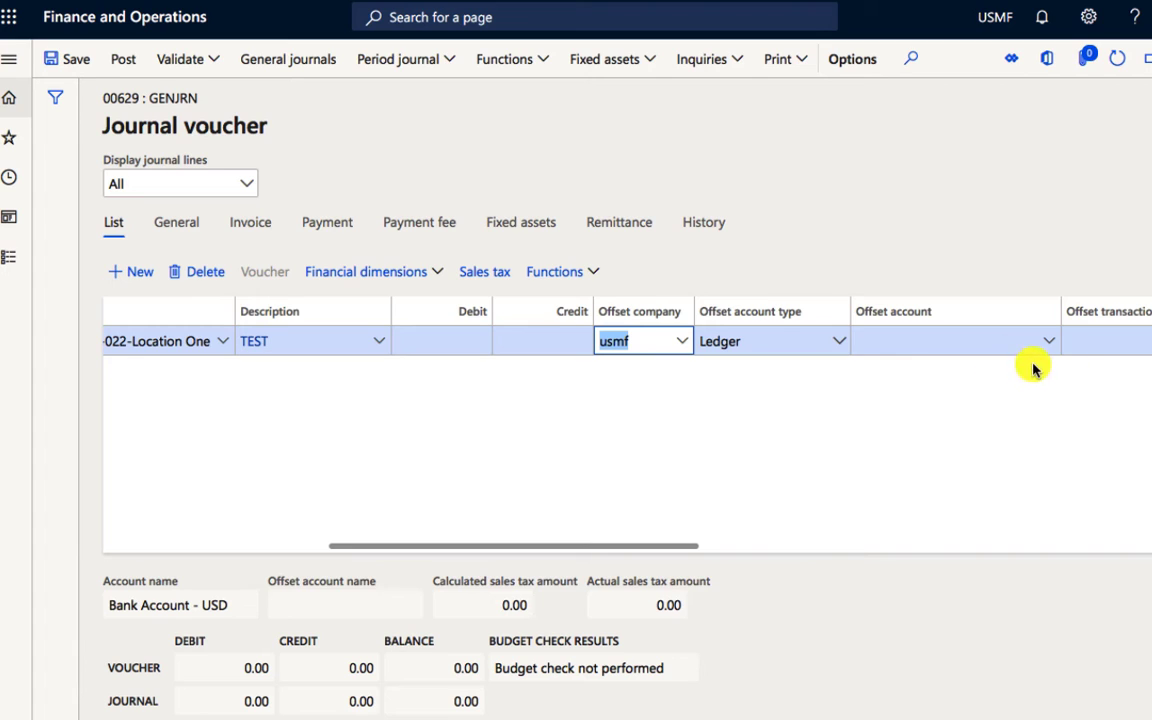
click(576, 340)
text(5000)
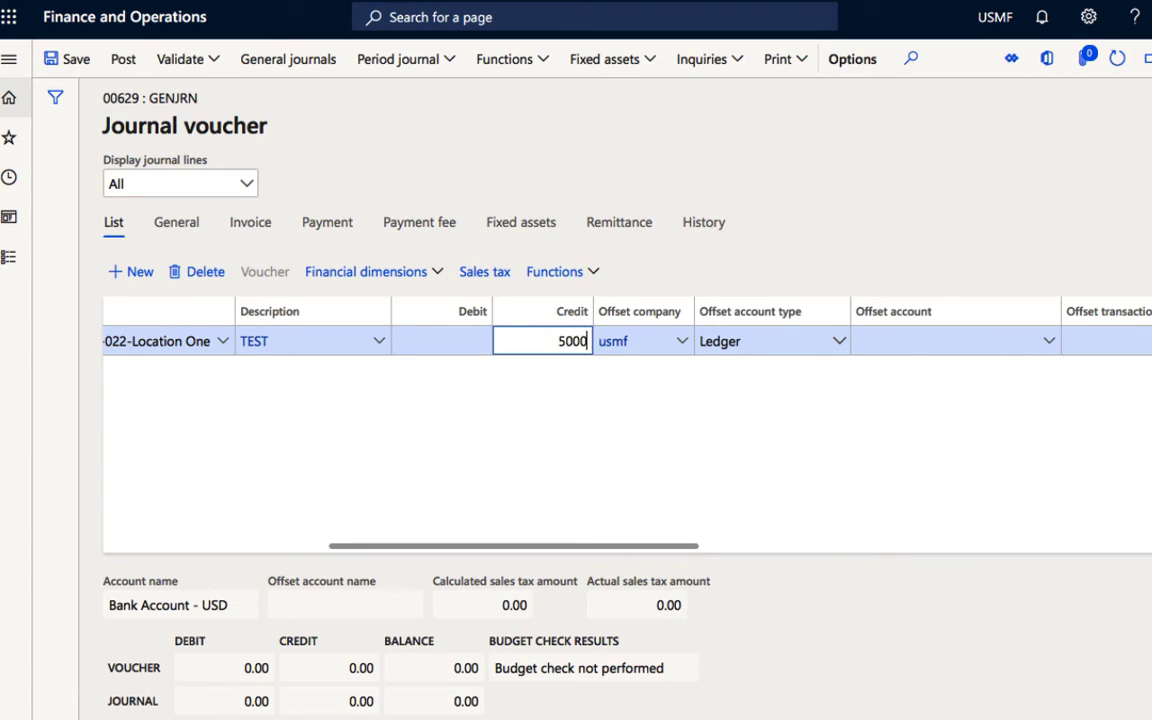
key(Tab)
key(Tab)
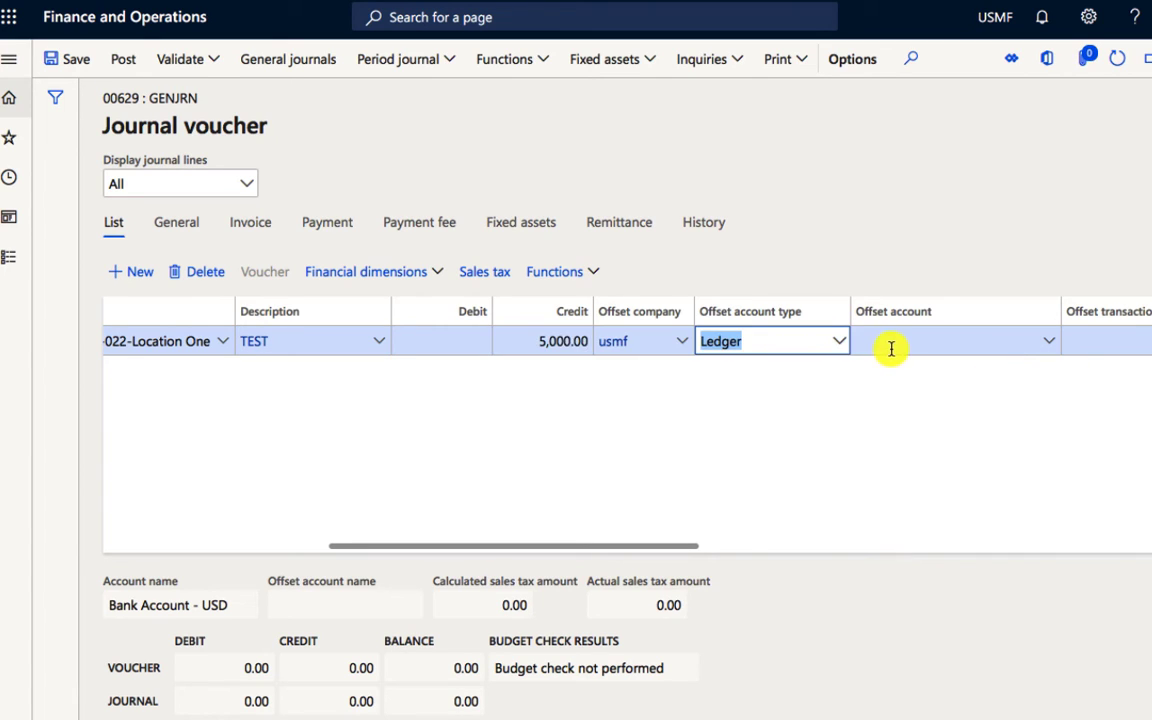
Step: Choose main account 110180 (Petty Cash) as the offset account, keeping the suggested business unit, department and depot values
click(893, 347)
click(1052, 340)
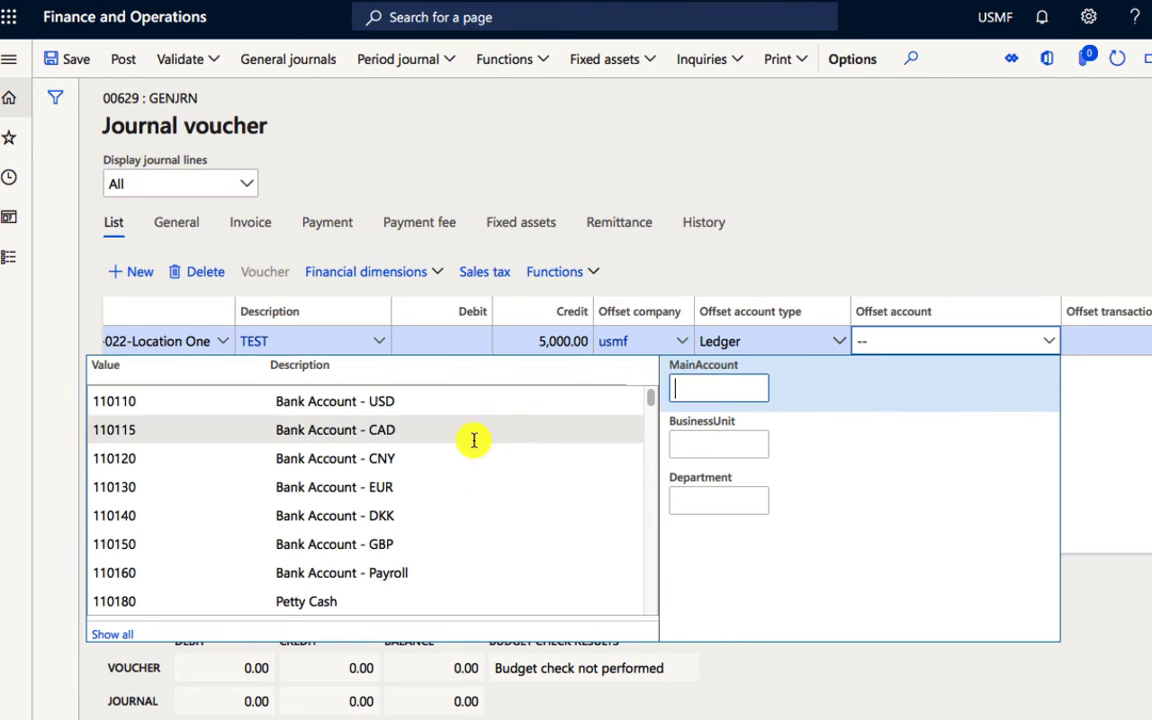
click(364, 591)
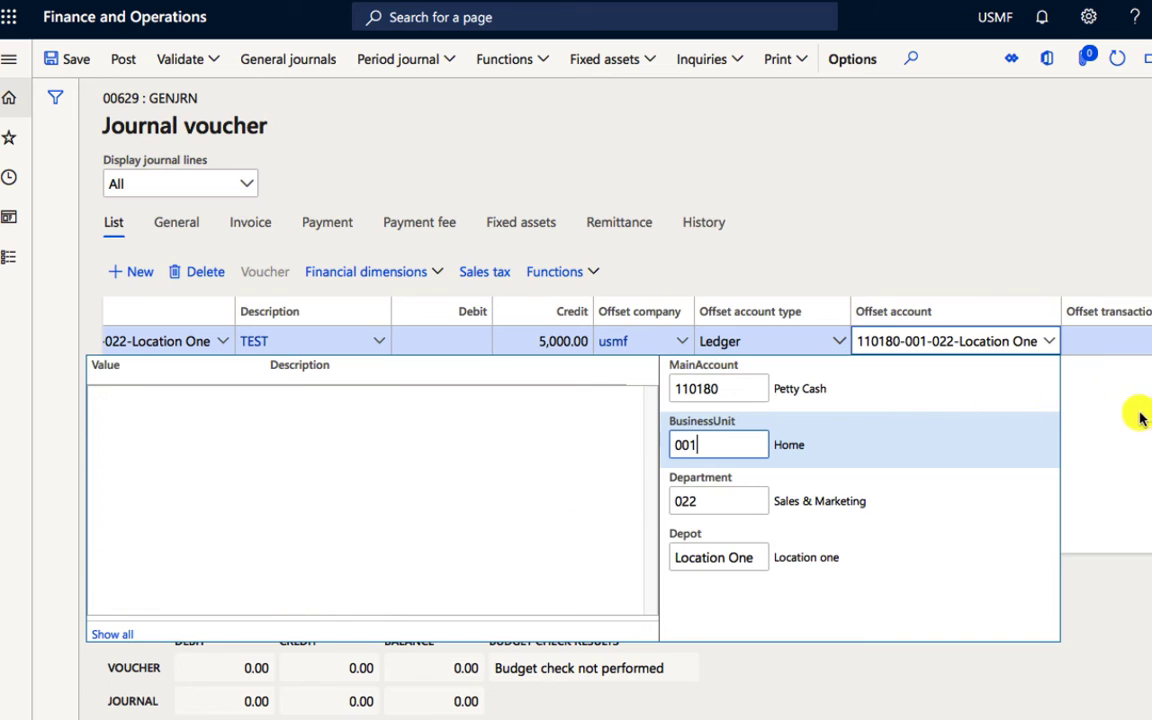
click(1112, 401)
click(898, 347)
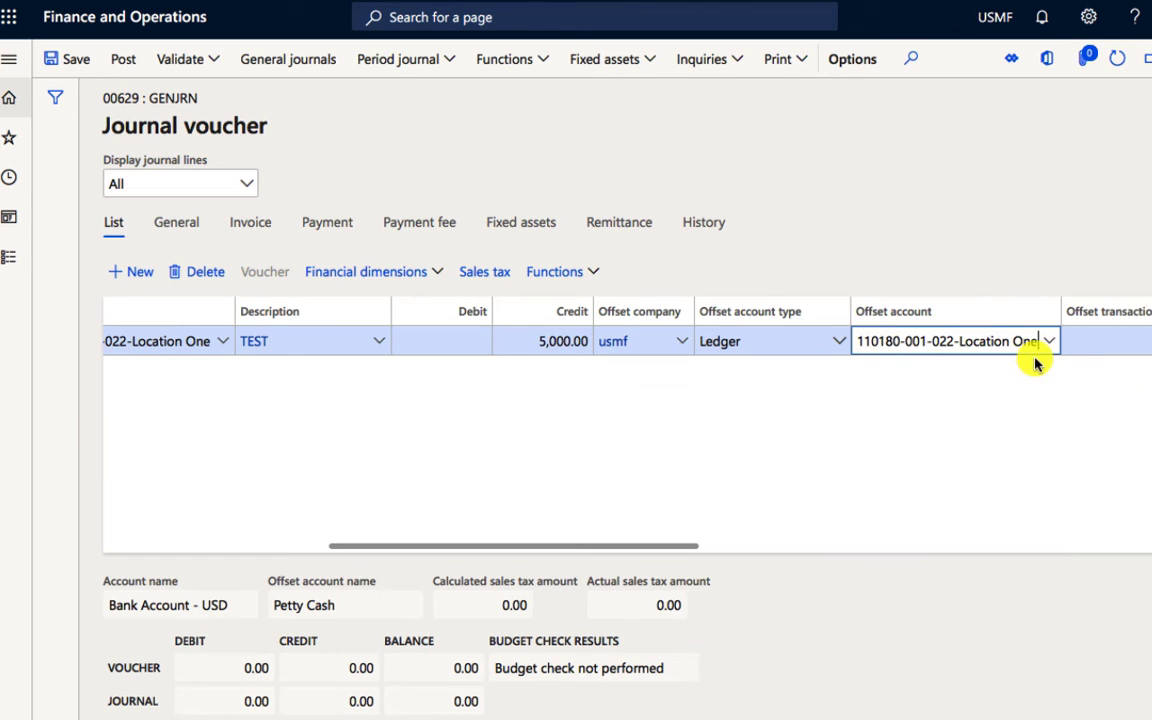
Step: Save the journal voucher line and post the journal
drag(673, 550, 724, 550)
click(1034, 468)
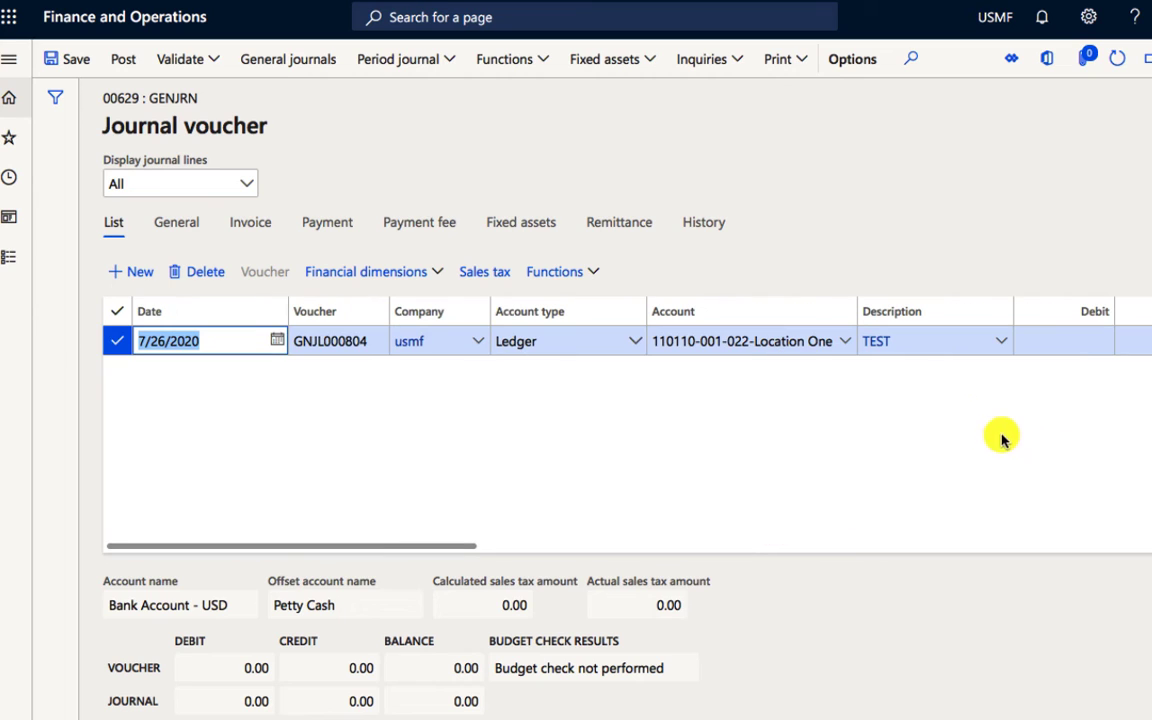
key(Tab)
key(Tab)
key(Tab)
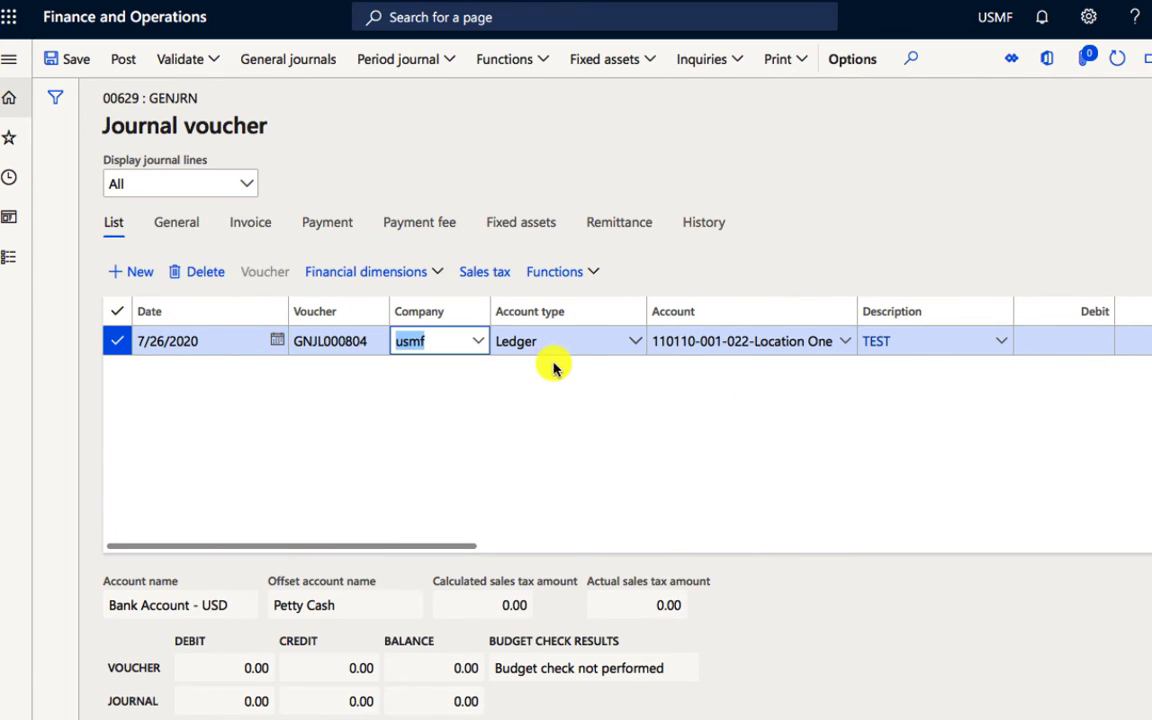
click(85, 66)
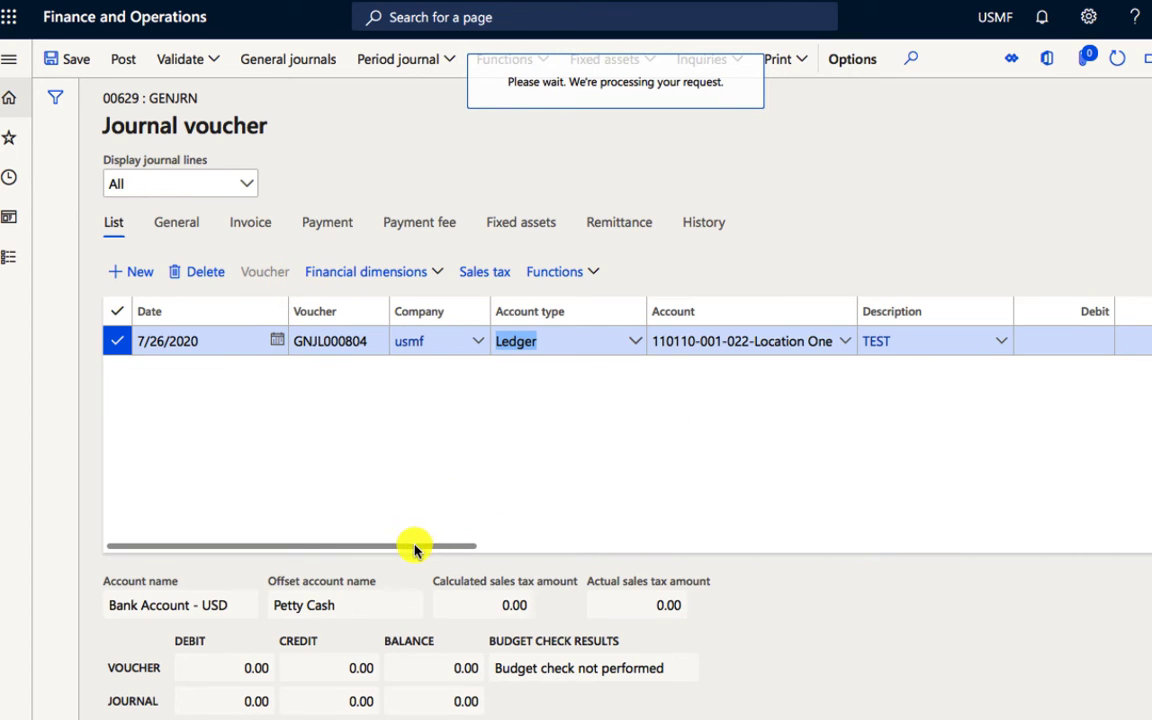
drag(477, 546, 314, 545)
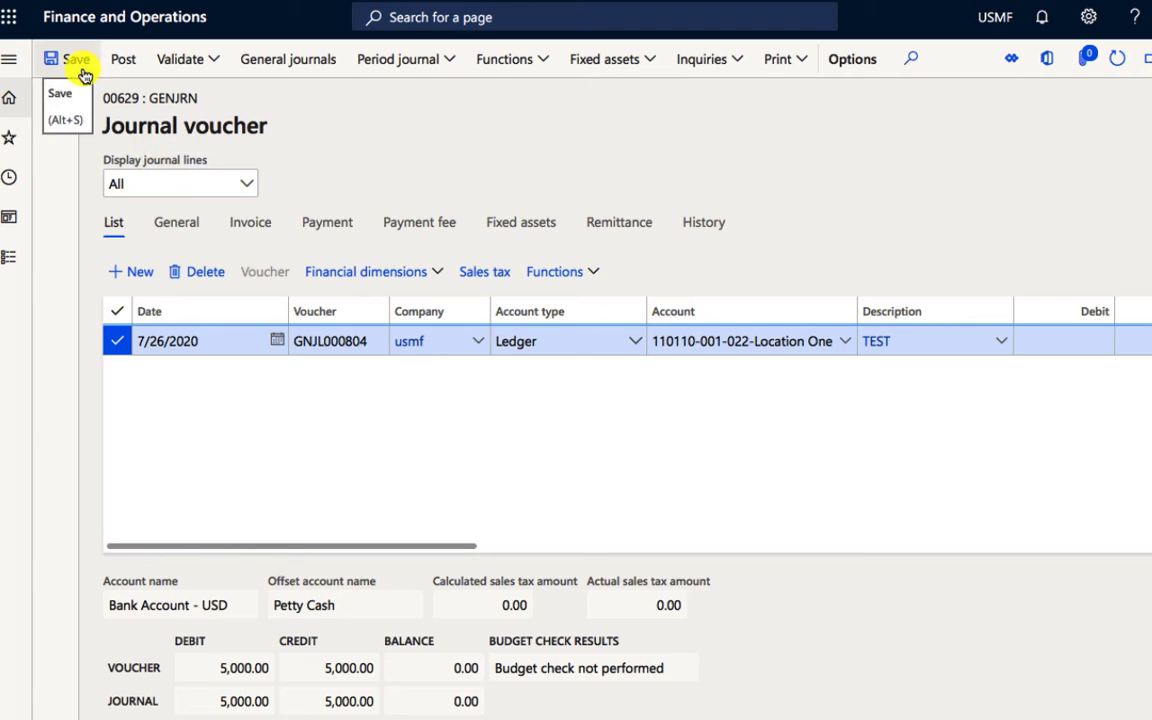
click(123, 70)
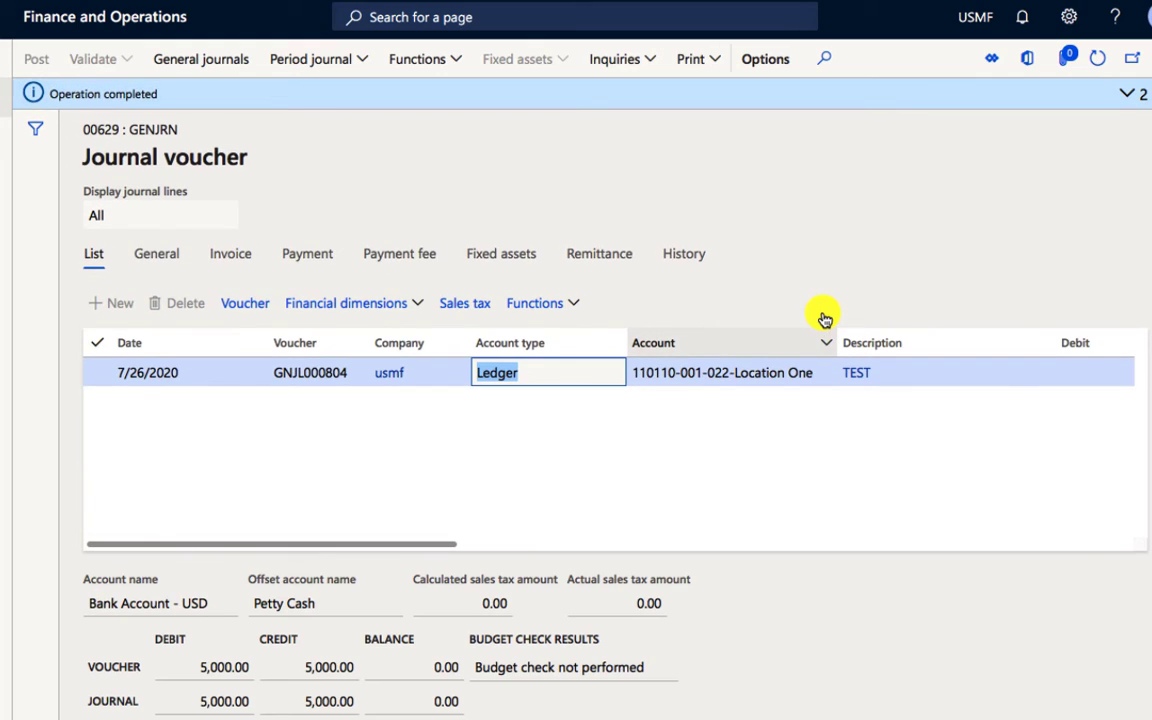
click(1127, 94)
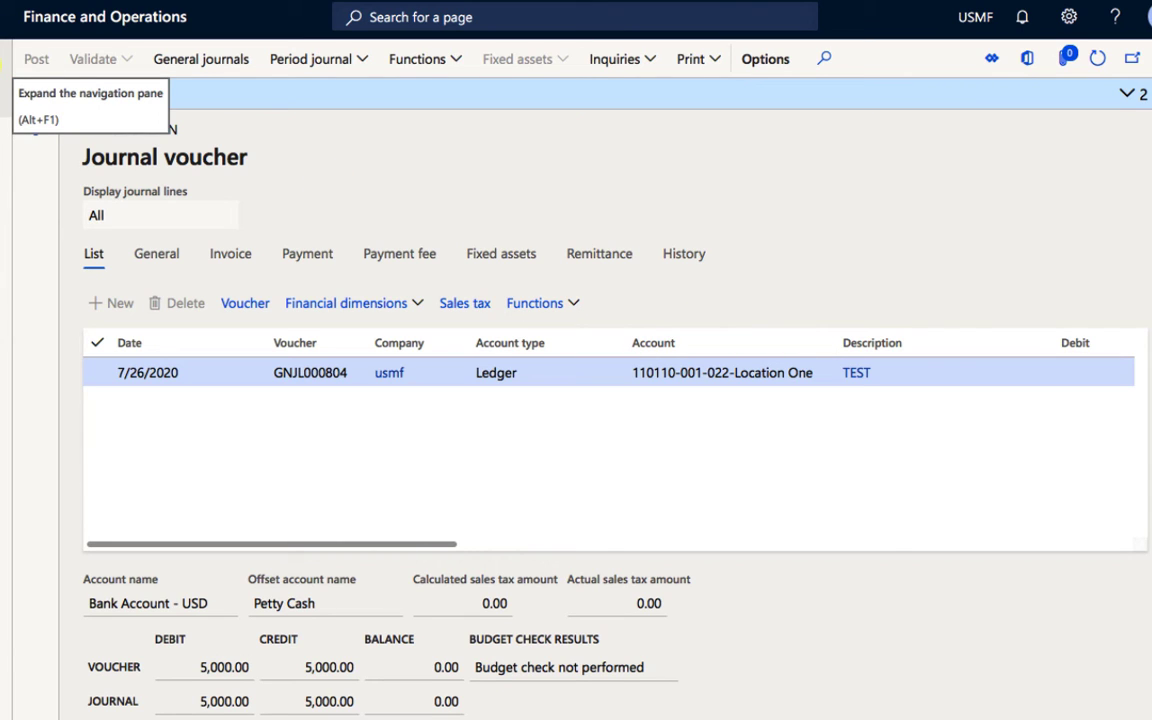
Step: Open the financial dimensions in the General ledger module
click(3, 62)
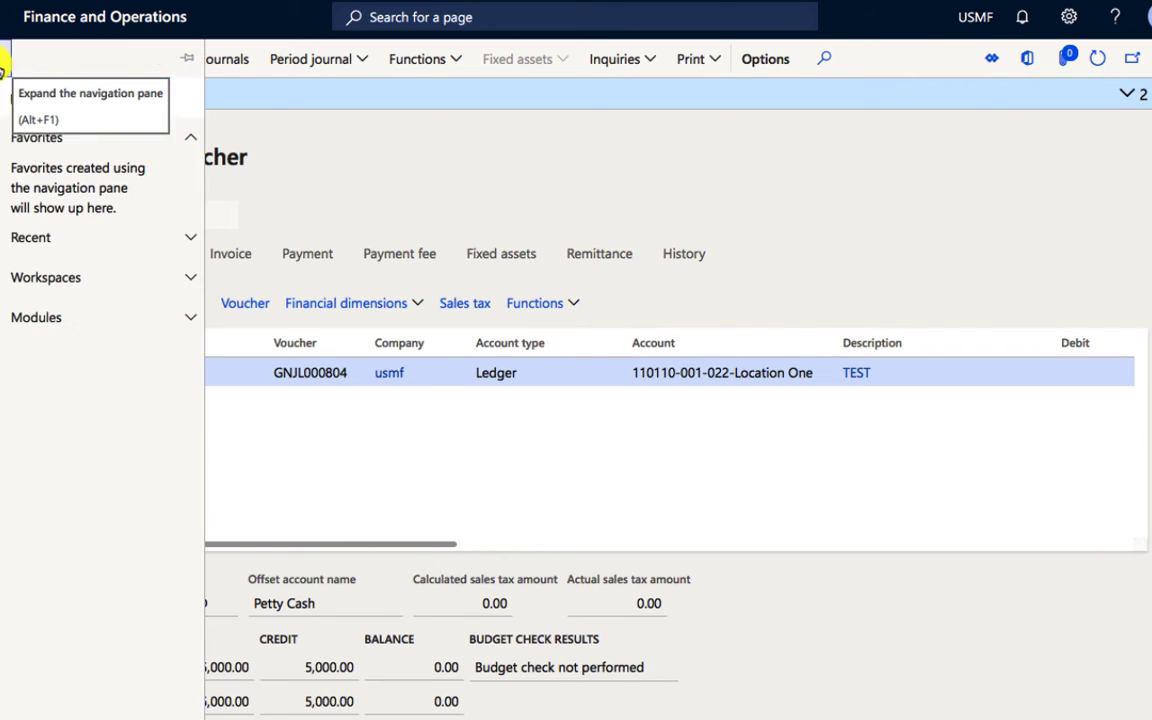
click(72, 318)
scroll(73, 332, down, 6)
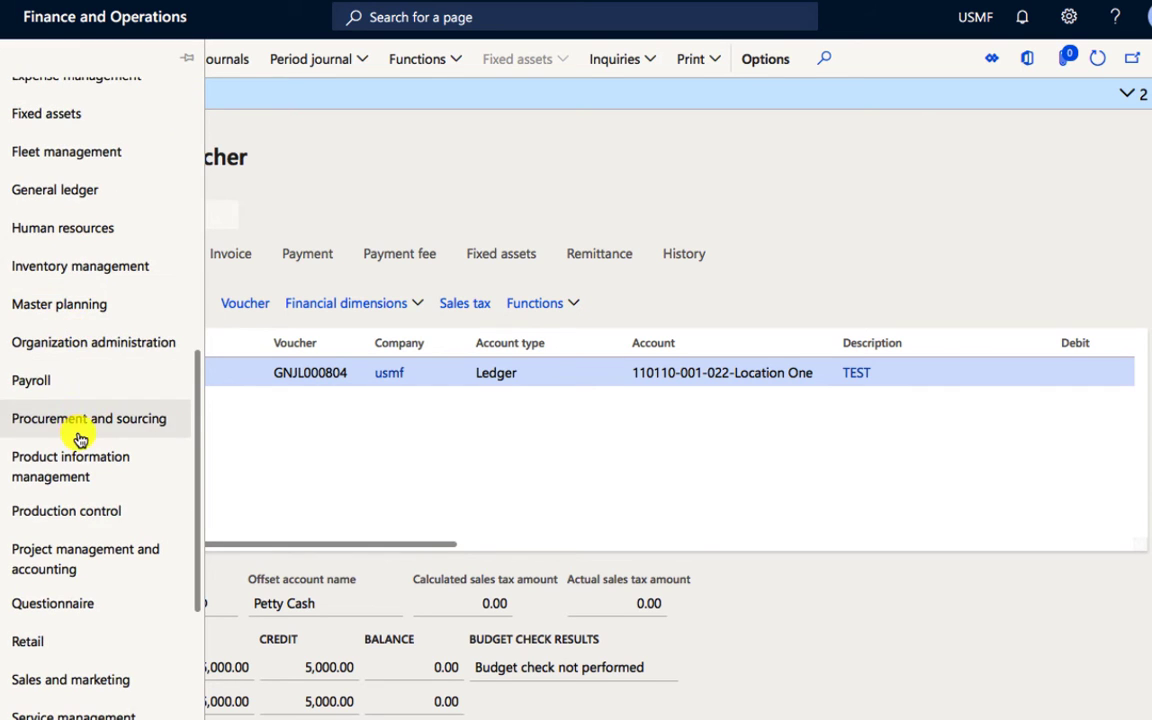
scroll(79, 470, down, 3)
scroll(88, 405, up, 5)
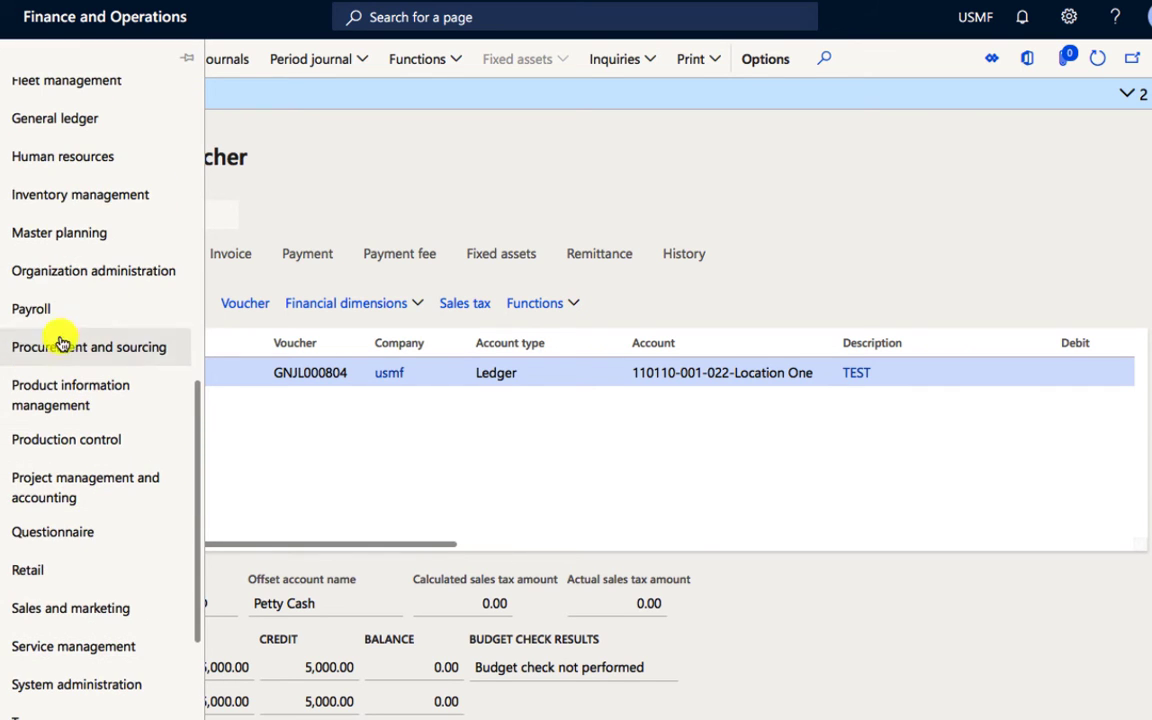
click(72, 118)
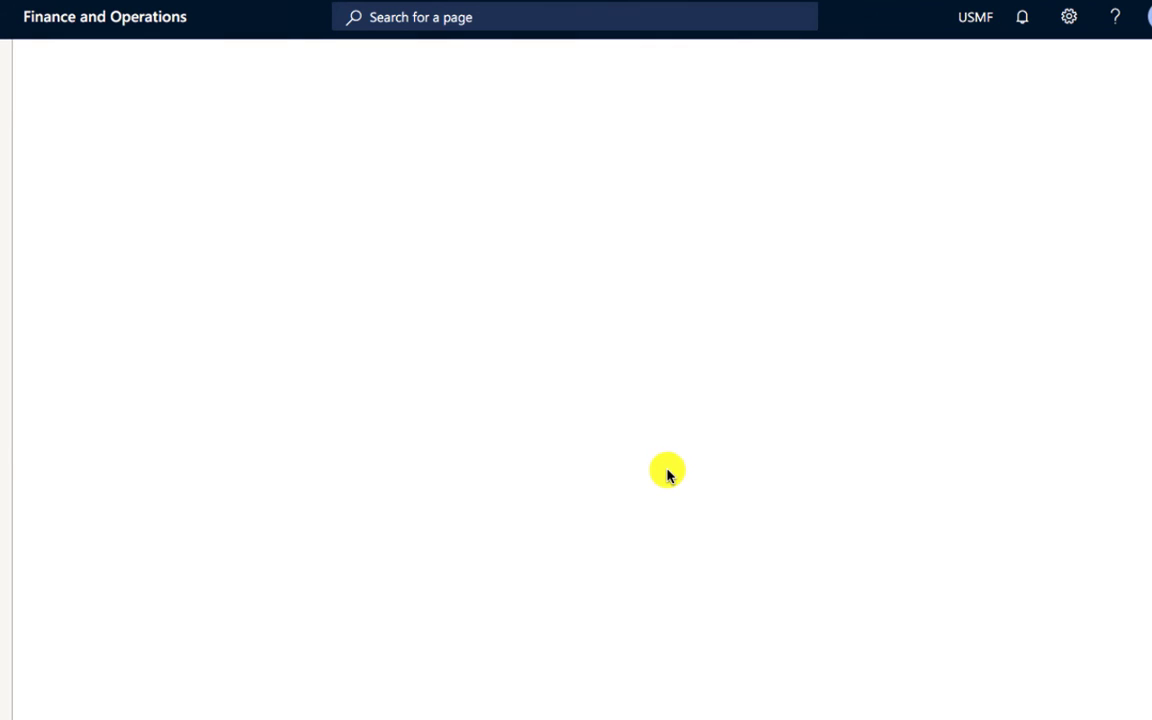
Step: Try to delete the custom Depot financial dimension
scroll(145, 537, down, 6)
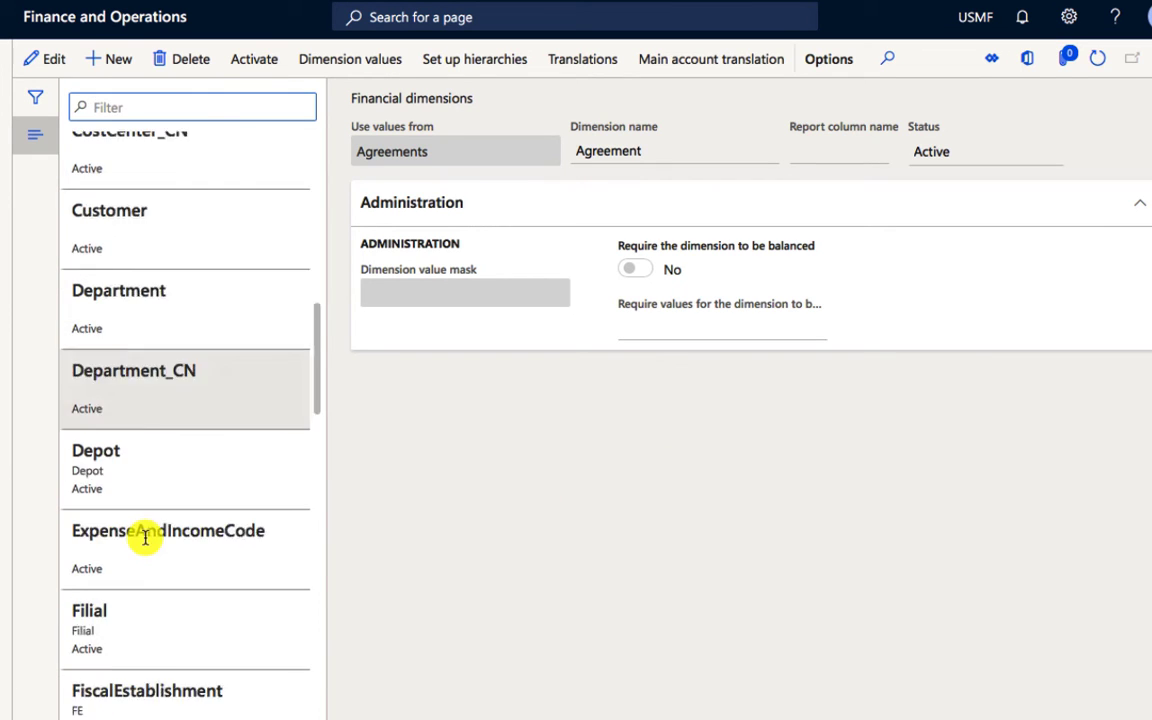
scroll(145, 537, down, 2)
scroll(144, 537, up, 2)
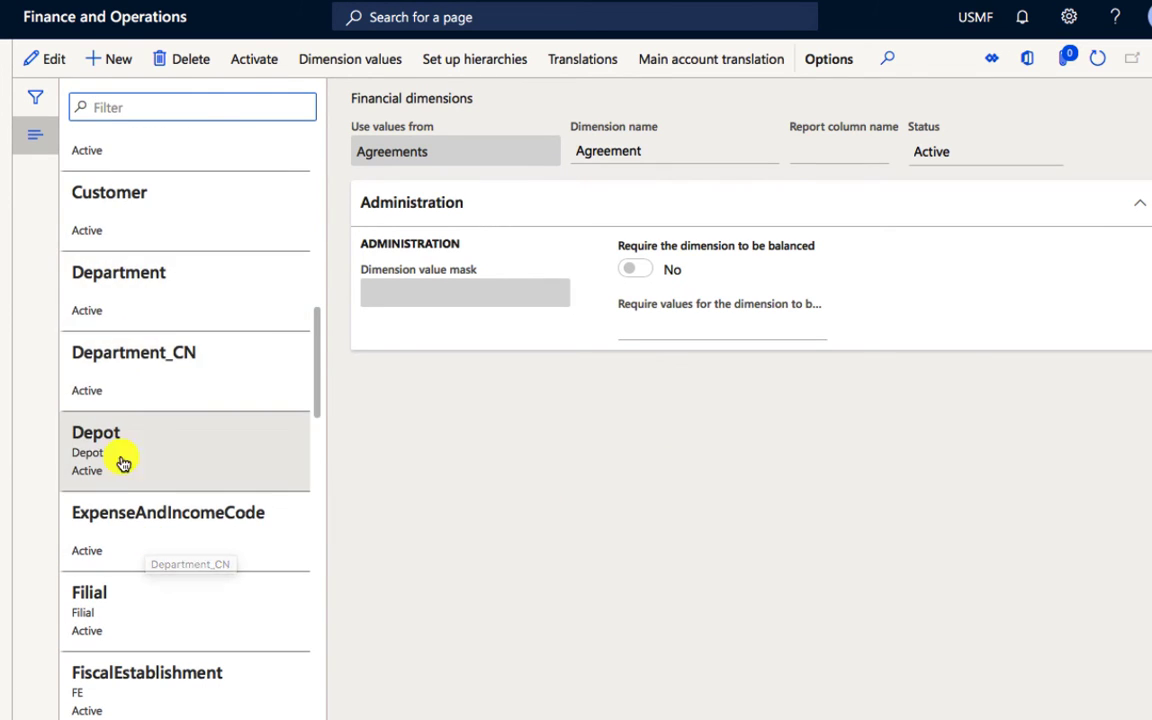
click(182, 460)
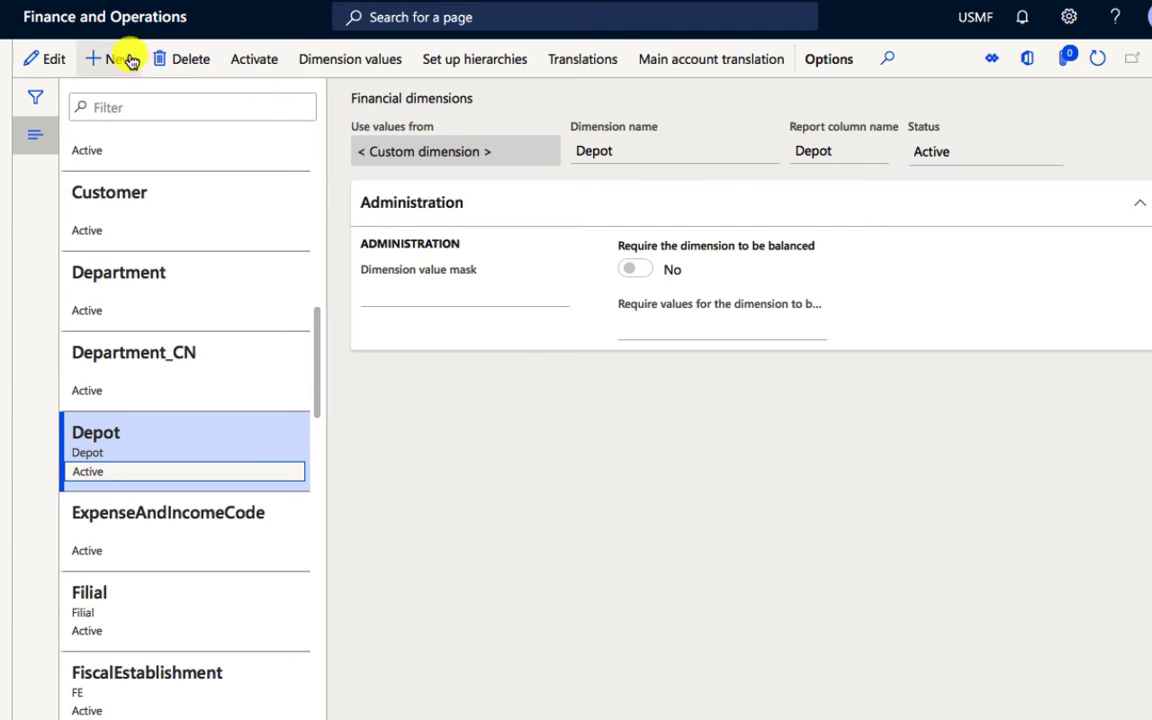
click(180, 59)
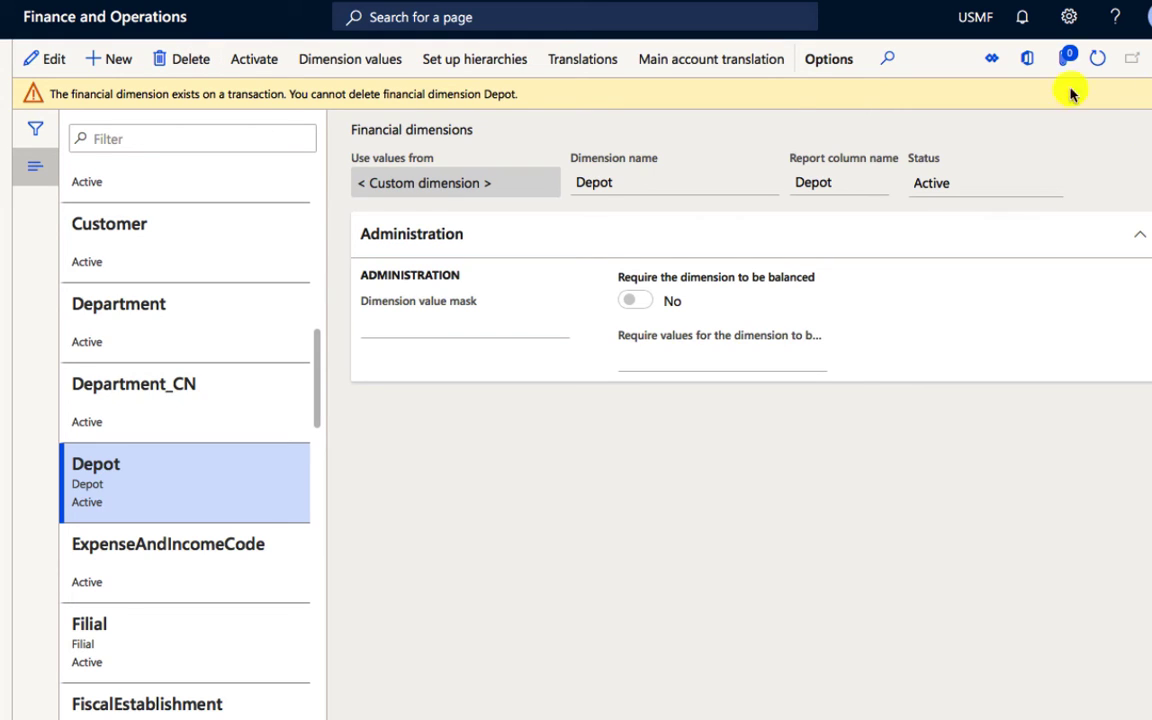
Step: Open the financial dimension sets in the General ledger module
click(2, 62)
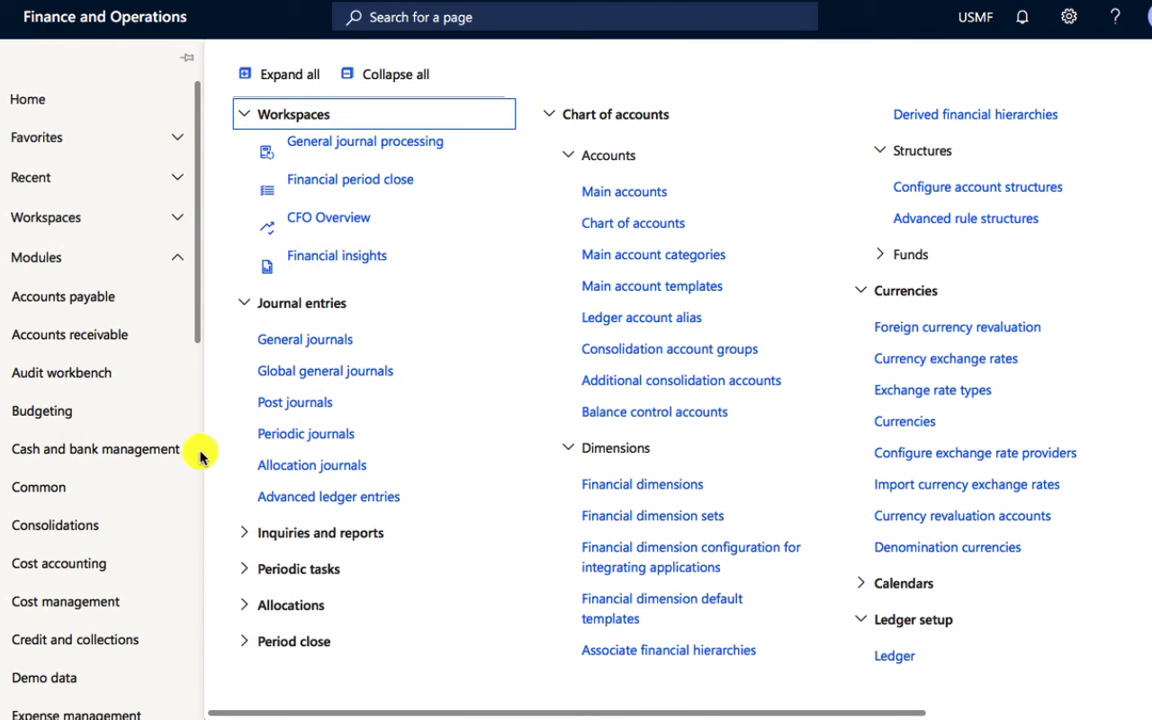
scroll(138, 457, down, 3)
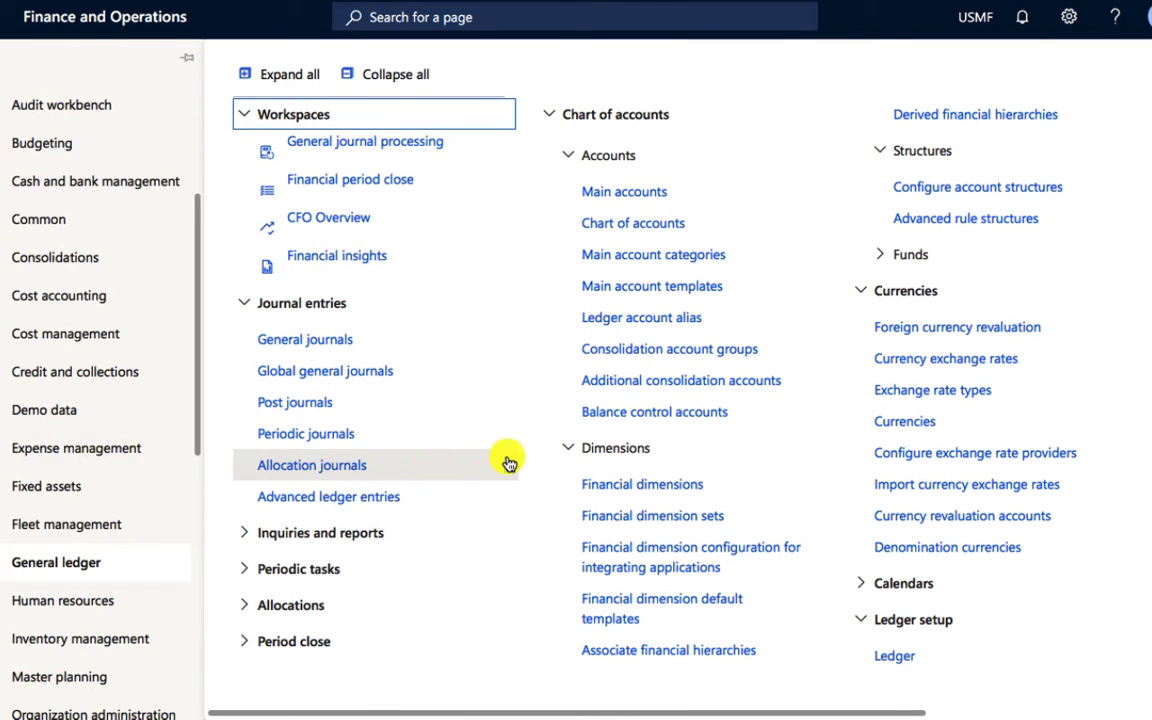
click(648, 516)
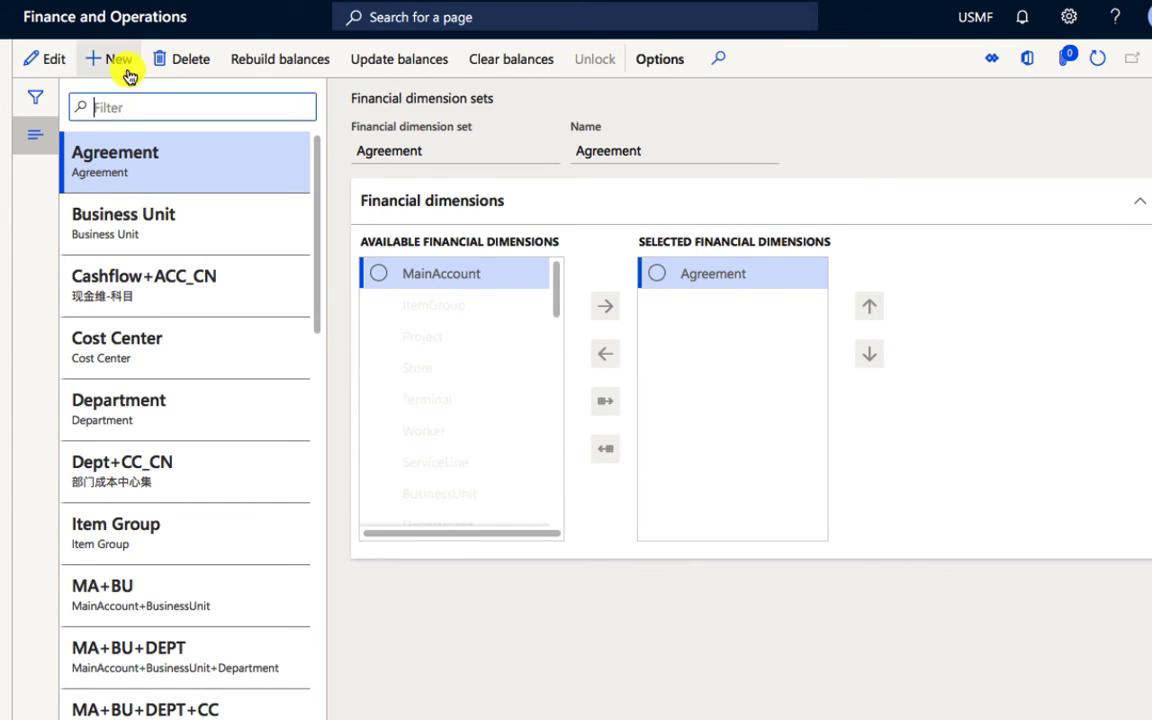
Step: Create a new financial dimension set with Market Report as both its set identifier and its name
click(204, 151)
key(alt+n)
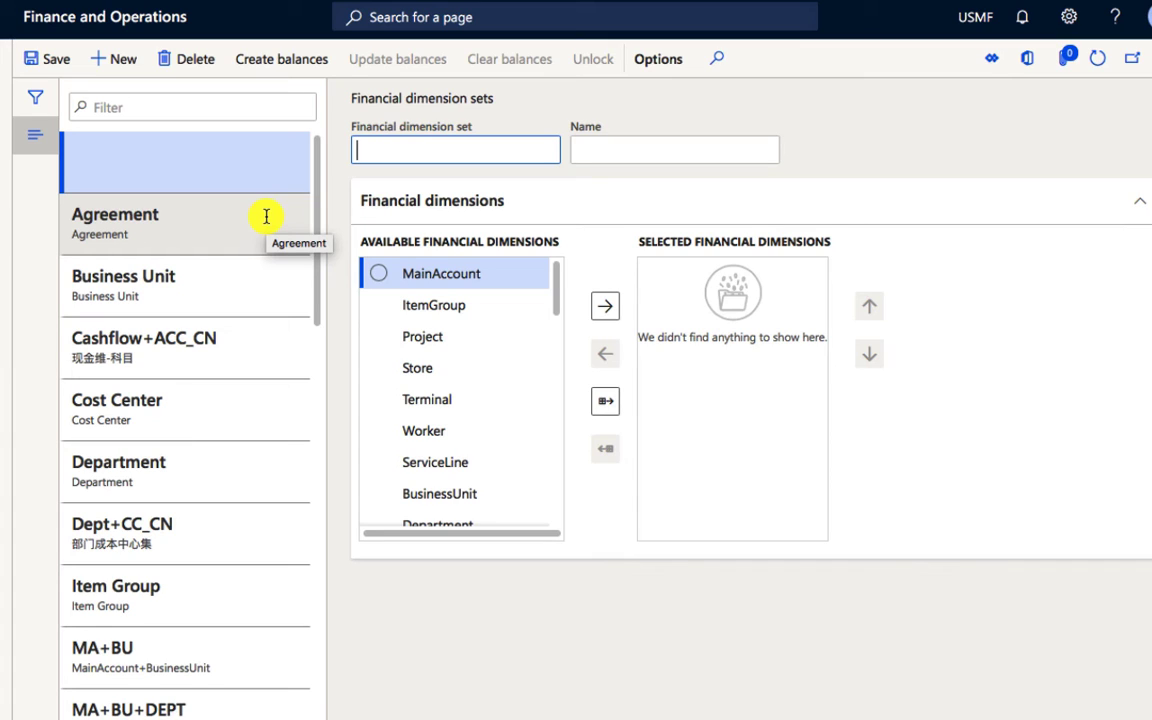
text(Market )
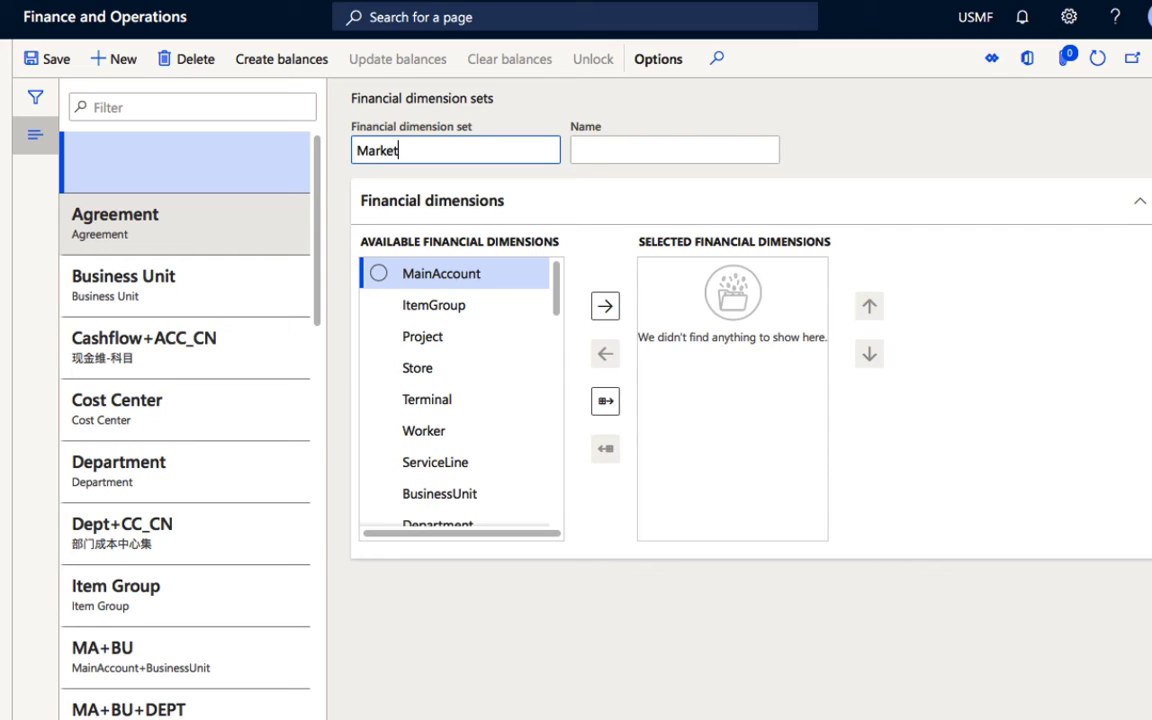
text(Report)
key(Tab)
text(m)
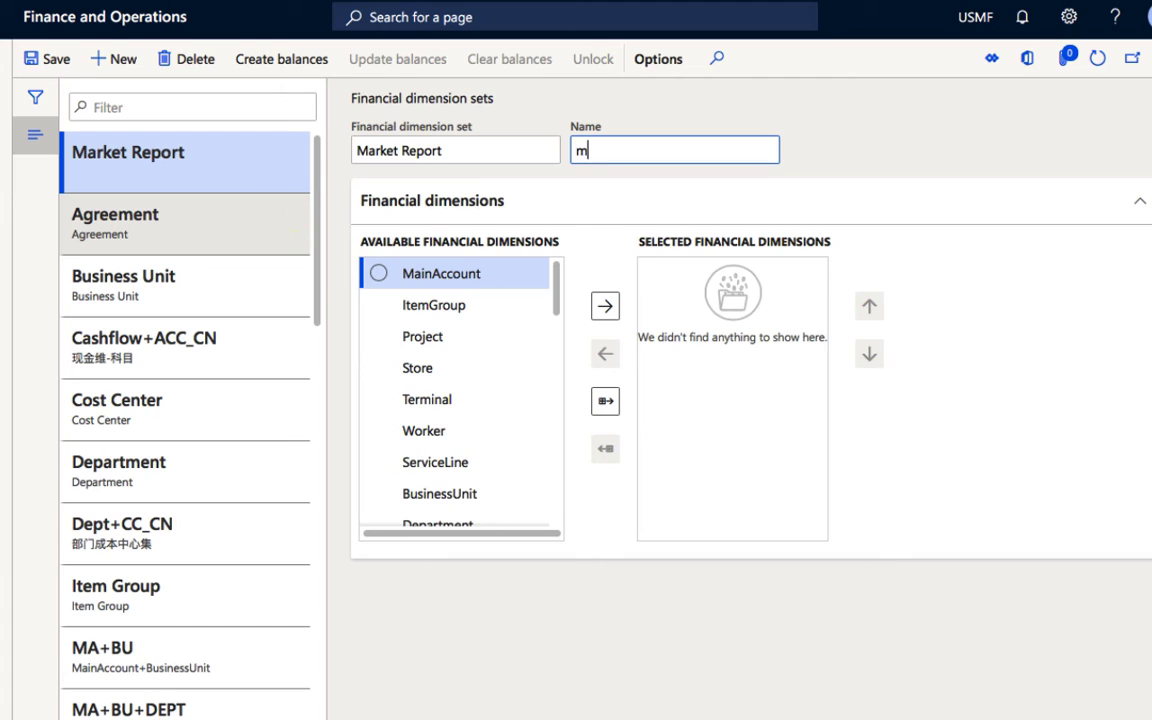
key(BackSpace)
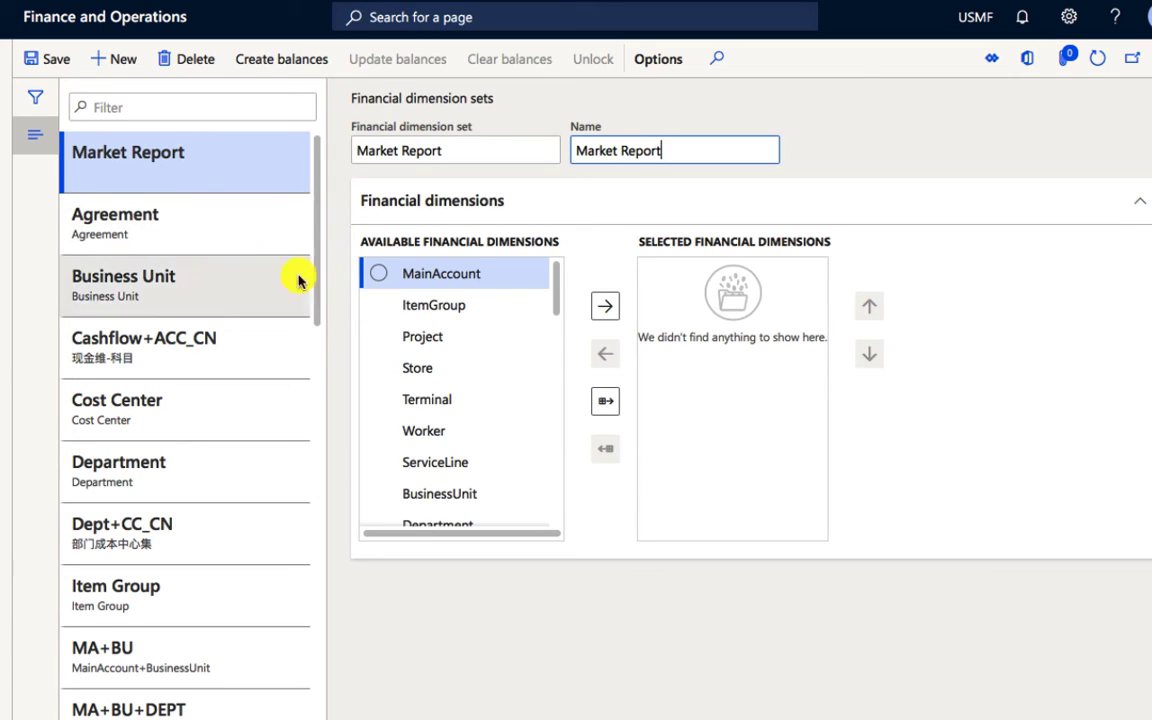
Step: Add Depot from the available financial dimensions to the Market Report set
click(440, 280)
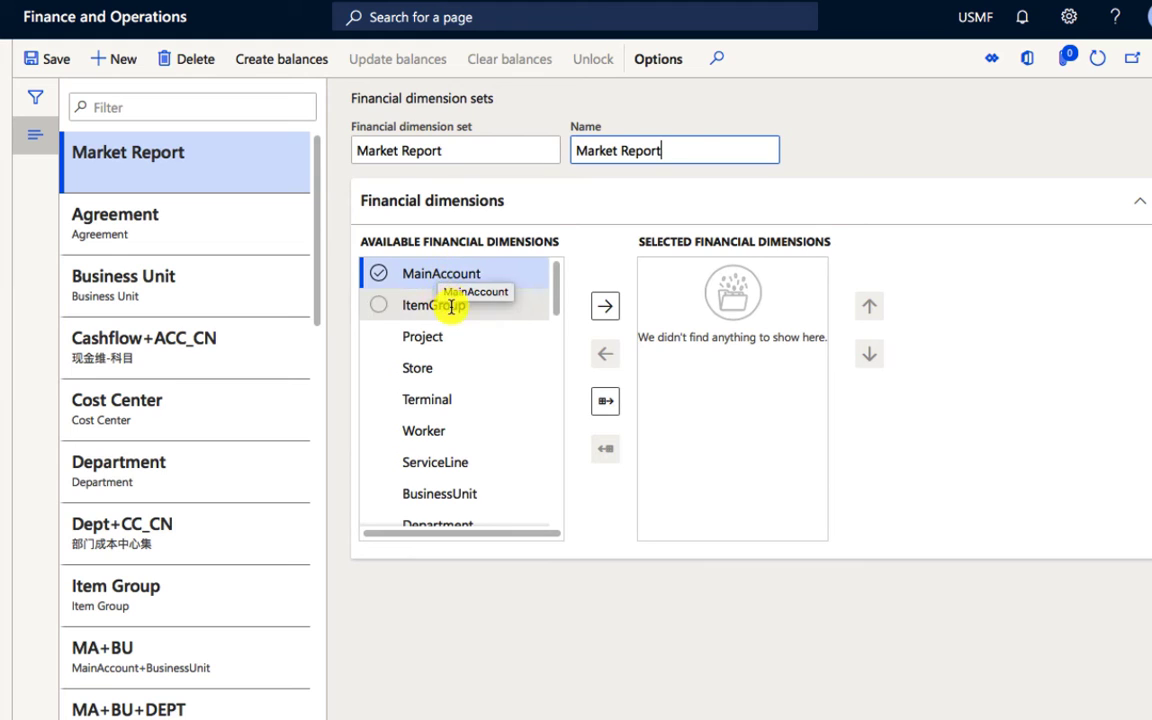
scroll(450, 307, down, 10)
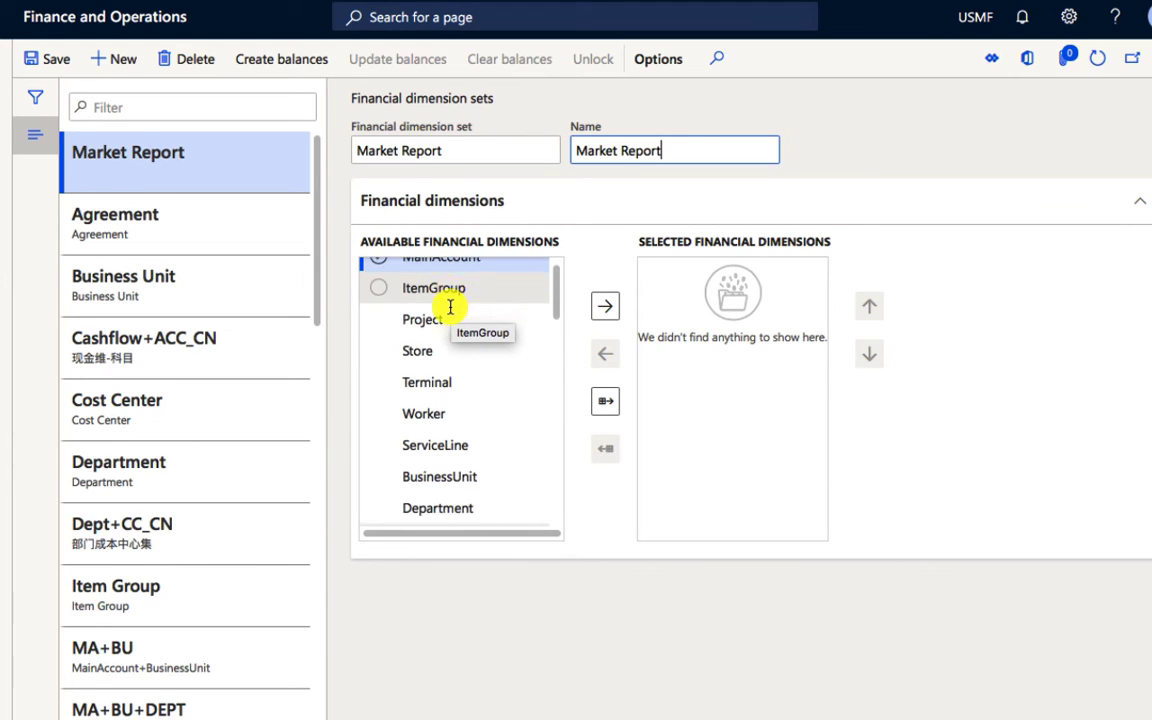
scroll(451, 325, down, 4)
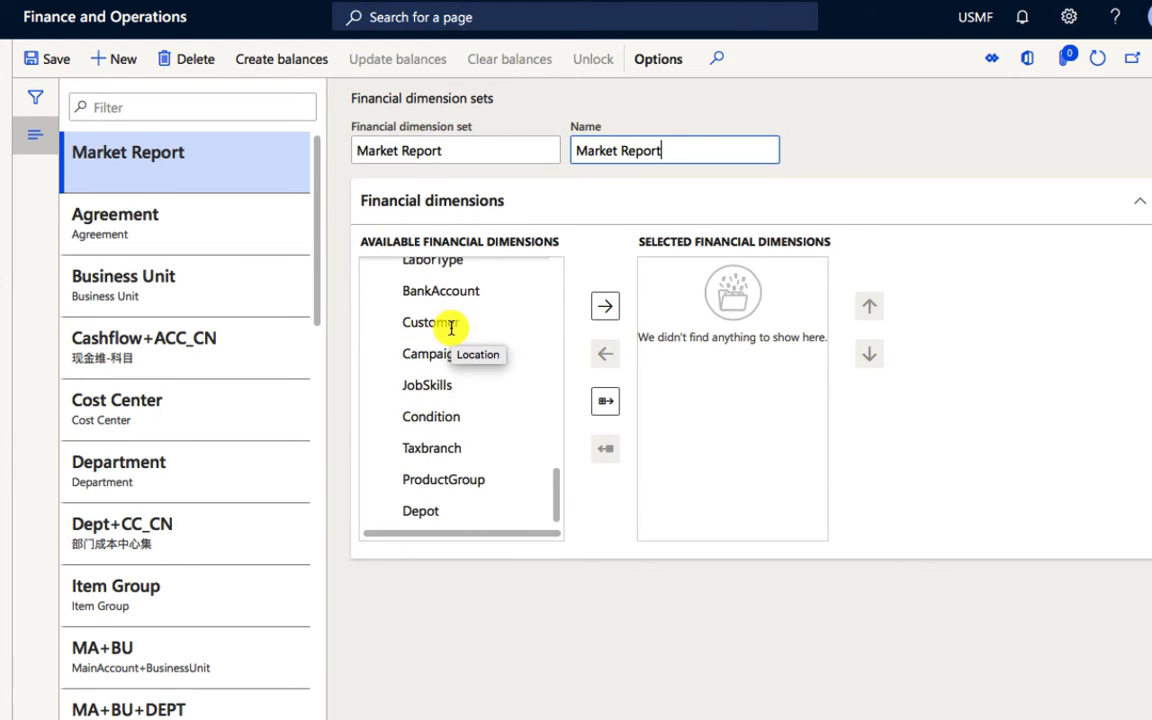
click(378, 511)
click(605, 310)
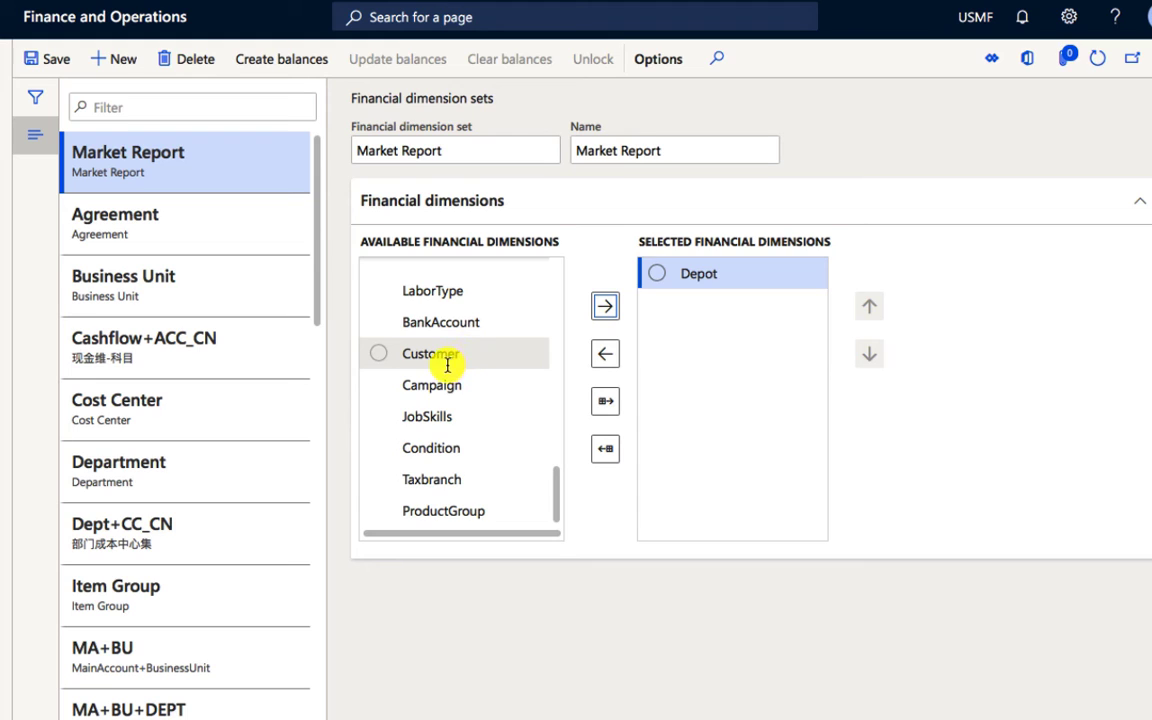
Step: Add MainAccount, BusinessUnit and Department to the selected financial dimensions of the Market Report set
scroll(447, 365, up, 5)
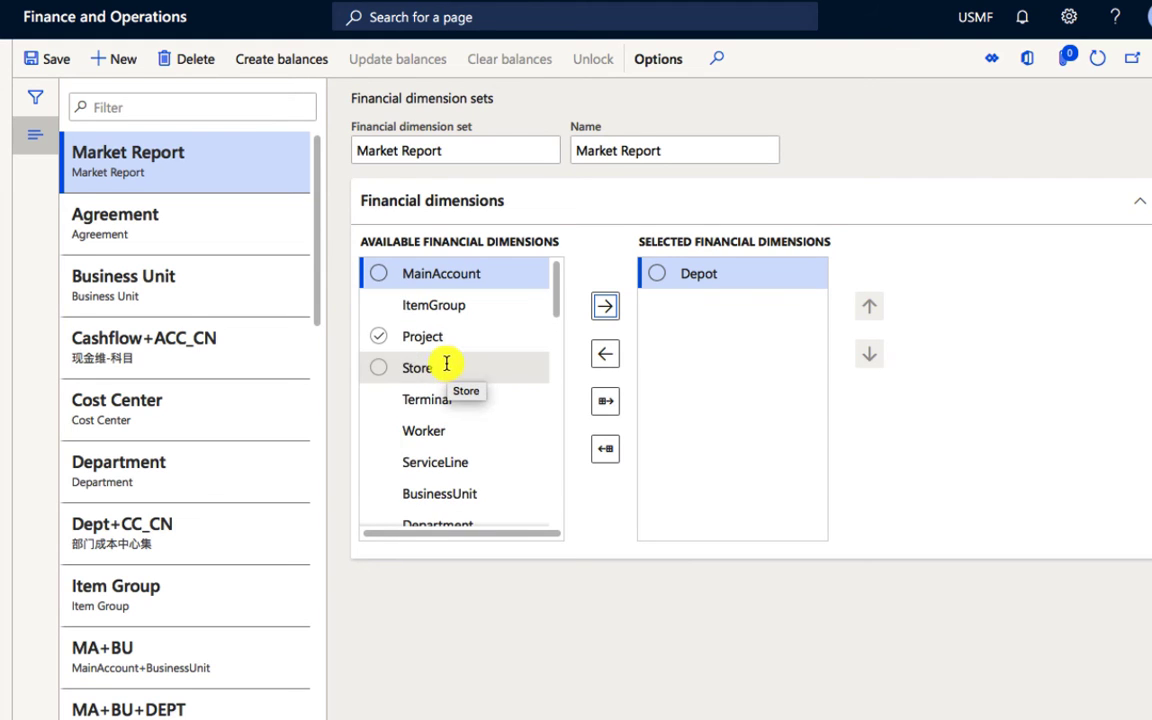
click(380, 279)
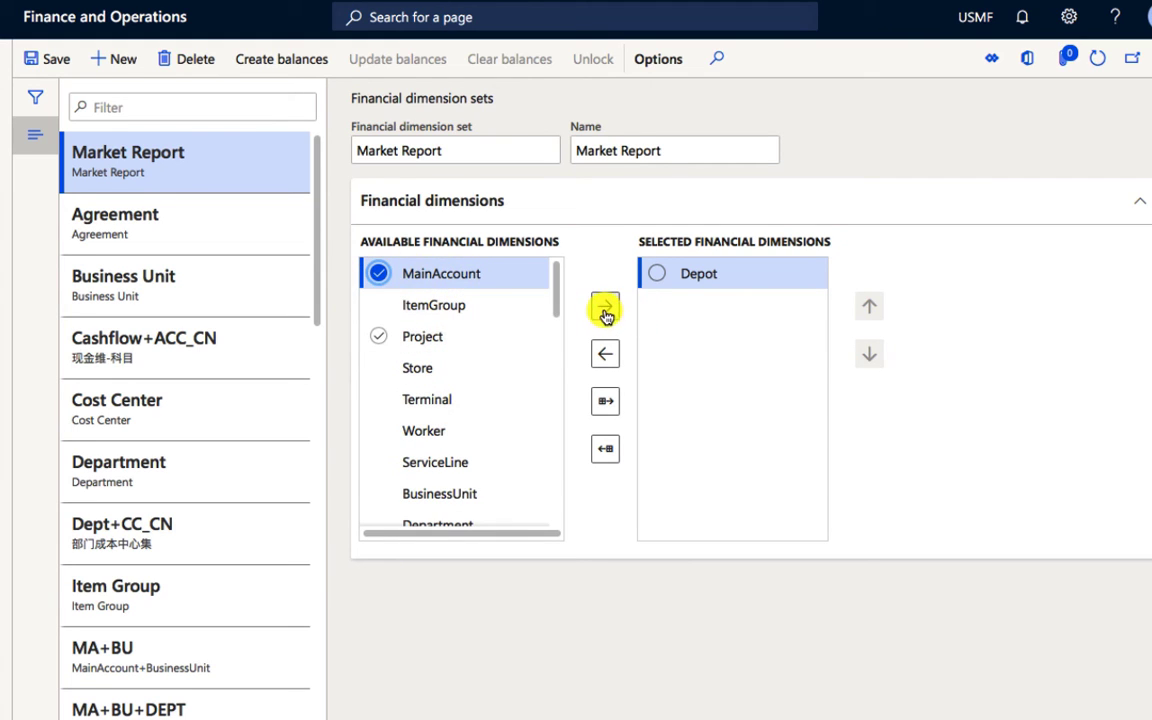
click(606, 308)
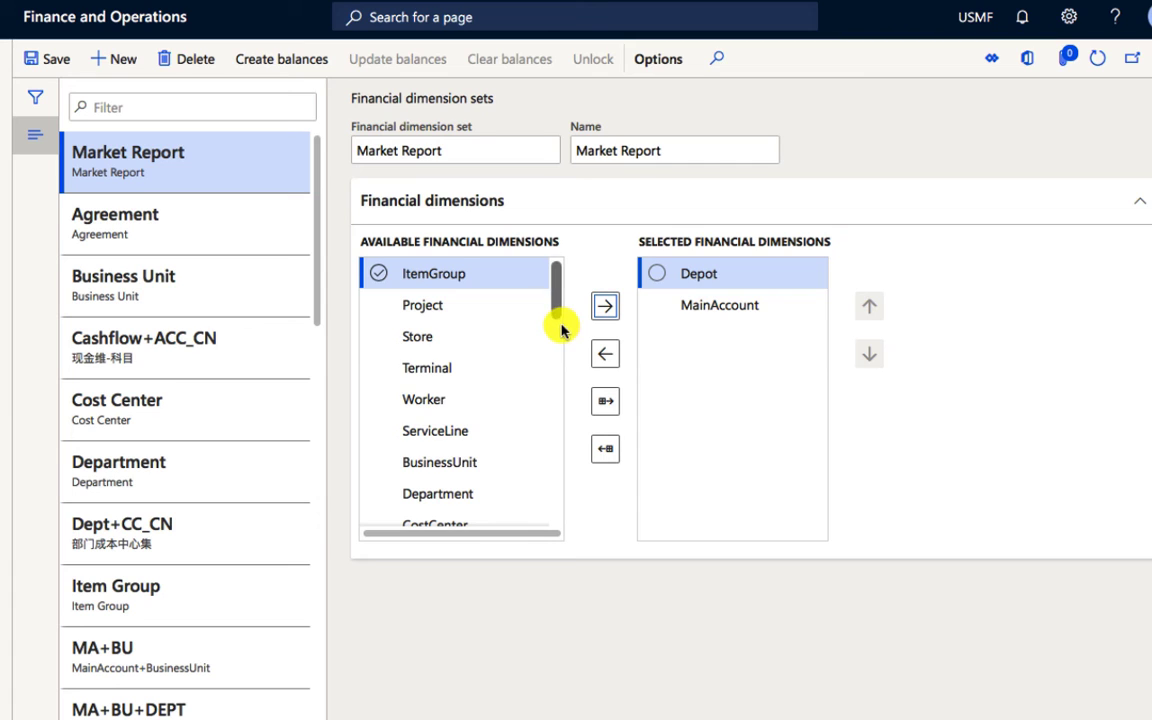
scroll(470, 378, down, 3)
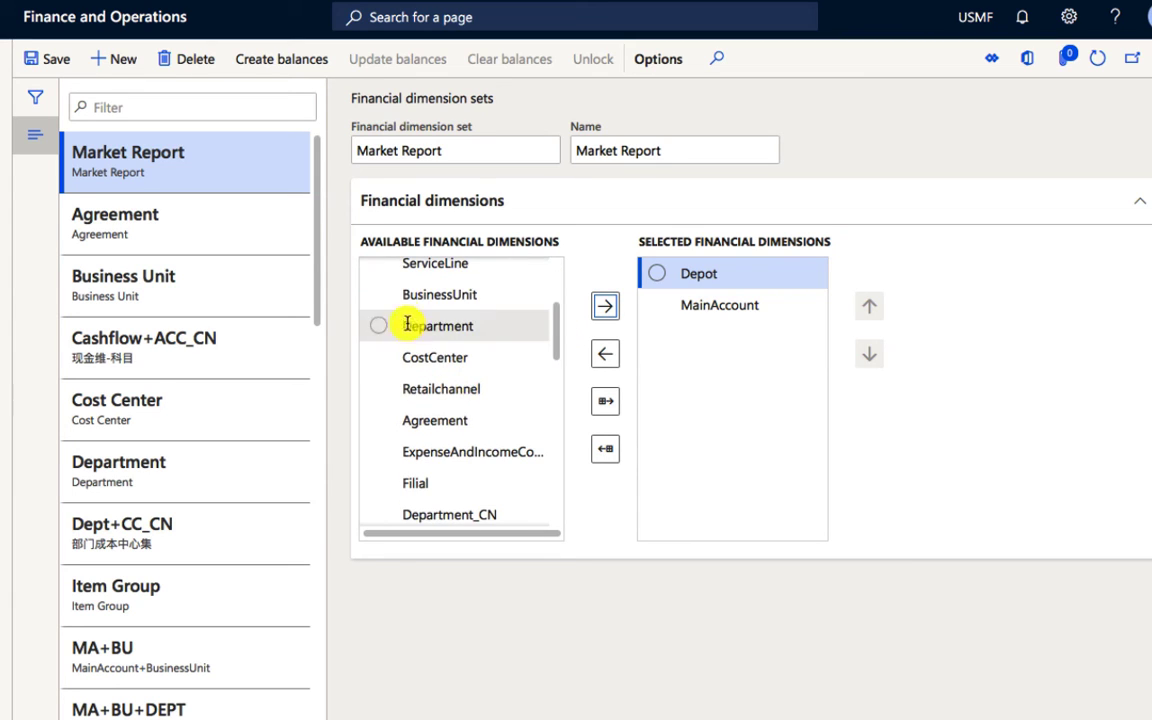
click(379, 296)
click(380, 325)
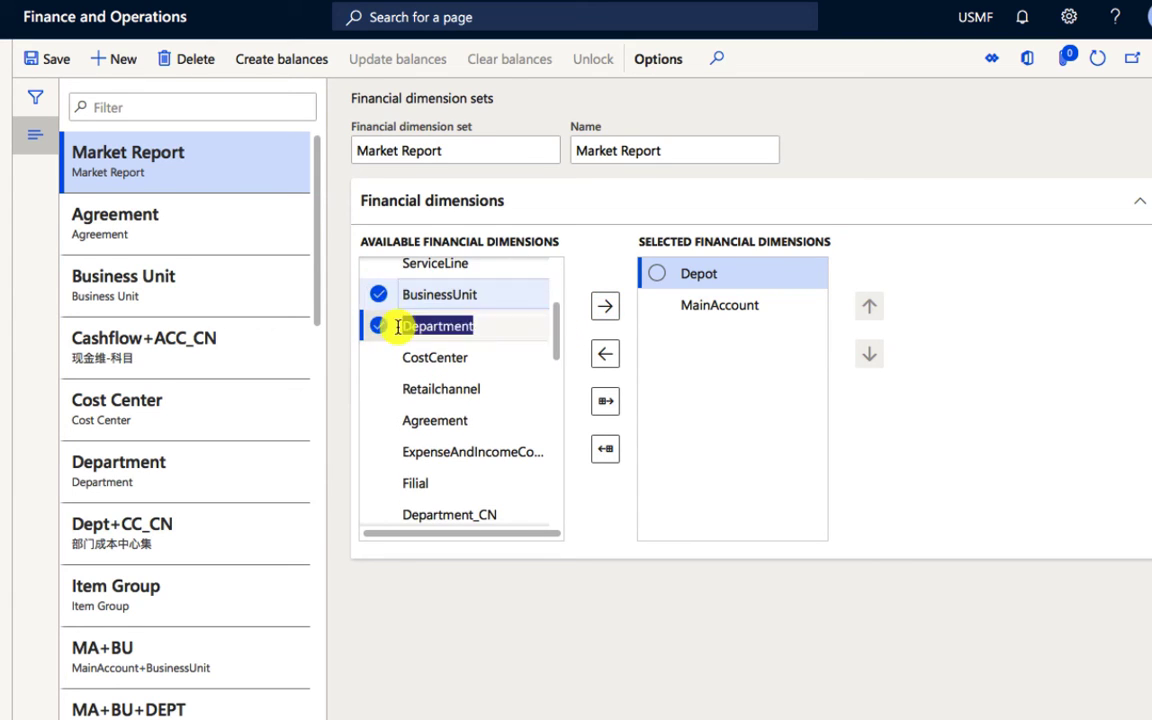
click(608, 310)
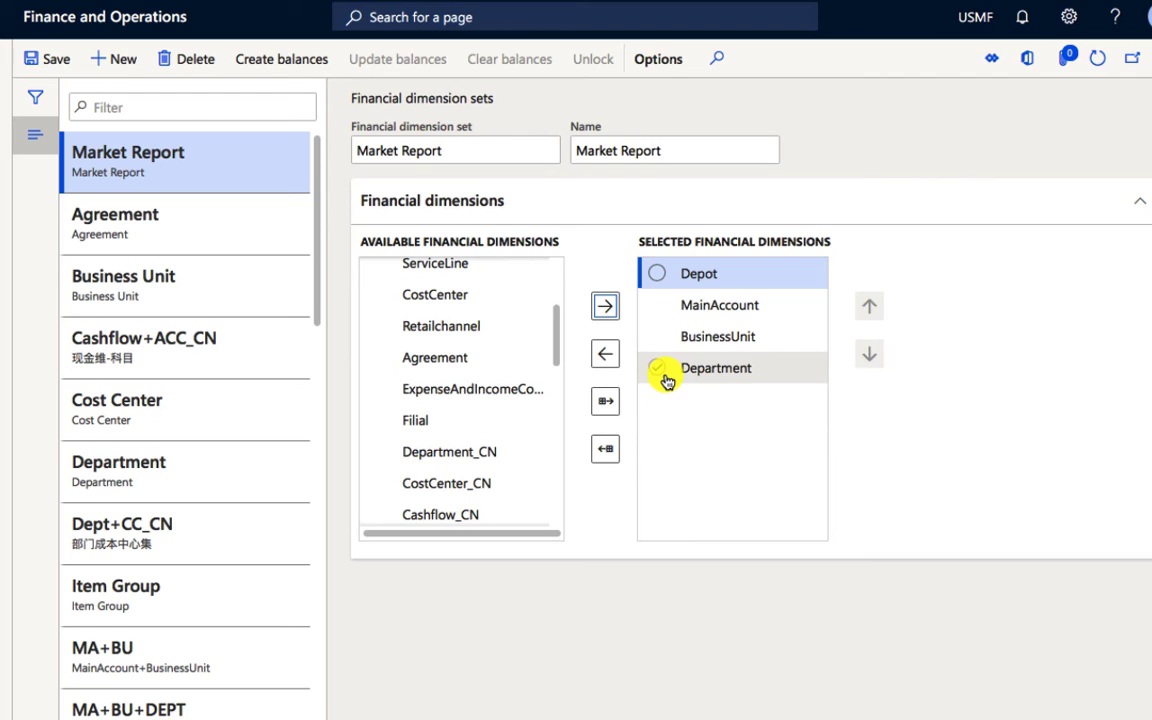
Step: Move MainAccount to first place among the selected dimensions and try to move BusinessUnit up
click(660, 310)
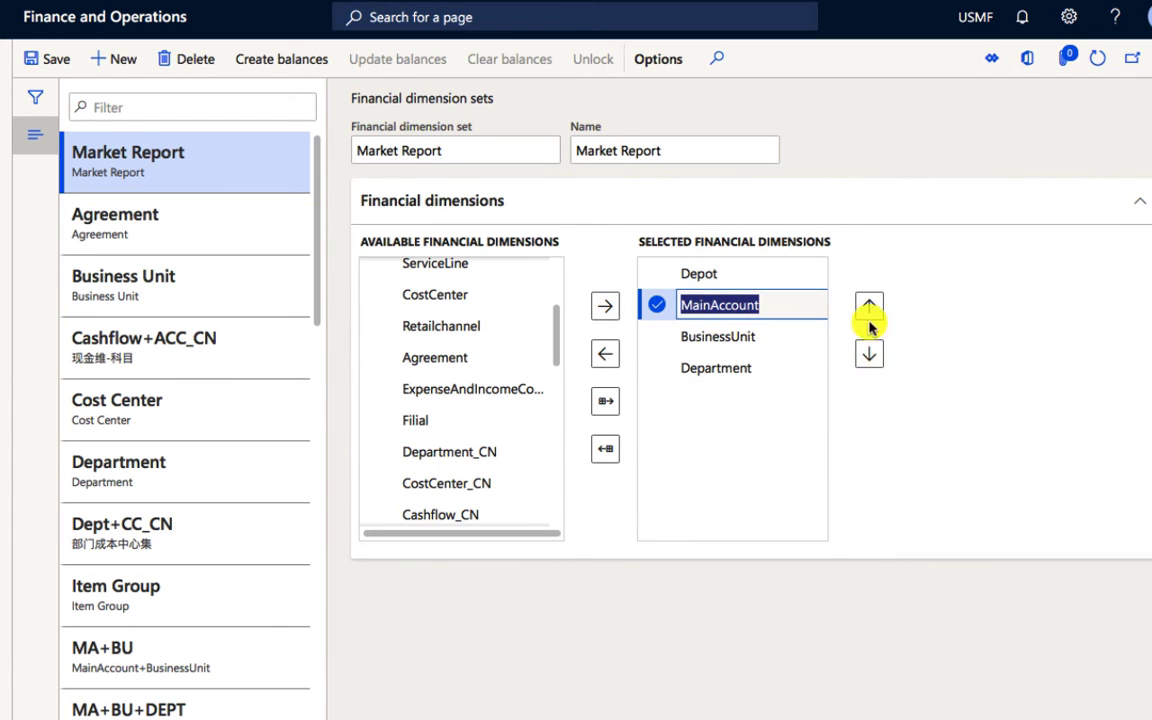
click(867, 306)
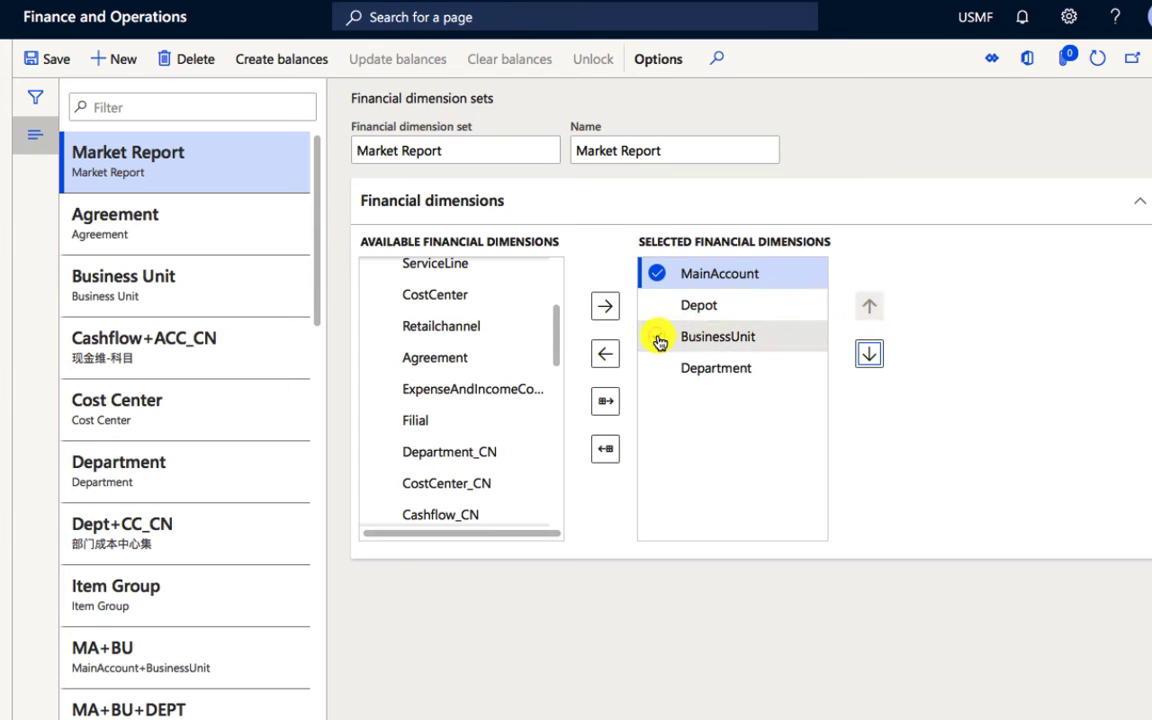
click(660, 339)
click(868, 314)
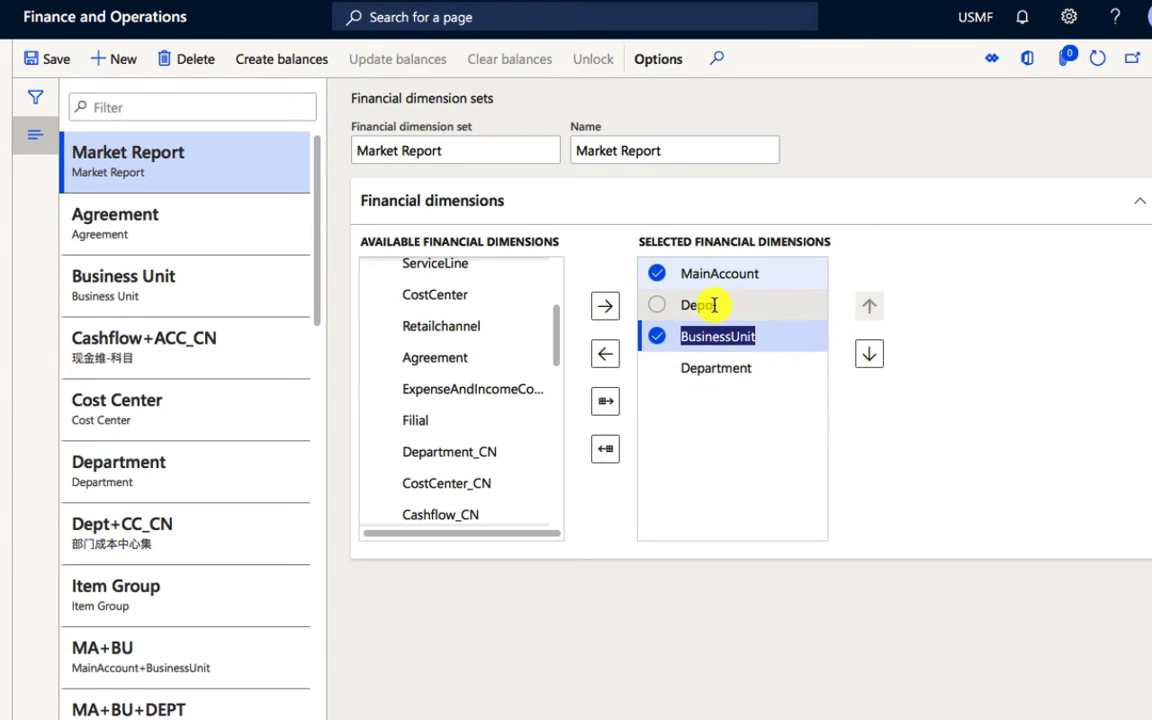
Step: Move only Depot to the end of the selected dimensions, after Department, and save the Market Report set
click(659, 307)
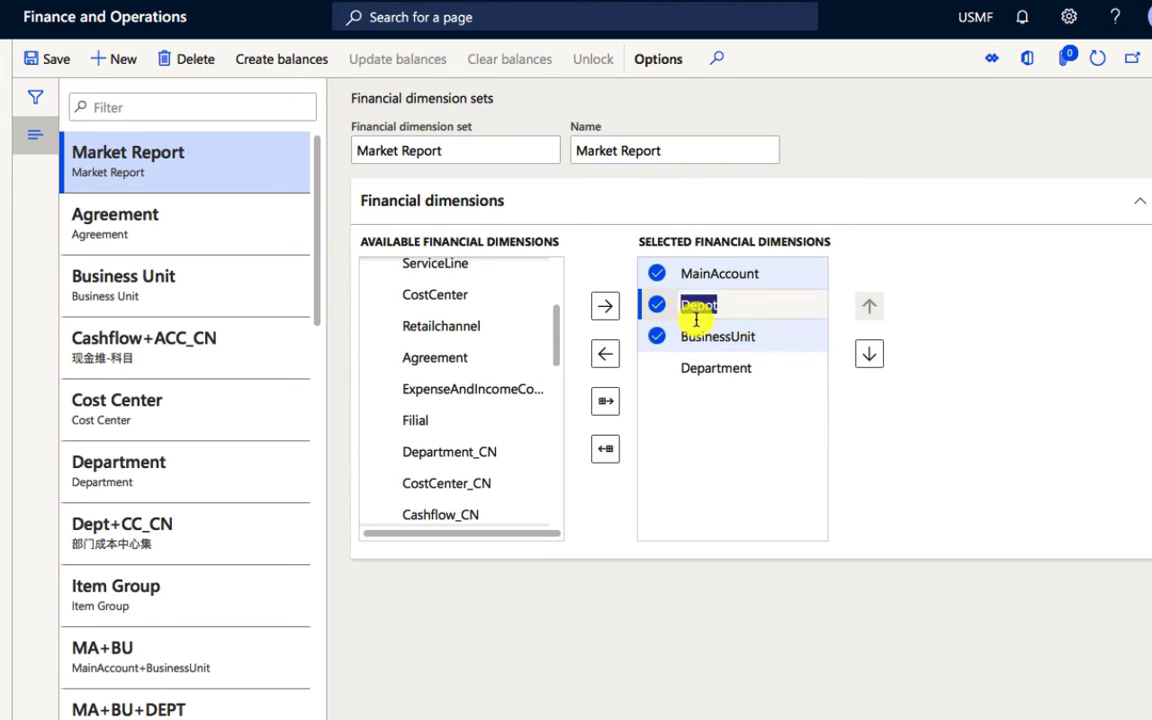
click(657, 274)
click(655, 306)
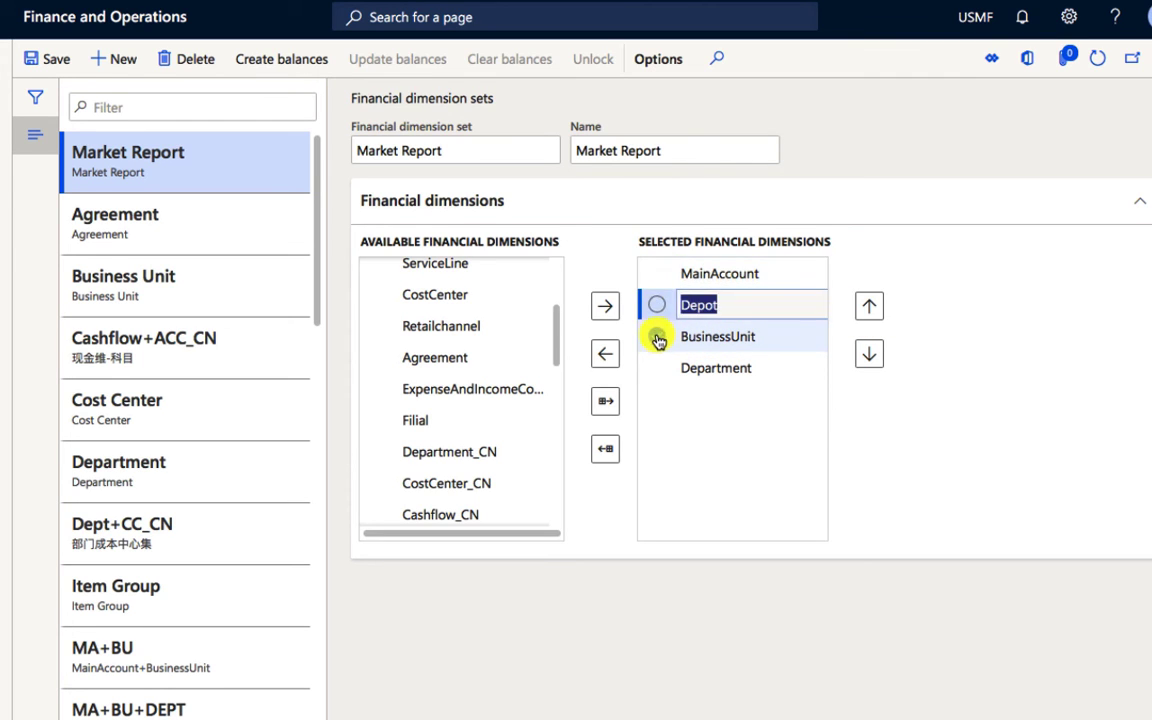
click(658, 335)
click(715, 308)
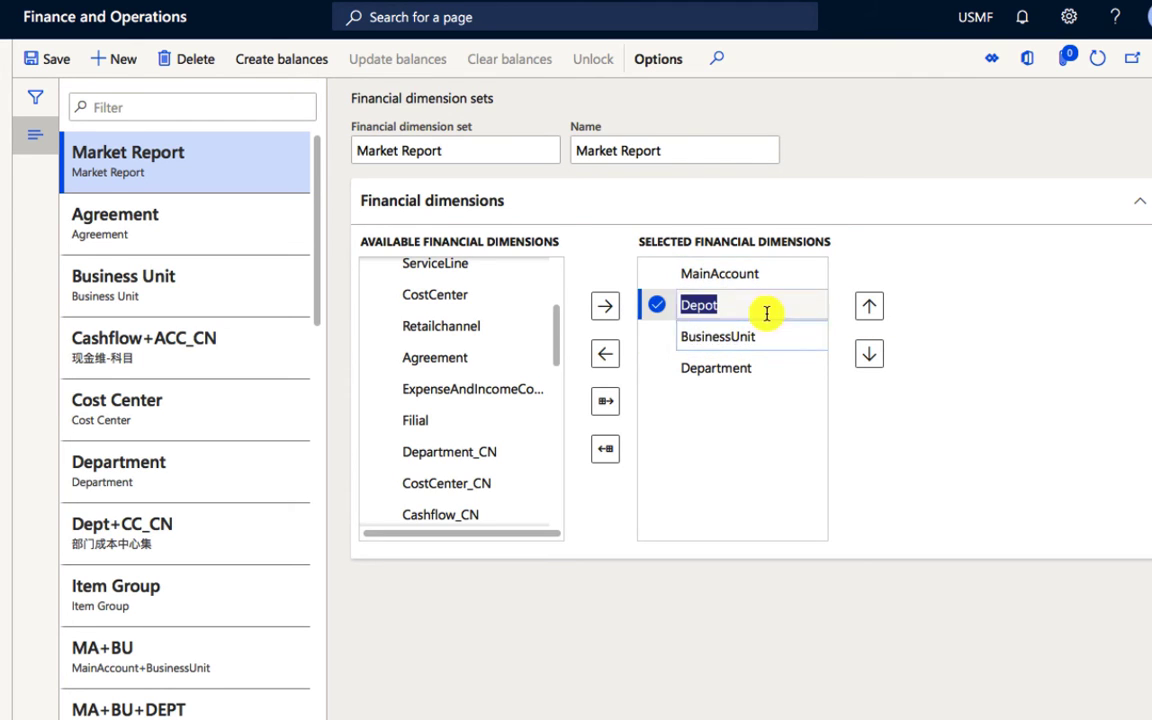
click(868, 357)
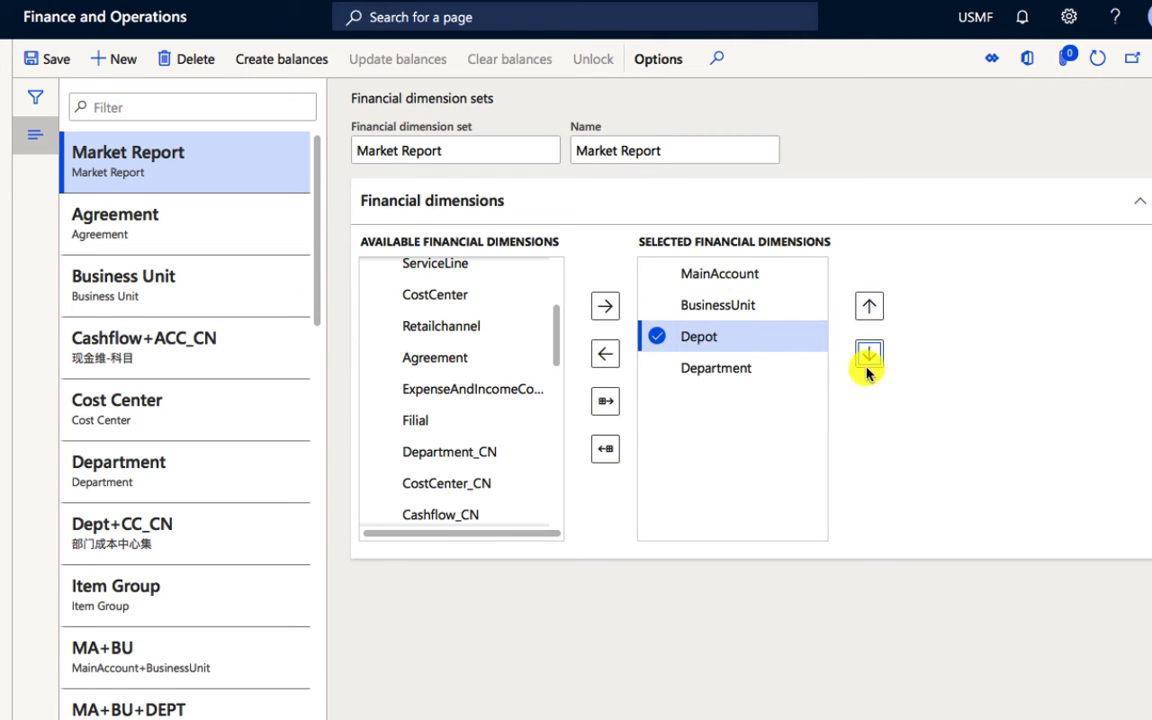
click(867, 360)
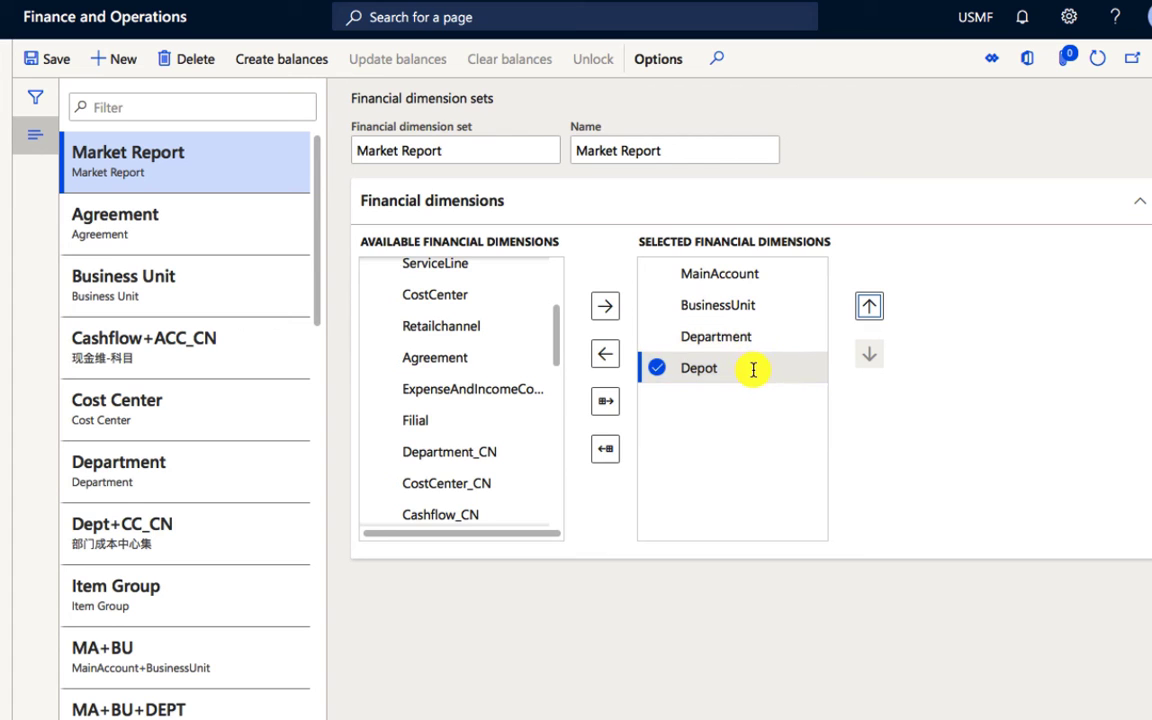
click(658, 366)
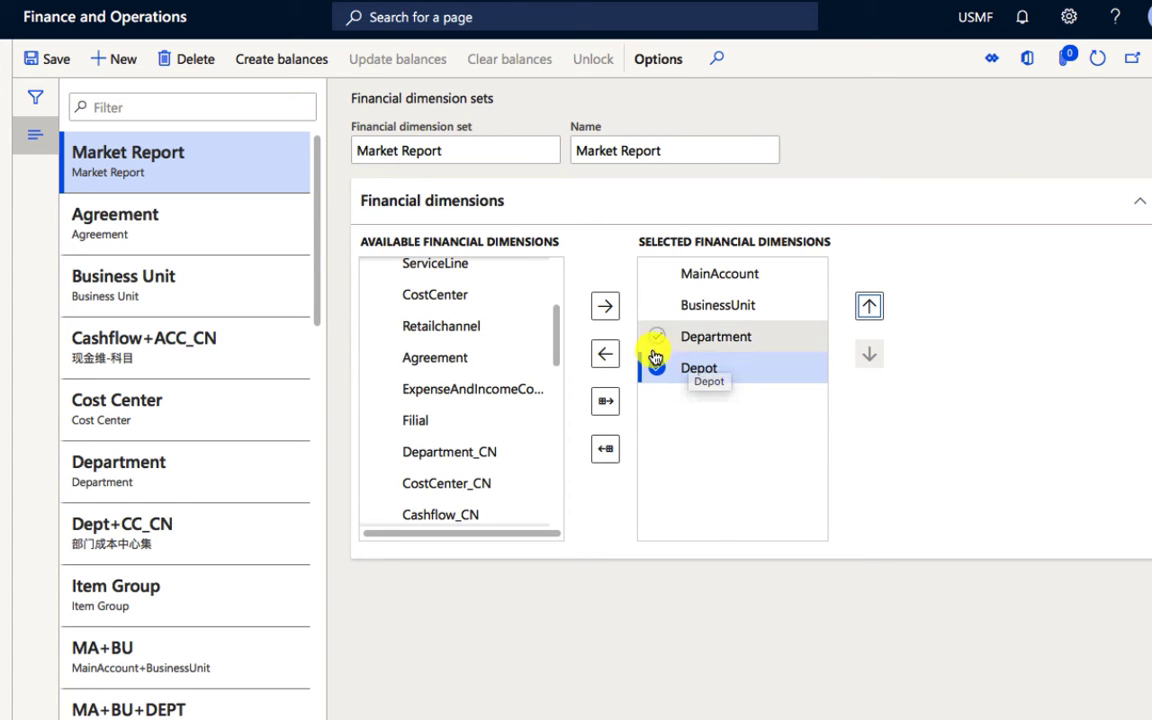
click(57, 60)
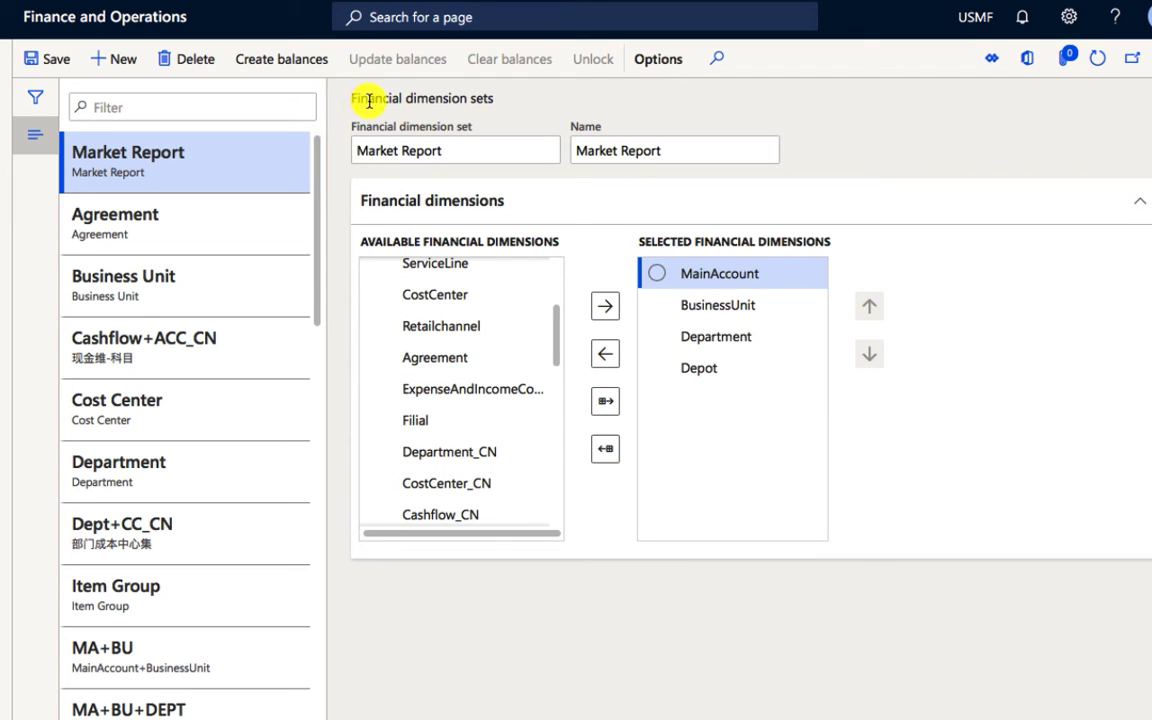
click(30, 62)
Step: Open the Trial balance inquiry in the General ledger module
click(2, 62)
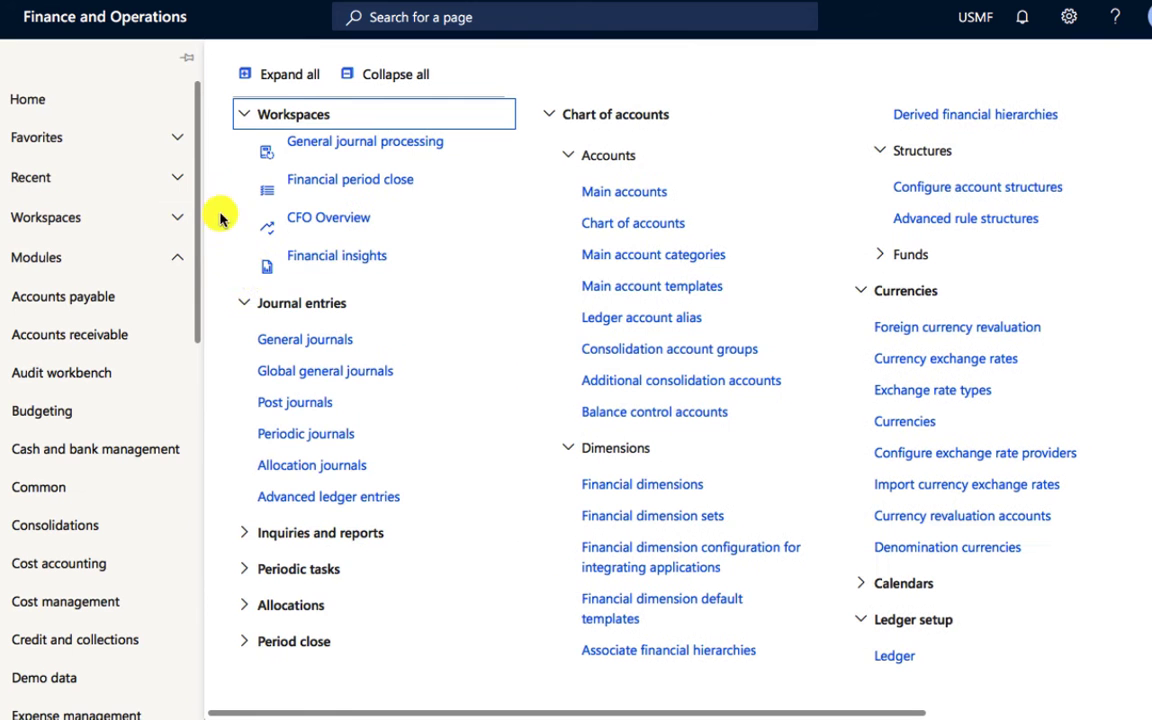
click(296, 532)
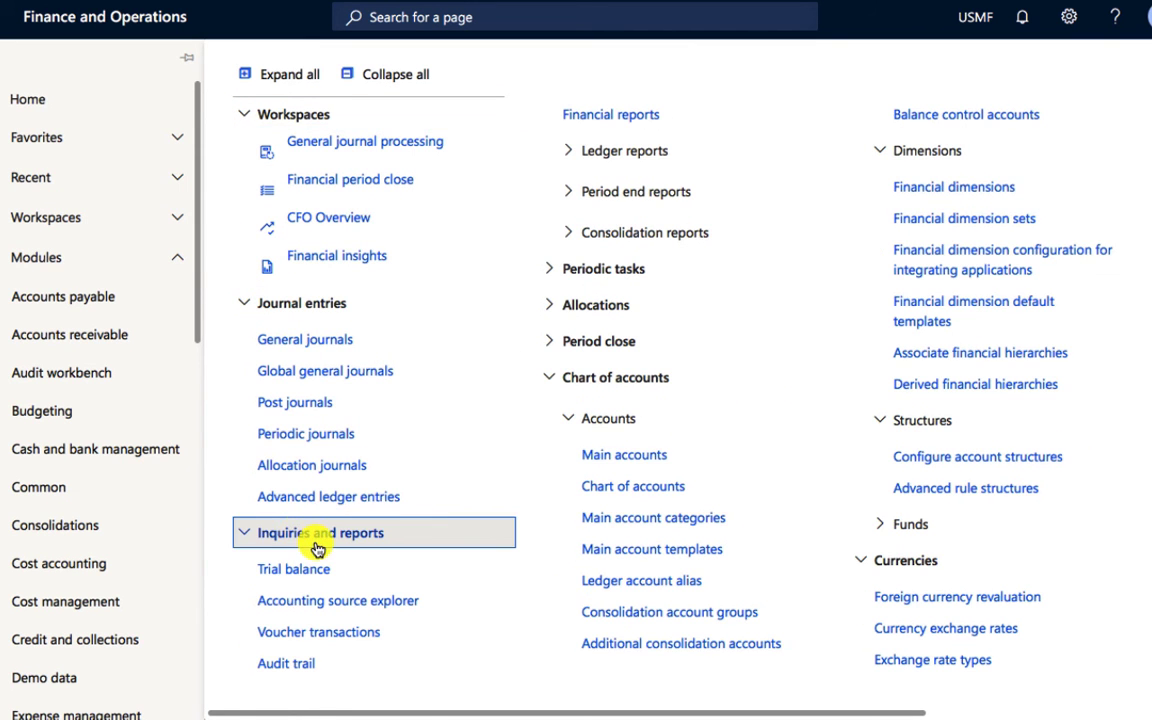
click(313, 572)
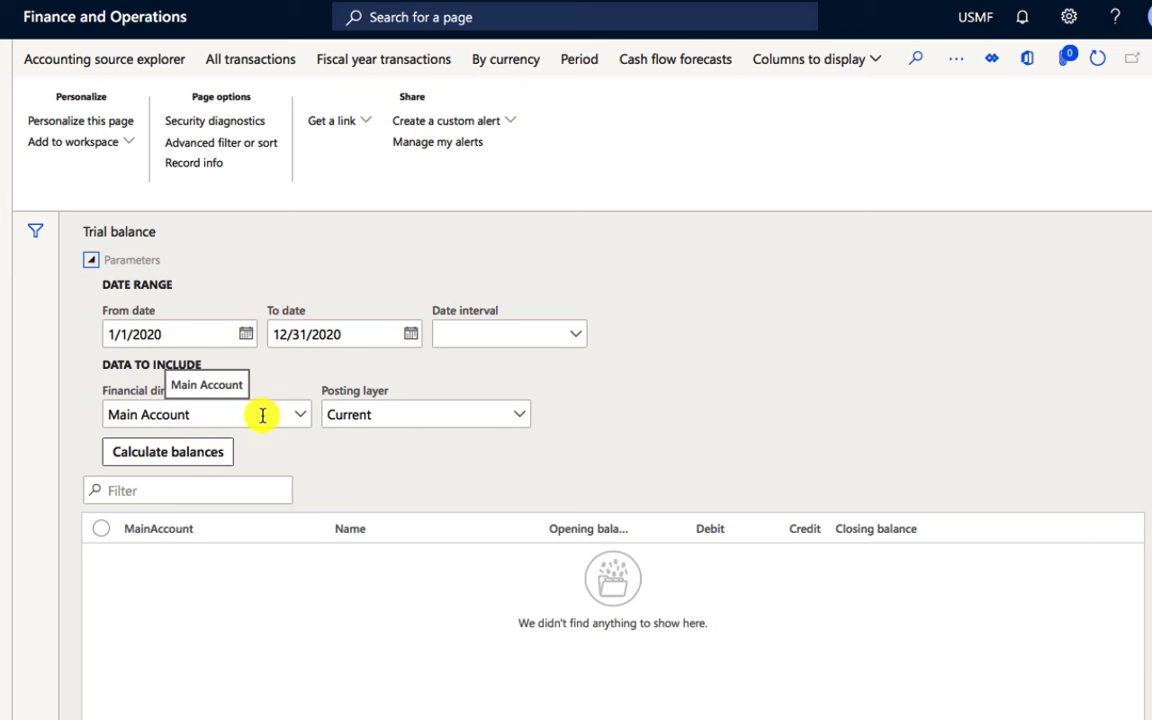
Step: Look through the trial balance's available financial dimension sets for Market Report
click(302, 420)
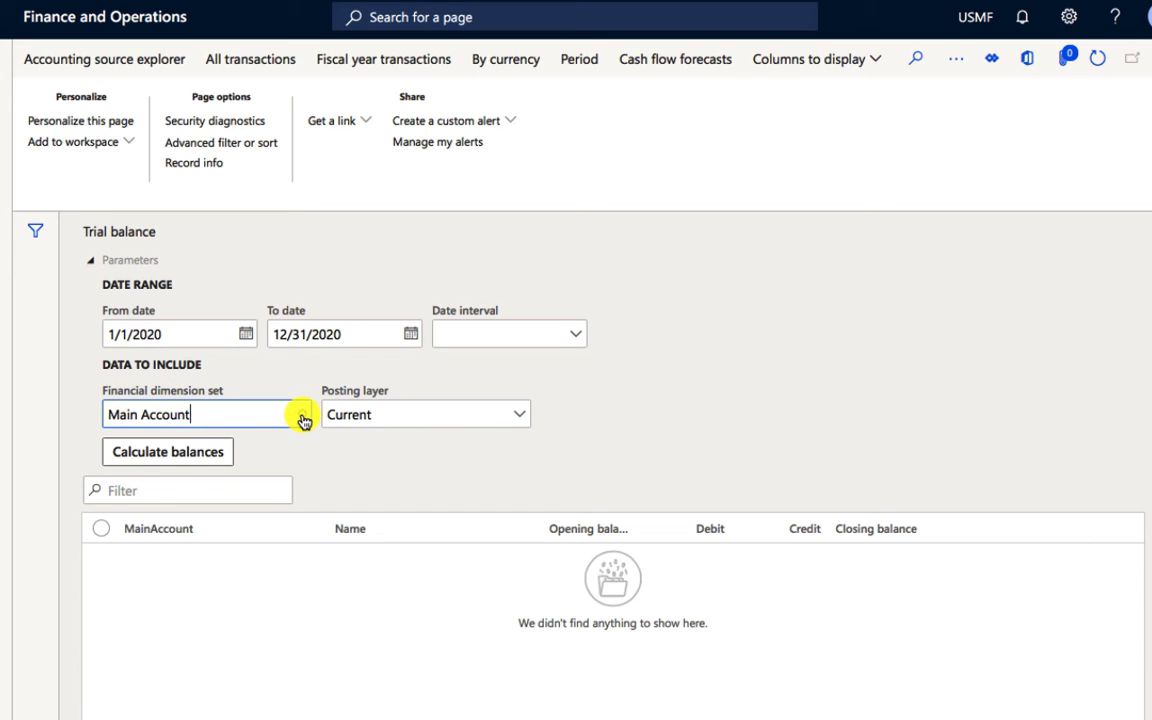
click(302, 420)
scroll(246, 545, up, 1)
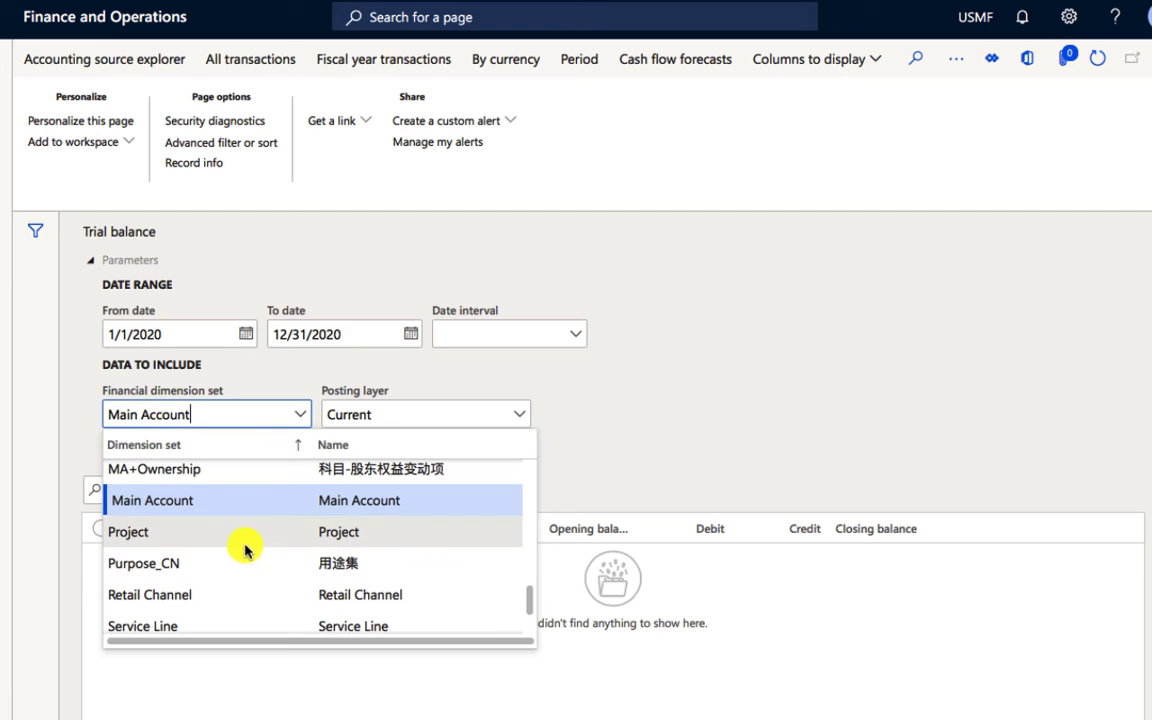
scroll(245, 546, up, 5)
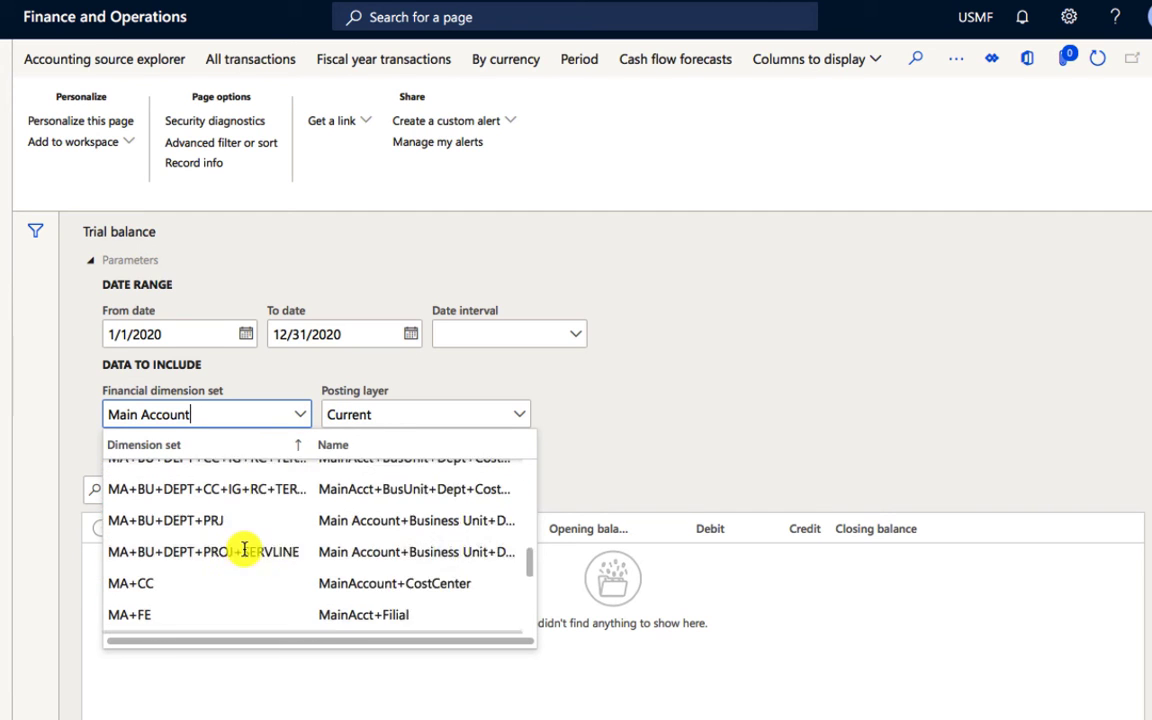
scroll(244, 549, down, 2)
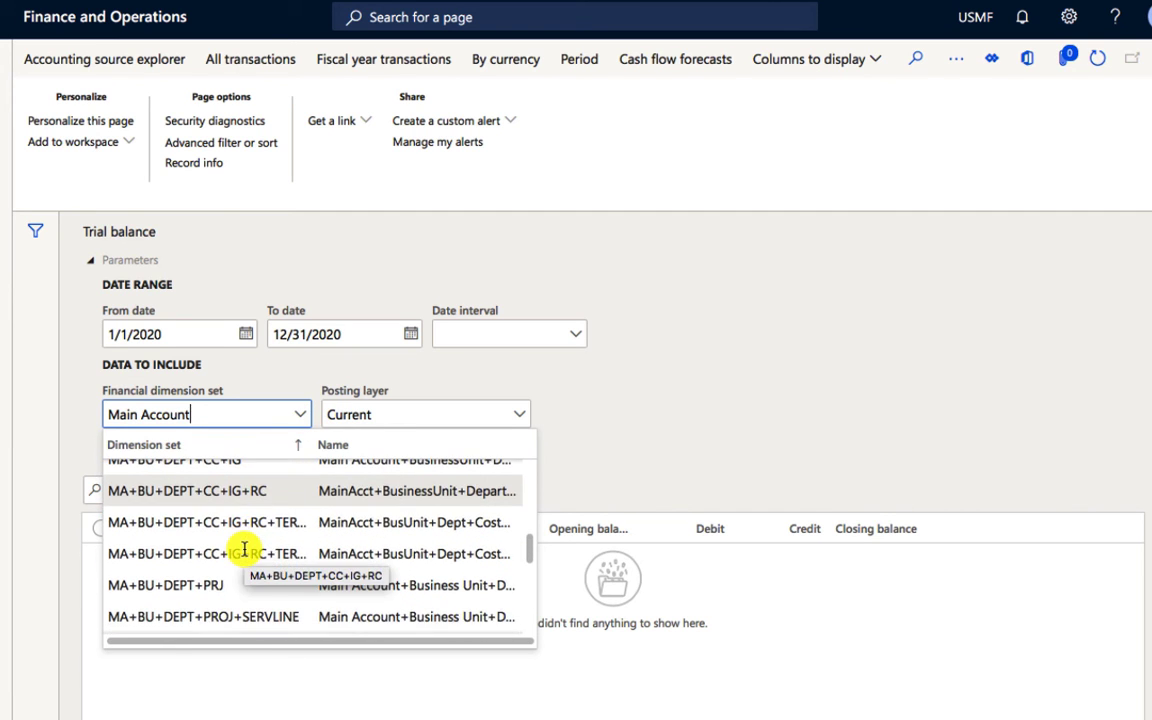
scroll(244, 549, up, 10)
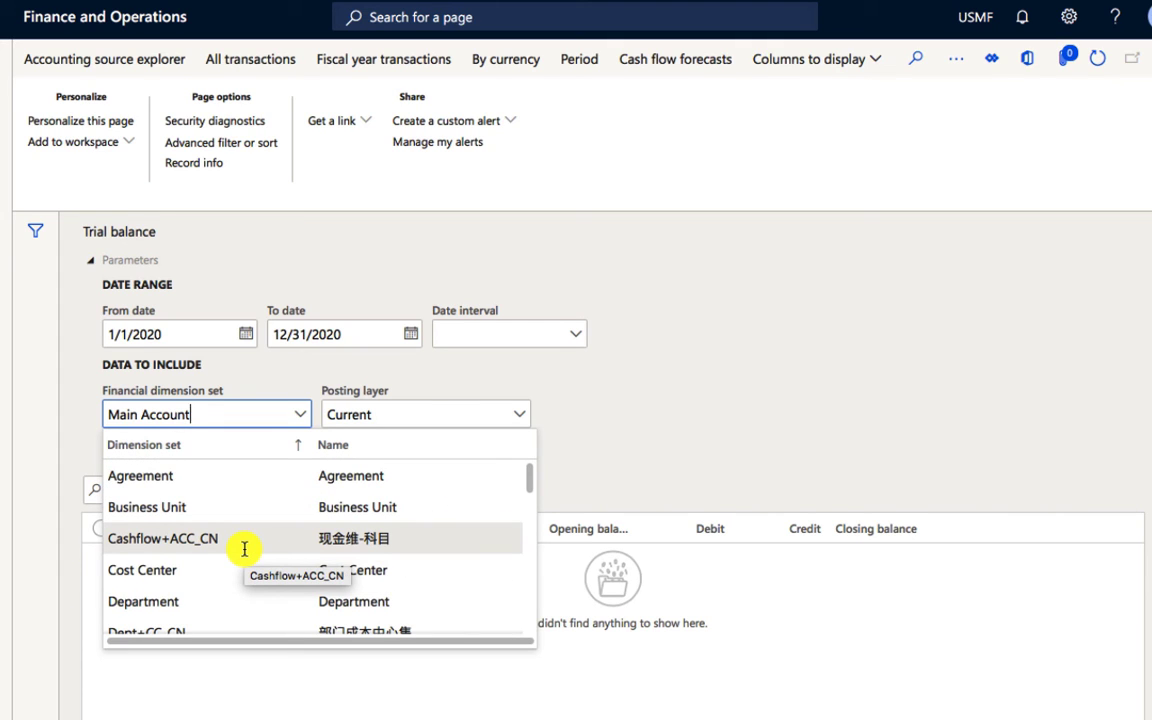
scroll(244, 549, down, 5)
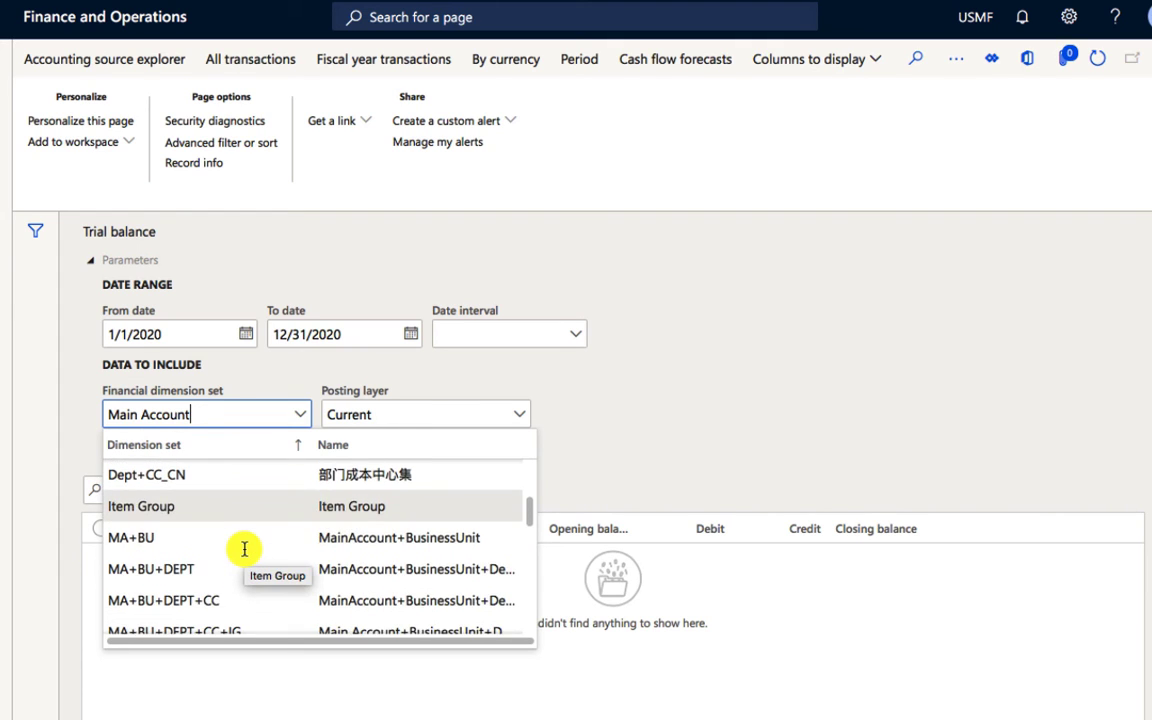
scroll(244, 549, down, 8)
scroll(243, 541, down, 3)
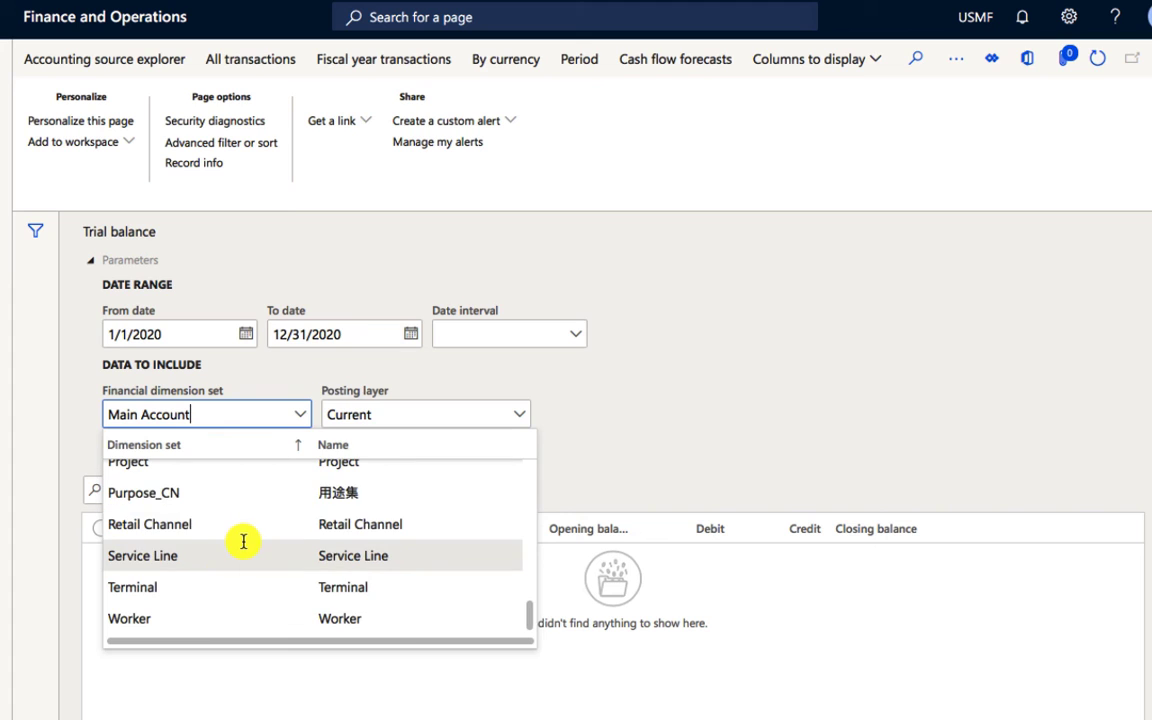
scroll(243, 542, up, 15)
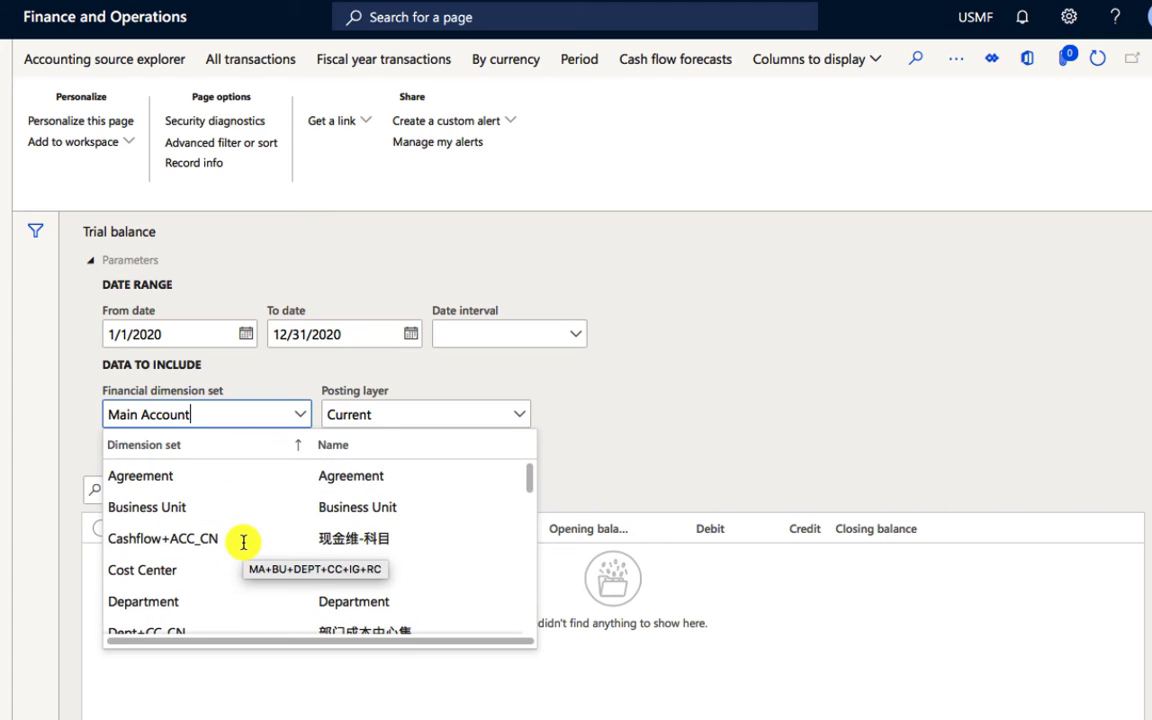
scroll(243, 542, down, 1)
scroll(243, 542, down, 3)
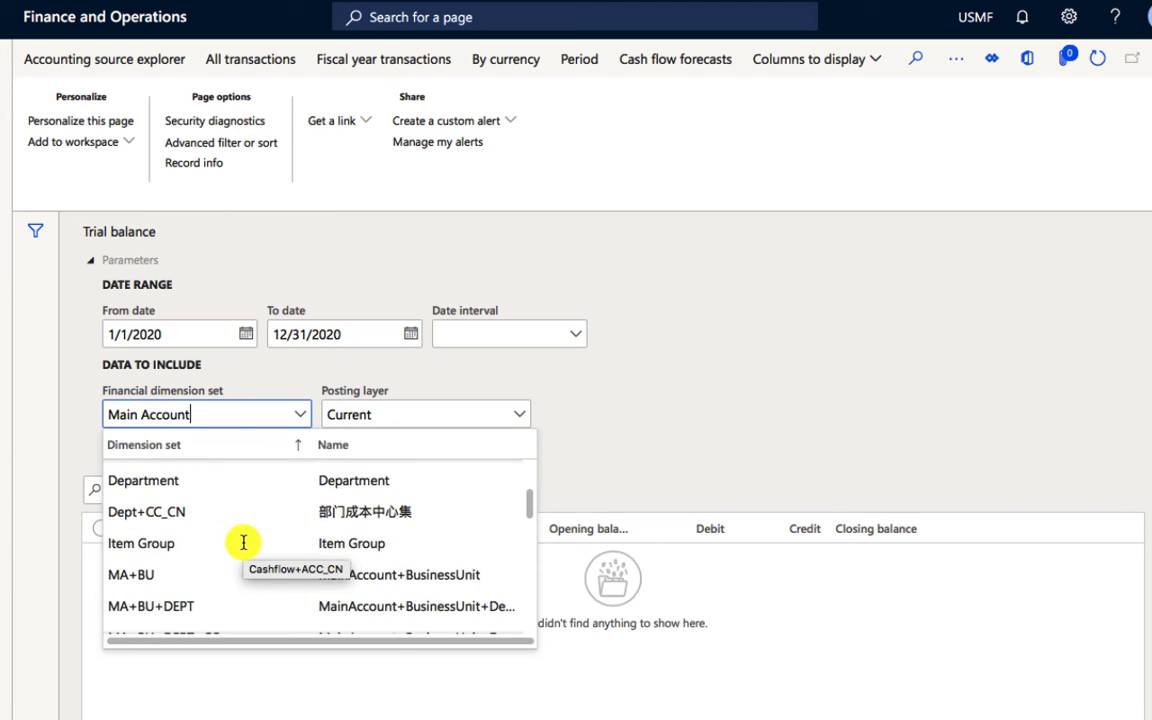
Step: Clear the trial balance's financial dimension set and search the unfiltered choices for Market Report
text(ma)
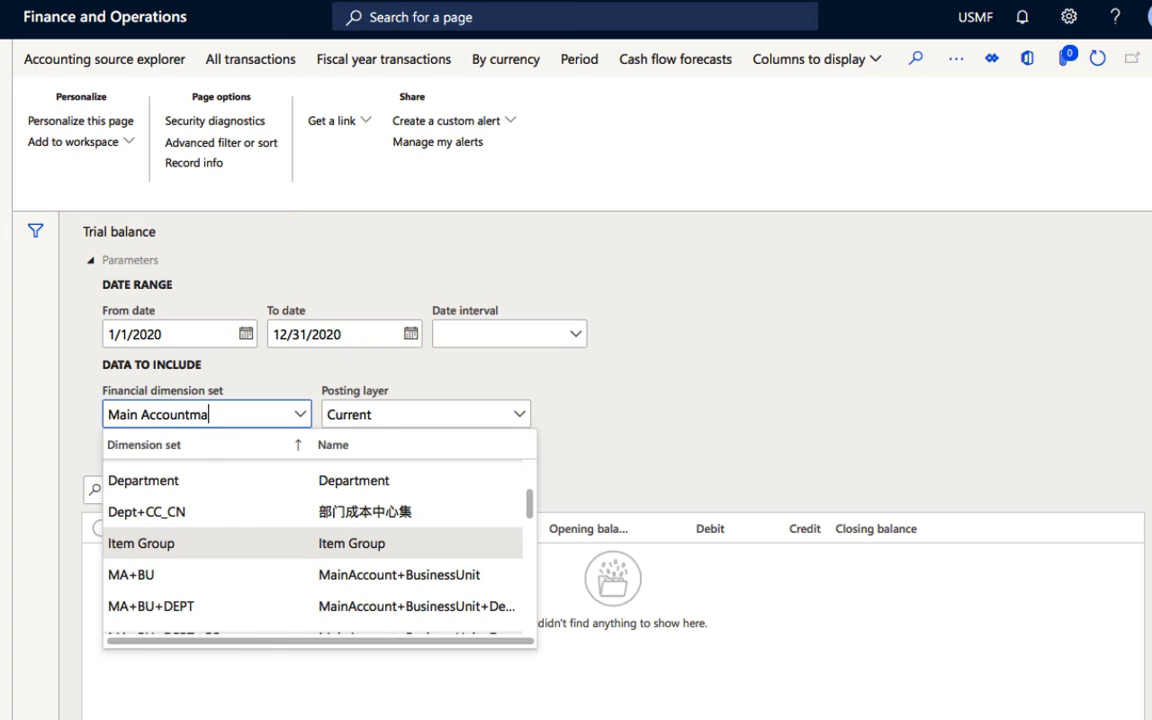
key(BackSpace)
key(BackSpace)
key(BackSpace)
key(BackSpace)
key(BackSpace)
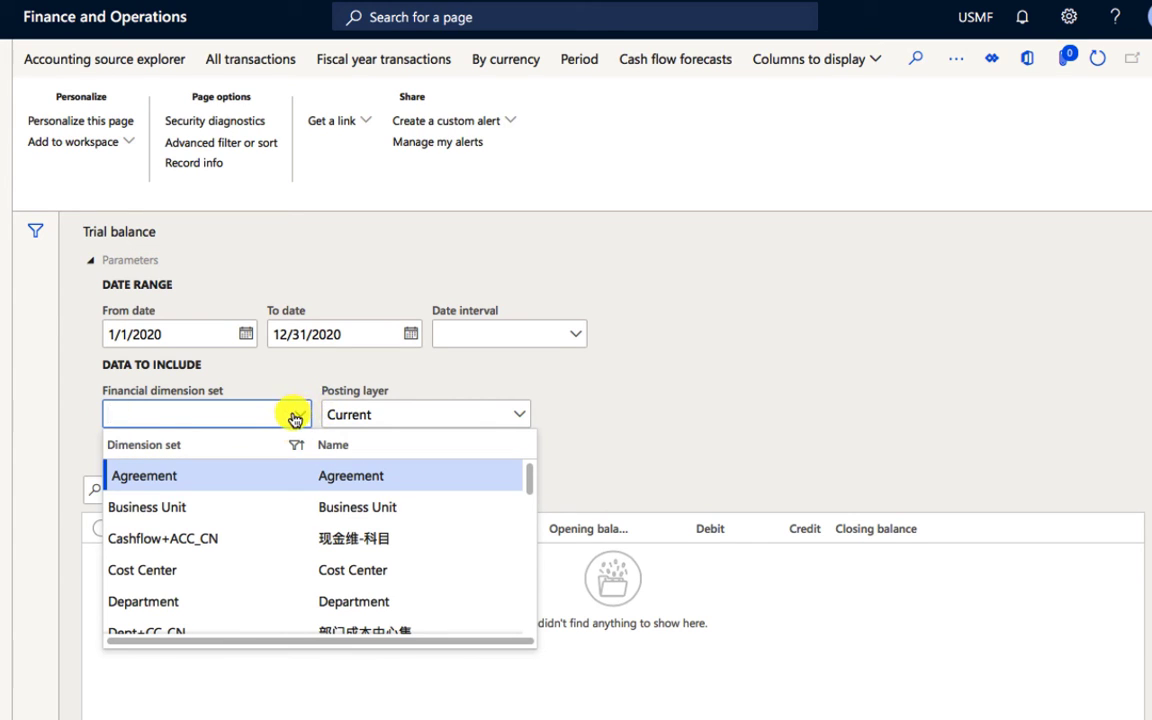
scroll(280, 595, down, 10)
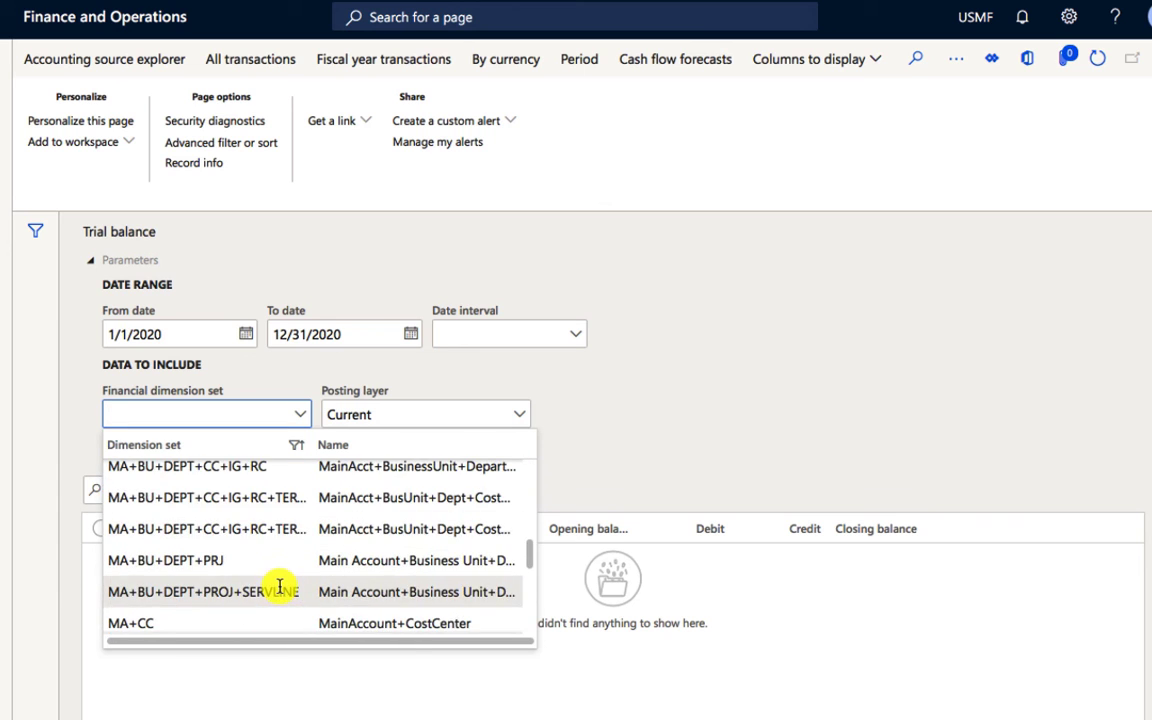
scroll(280, 587, down, 5)
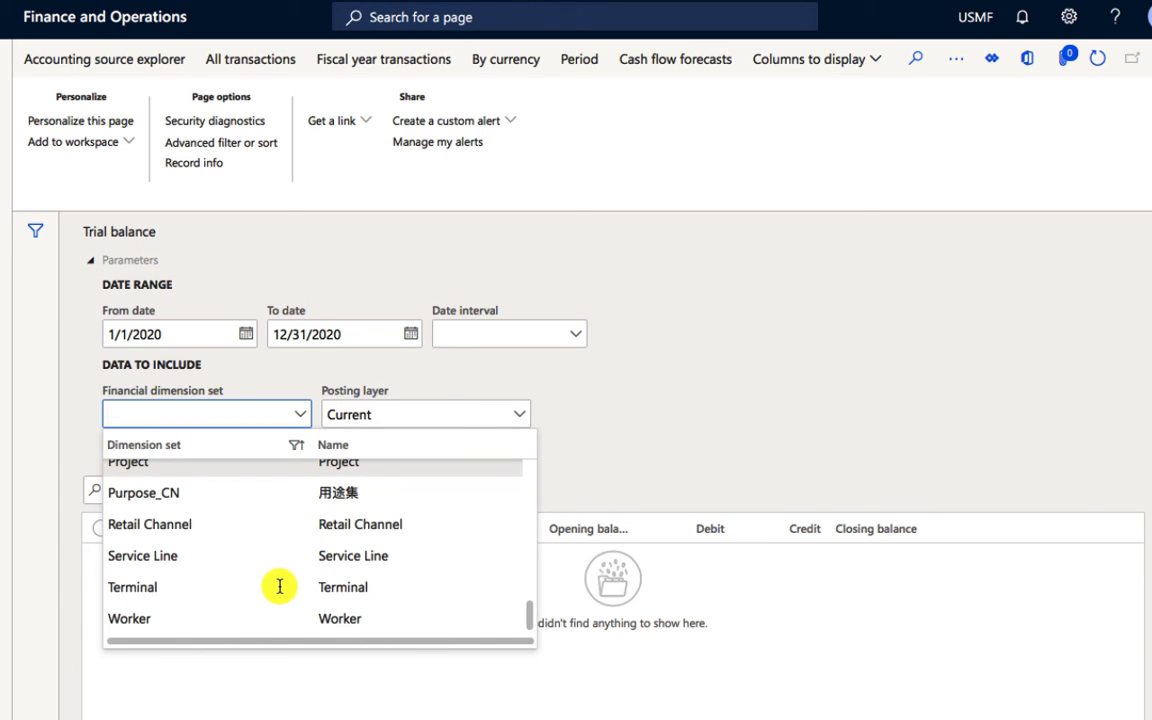
scroll(280, 587, up, 15)
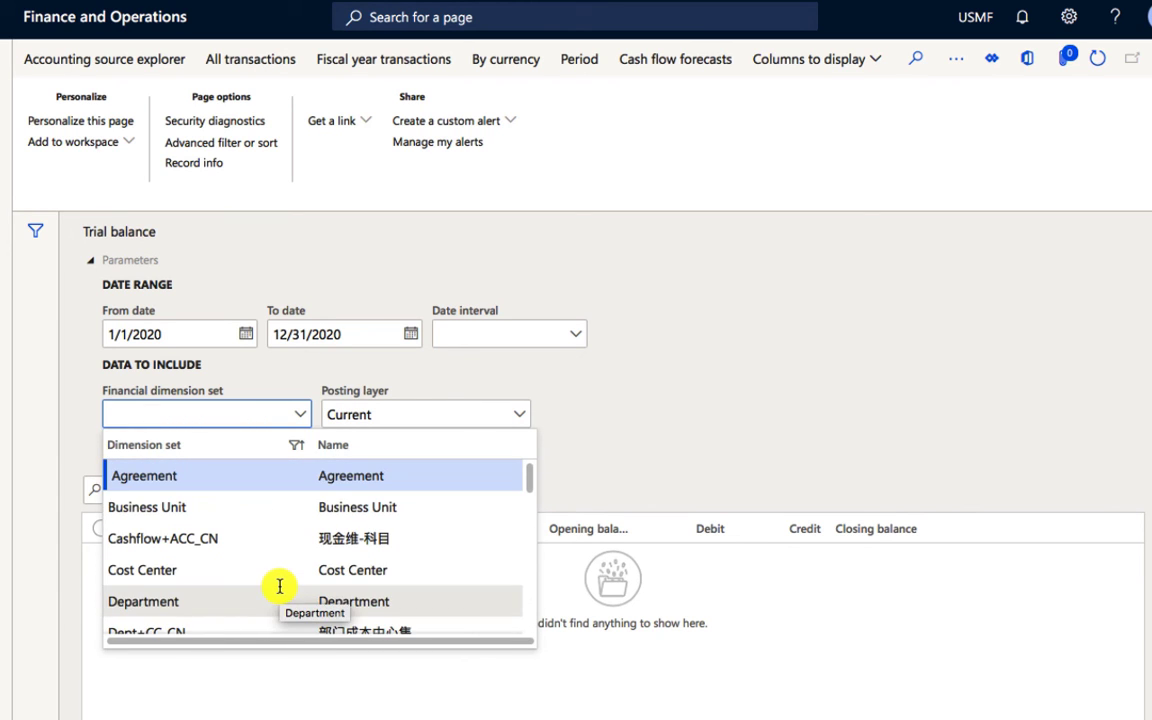
click(824, 387)
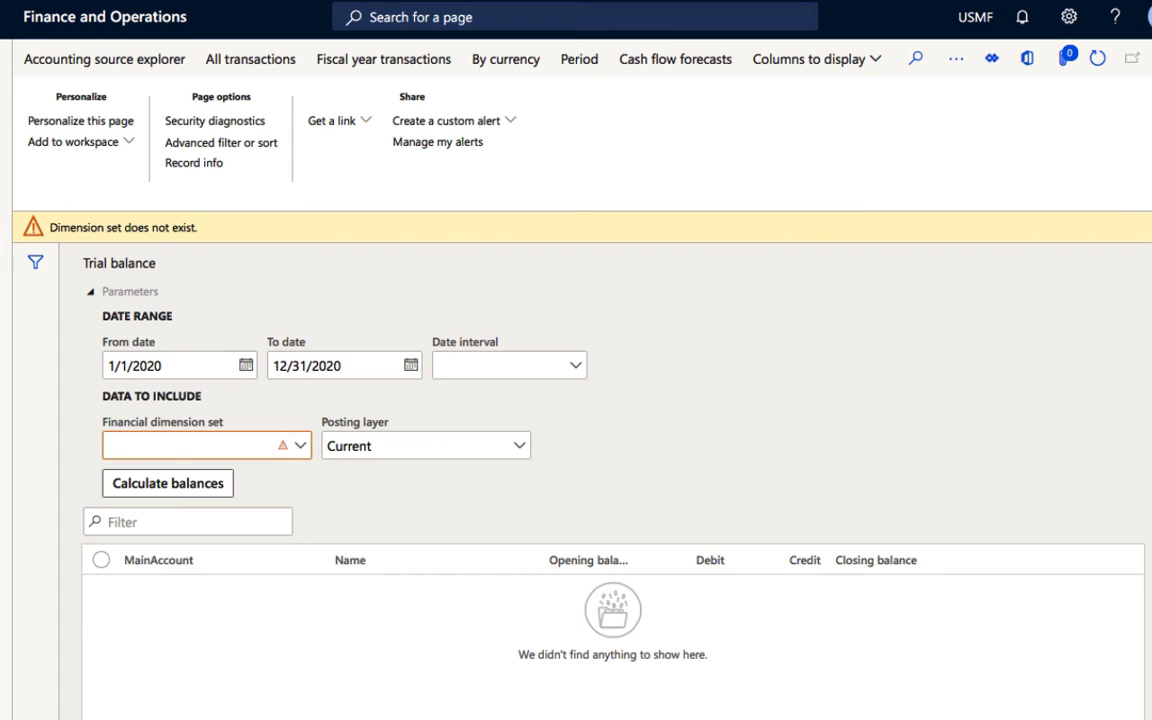
Step: Dismiss the invalid-information error and set the trial balance's financial dimension set to Business Unit
click(6, 66)
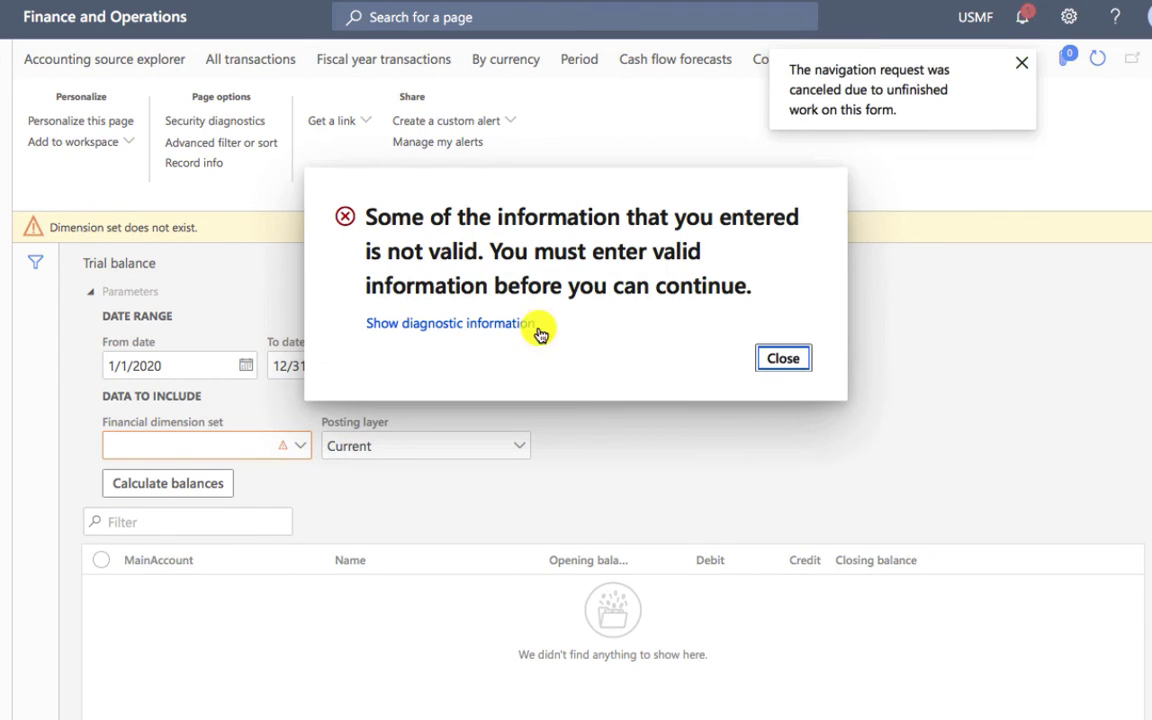
click(783, 357)
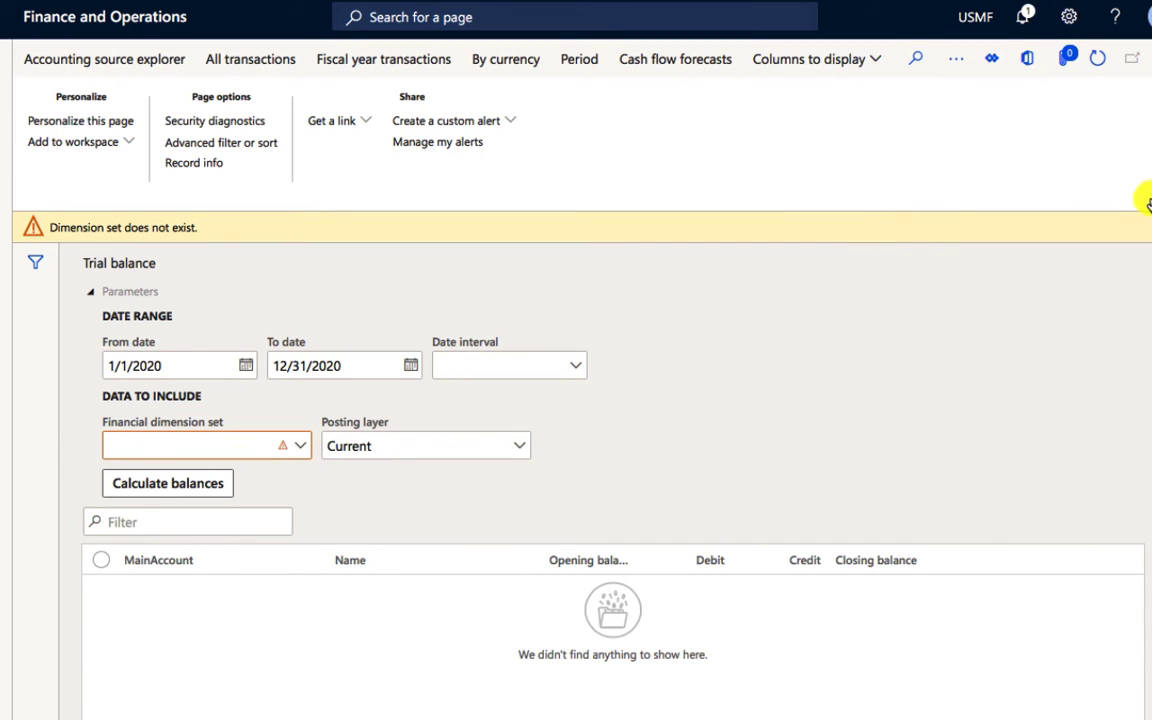
click(294, 446)
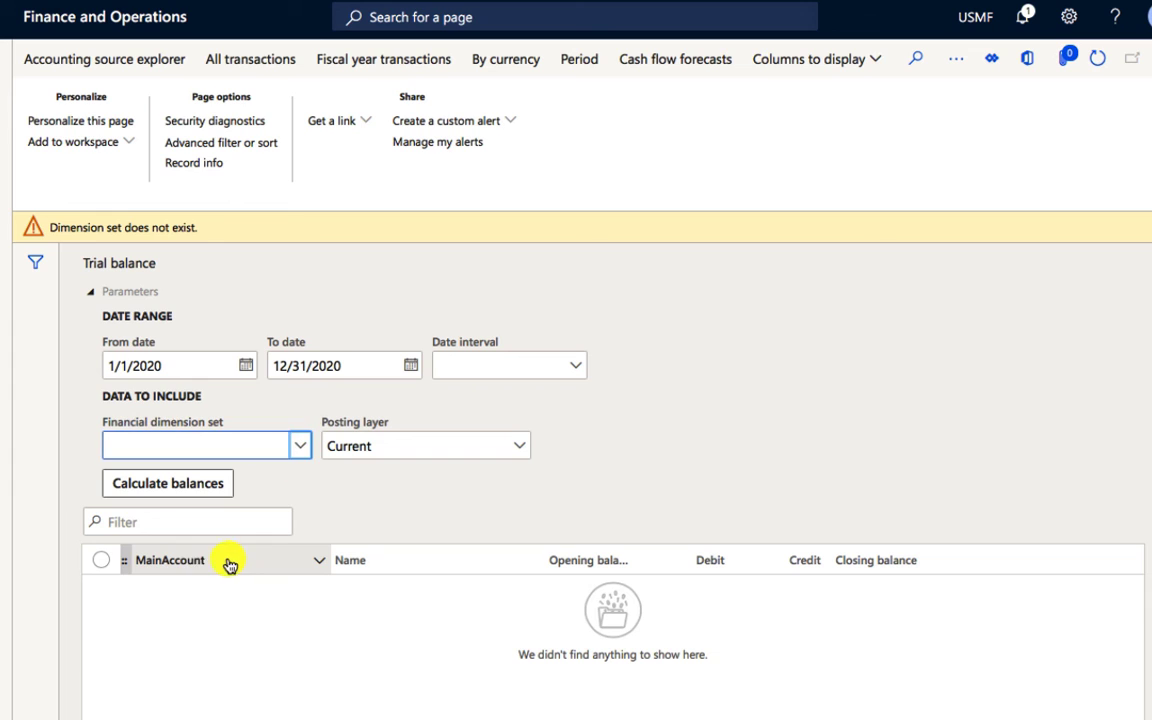
click(300, 446)
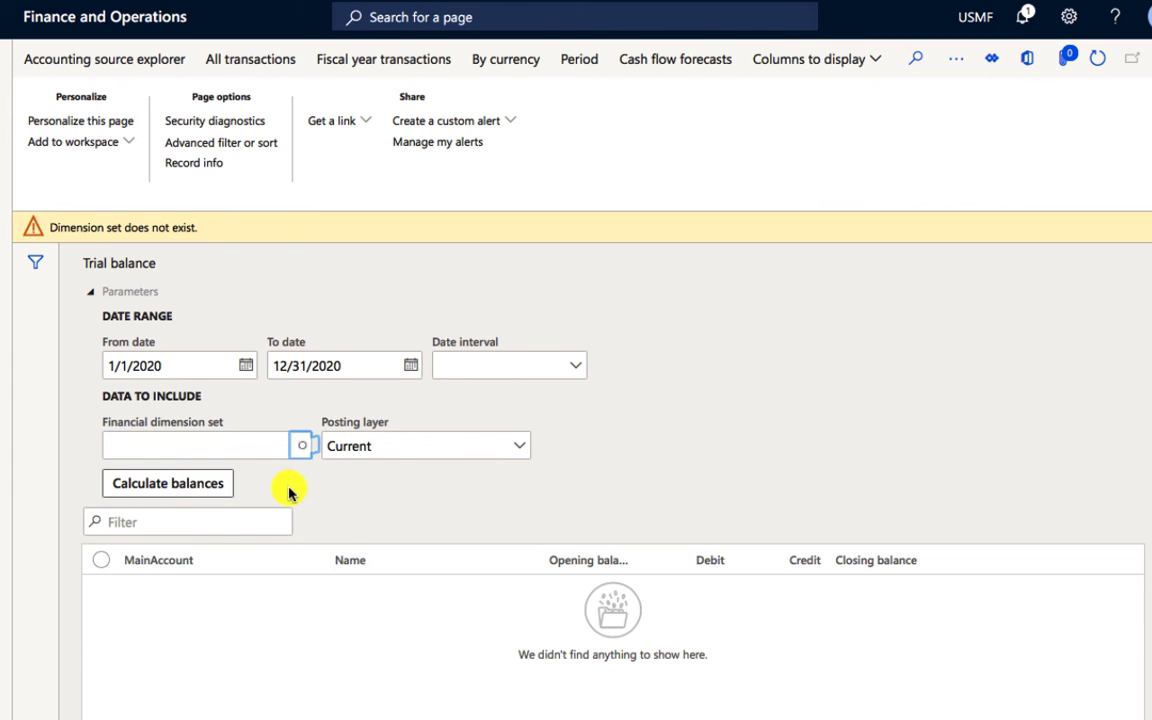
click(298, 448)
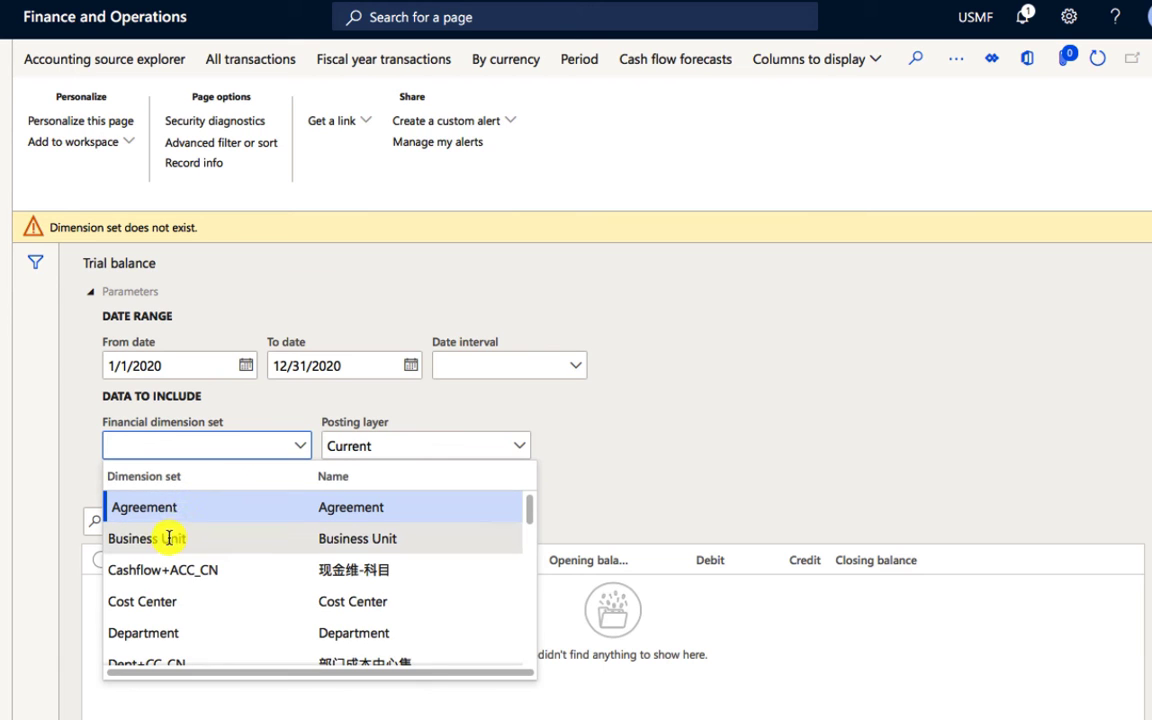
click(168, 542)
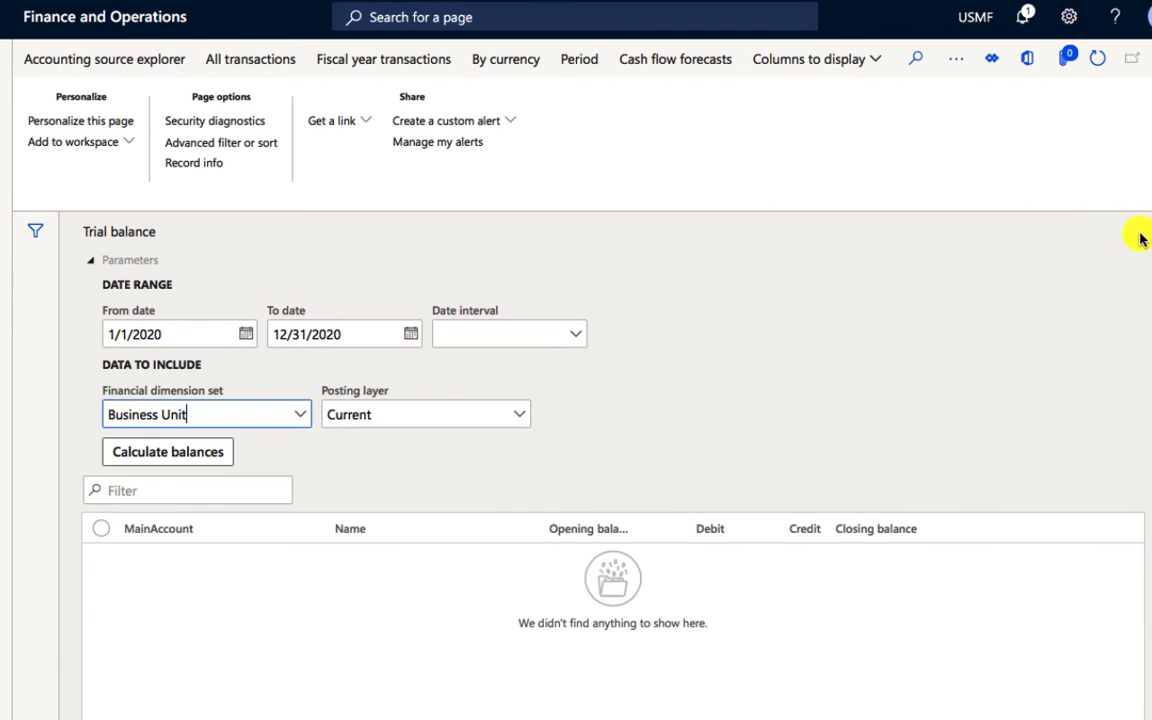
Step: Open the Financial dimension sets page of the General ledger module and select the Market Report set
click(6, 52)
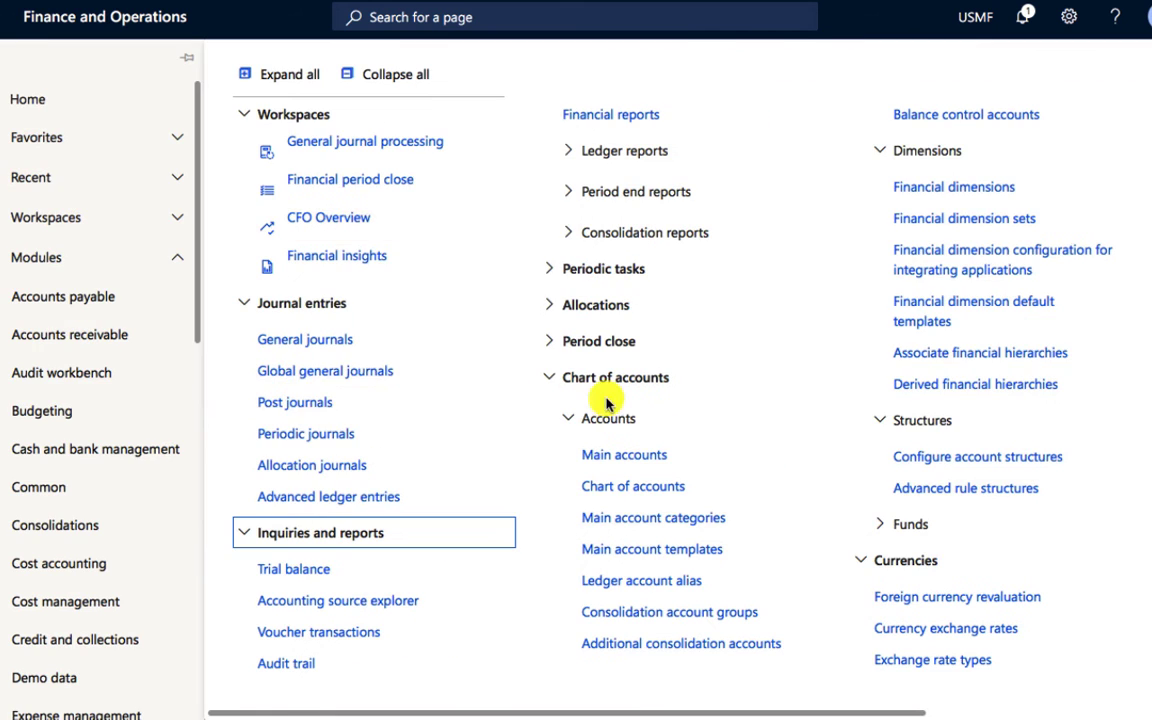
click(945, 187)
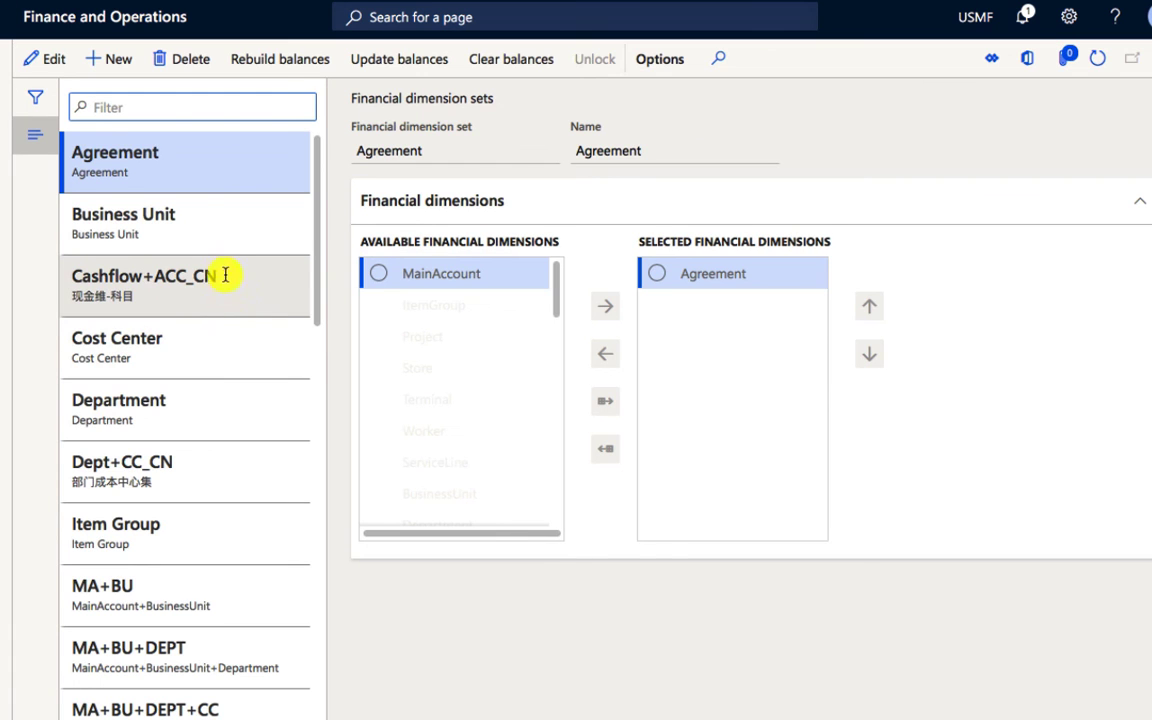
scroll(210, 460, down, 8)
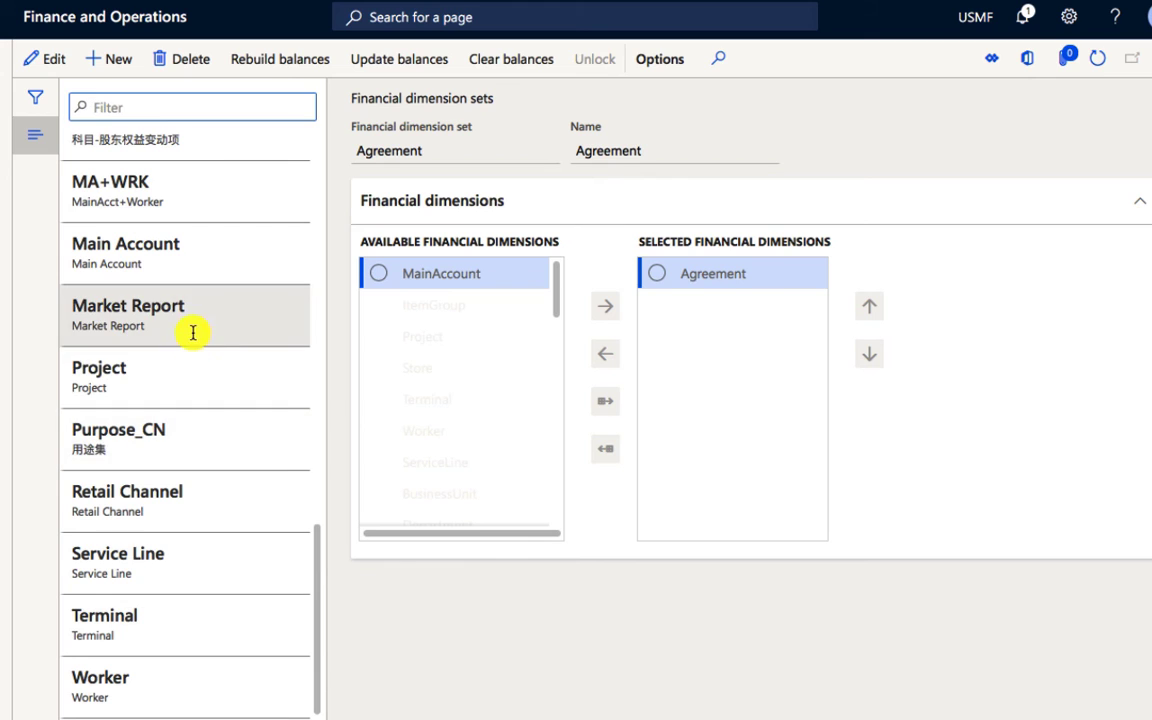
click(193, 333)
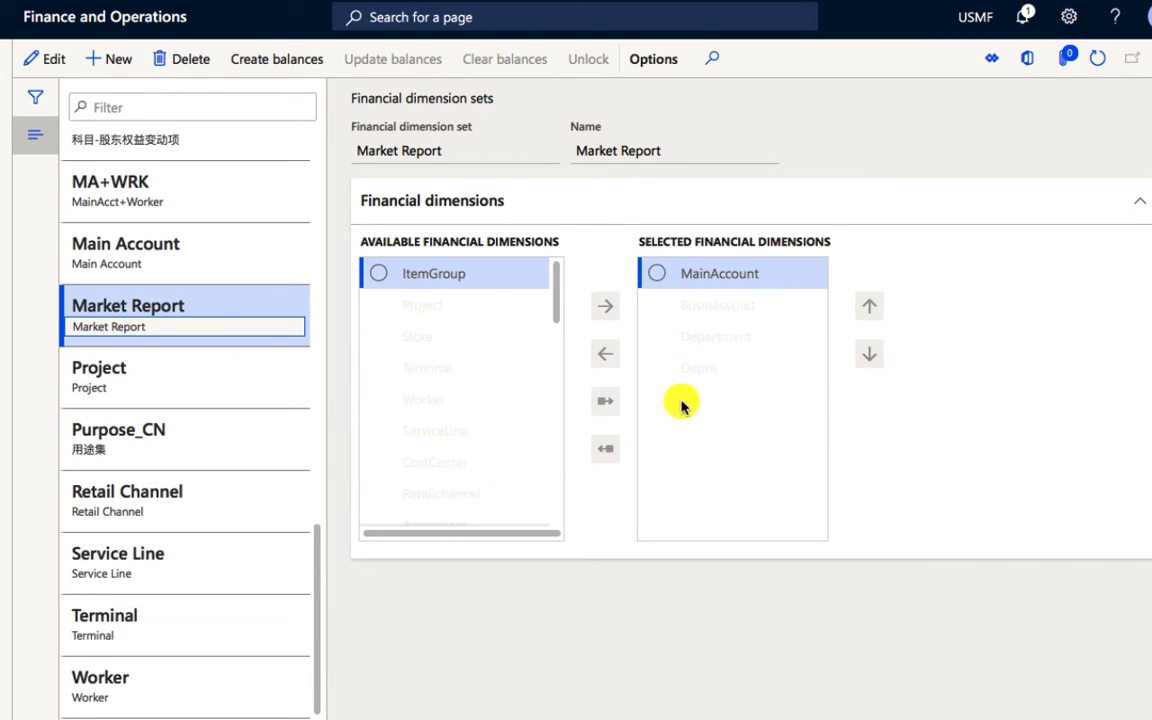
click(224, 252)
click(217, 305)
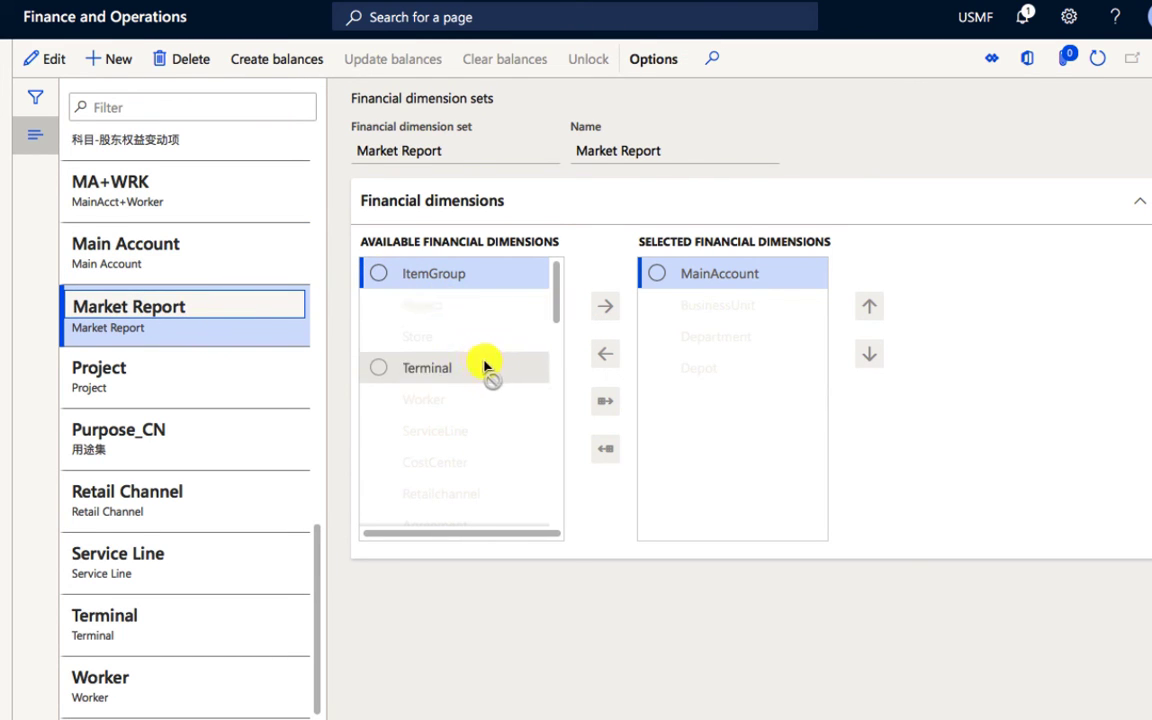
Step: Switch the Market Report dimension set to editing, save it and create its balances
click(33, 58)
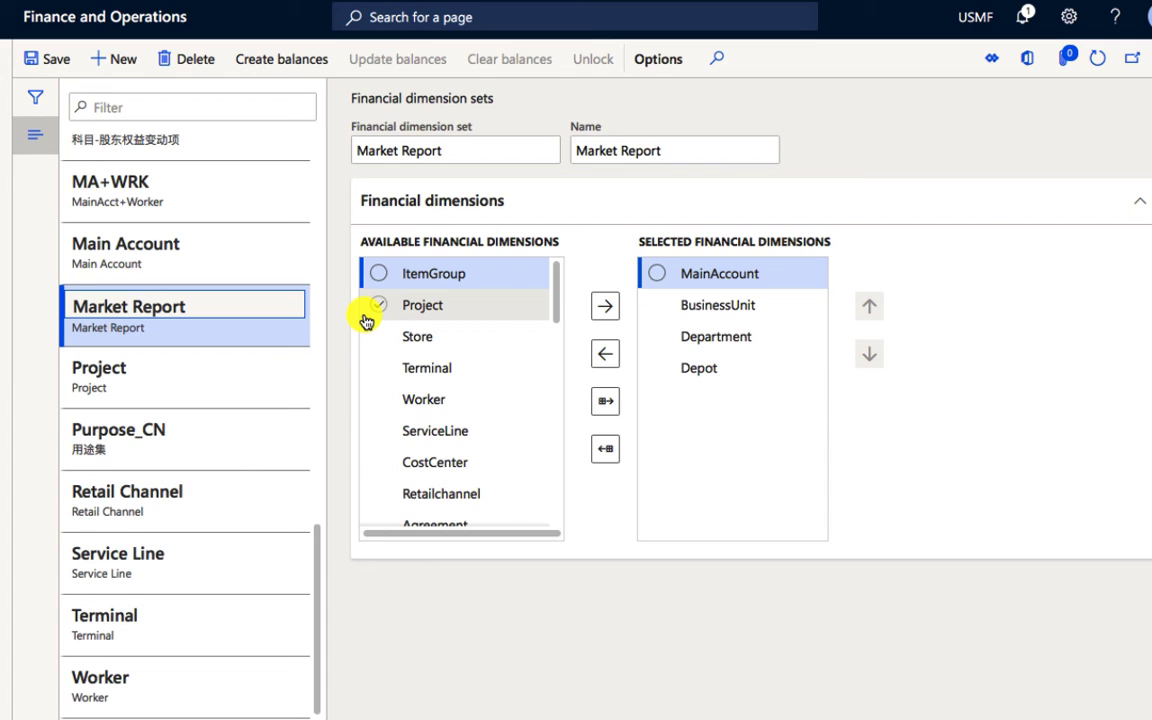
click(57, 62)
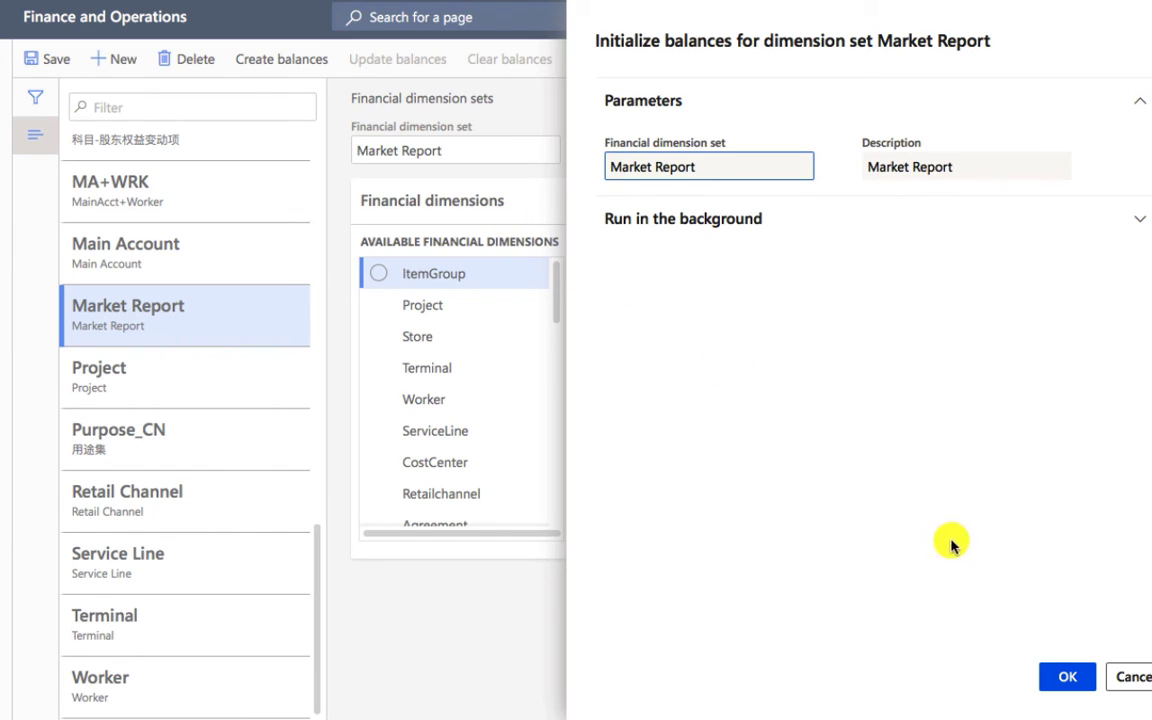
click(1058, 678)
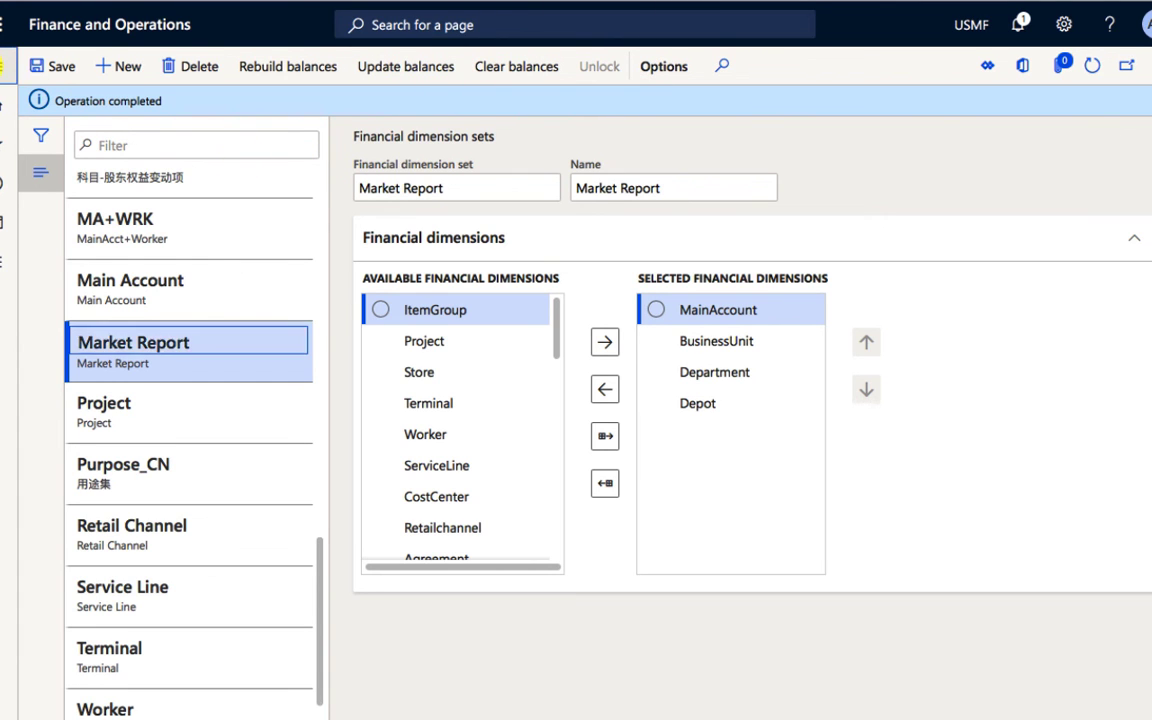
Step: Open the General ledger's Trial balance page and set its financial dimension set to Market Report
click(12, 66)
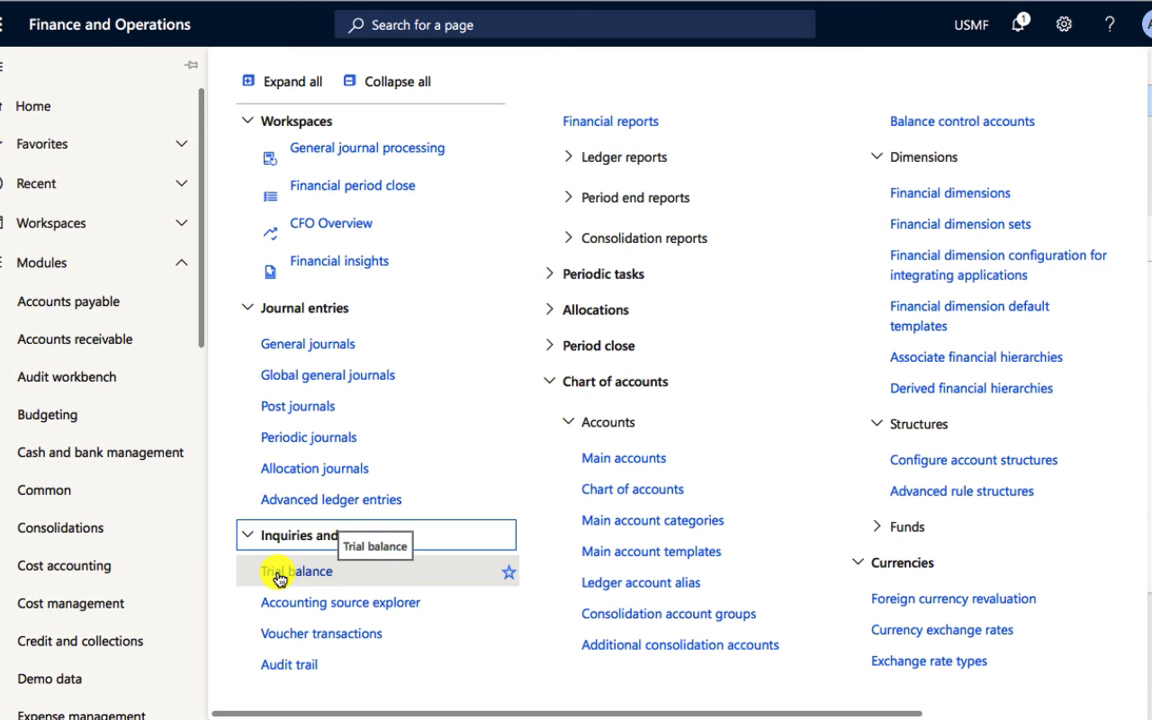
click(280, 574)
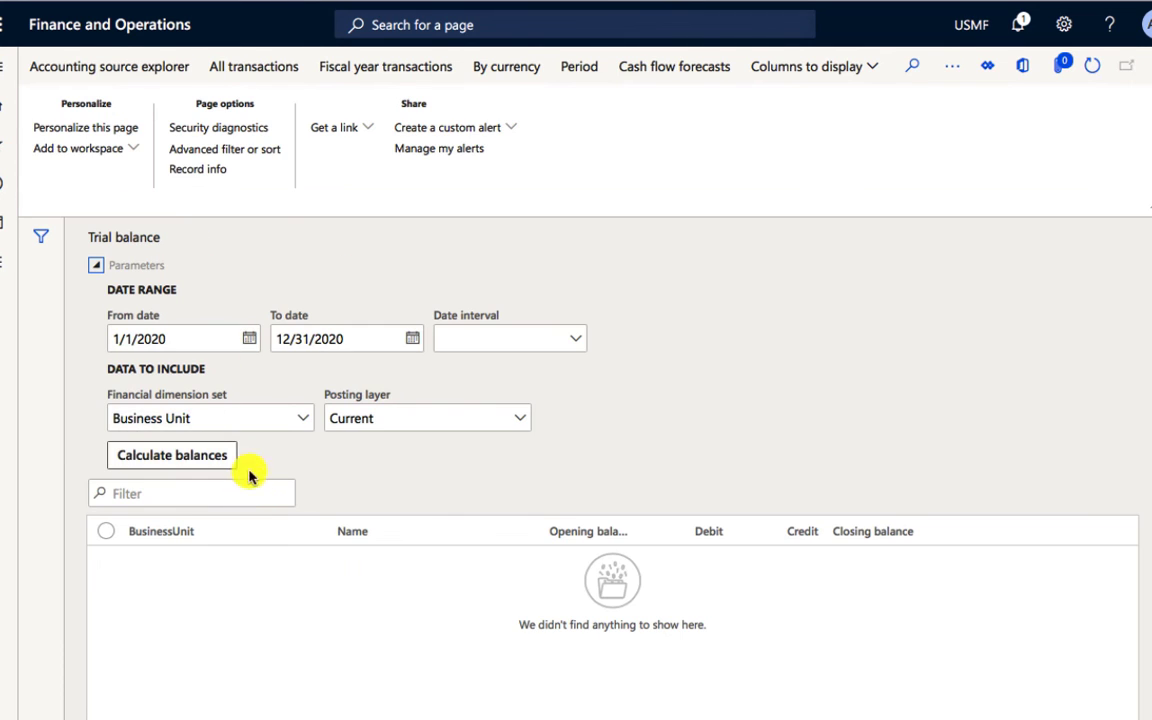
click(303, 422)
key(BackSpace)
key(BackSpace)
key(BackSpace)
key(BackSpace)
key(BackSpace)
key(BackSpace)
key(BackSpace)
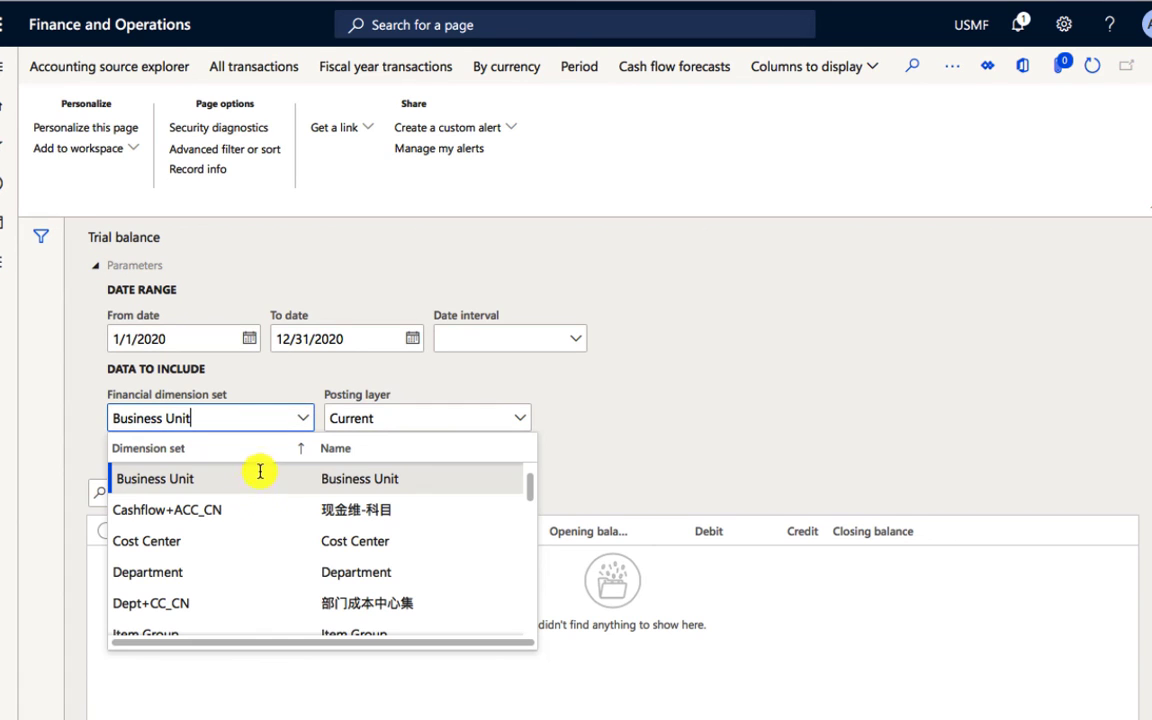
key(BackSpace)
key(BackSpace)
key(BackSpace)
key(BackSpace)
key(BackSpace)
key(BackSpace)
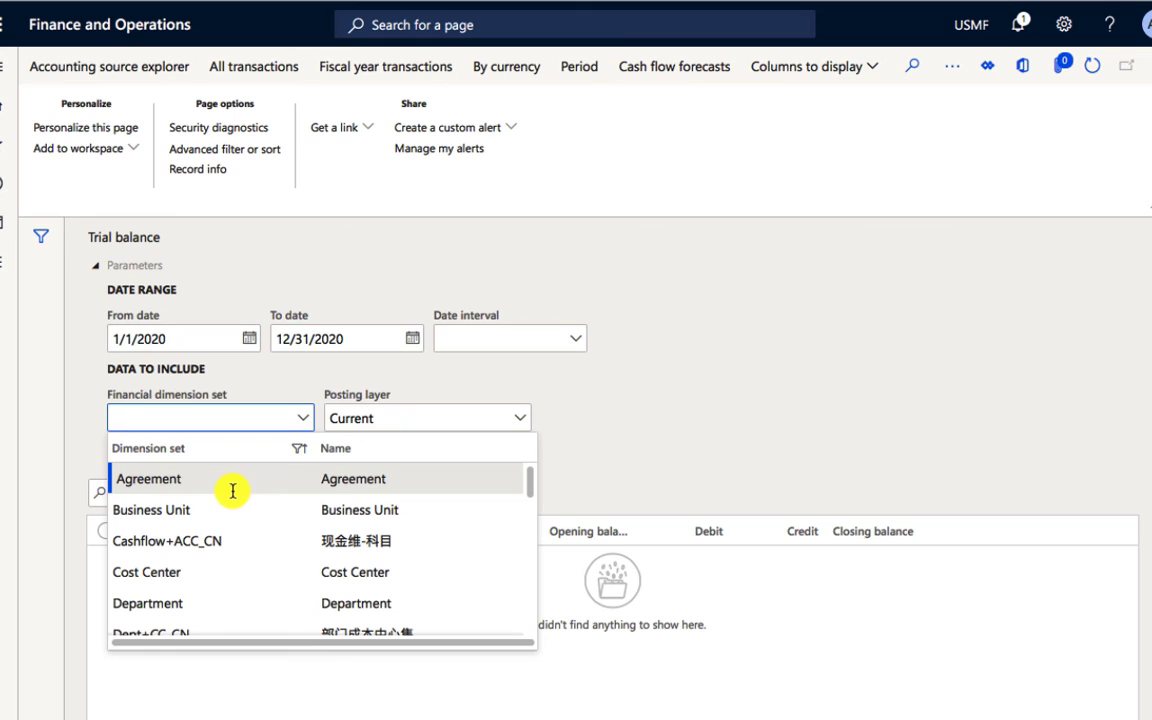
text(Ma)
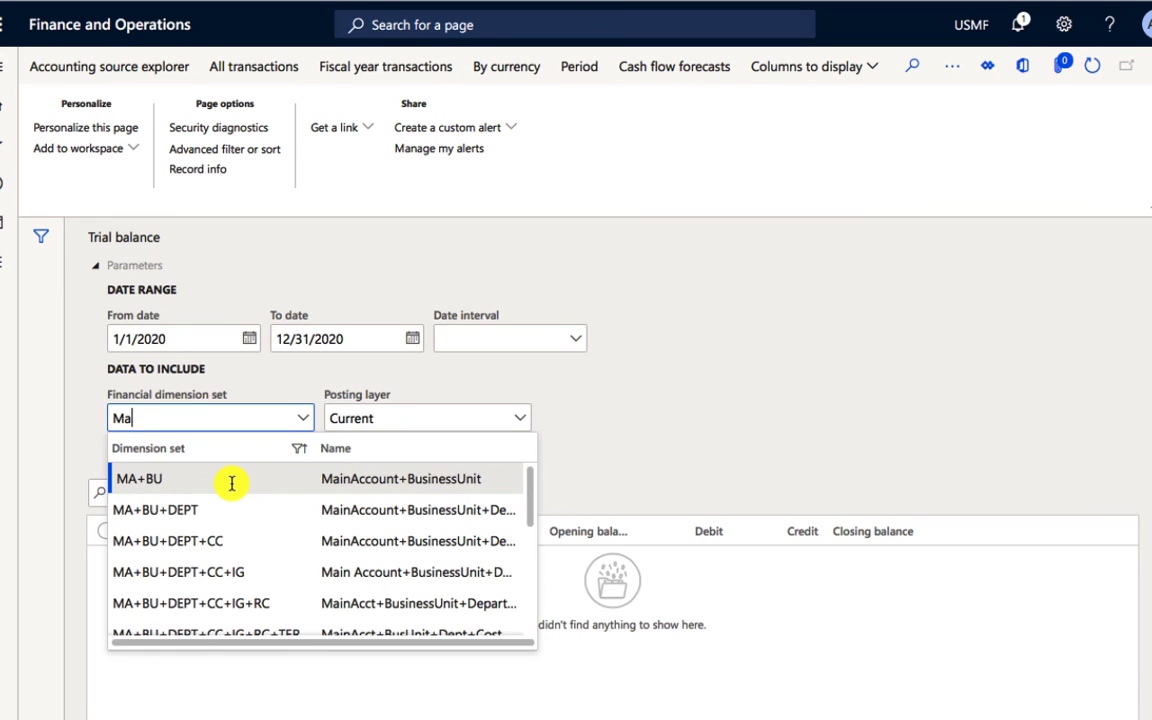
text(r)
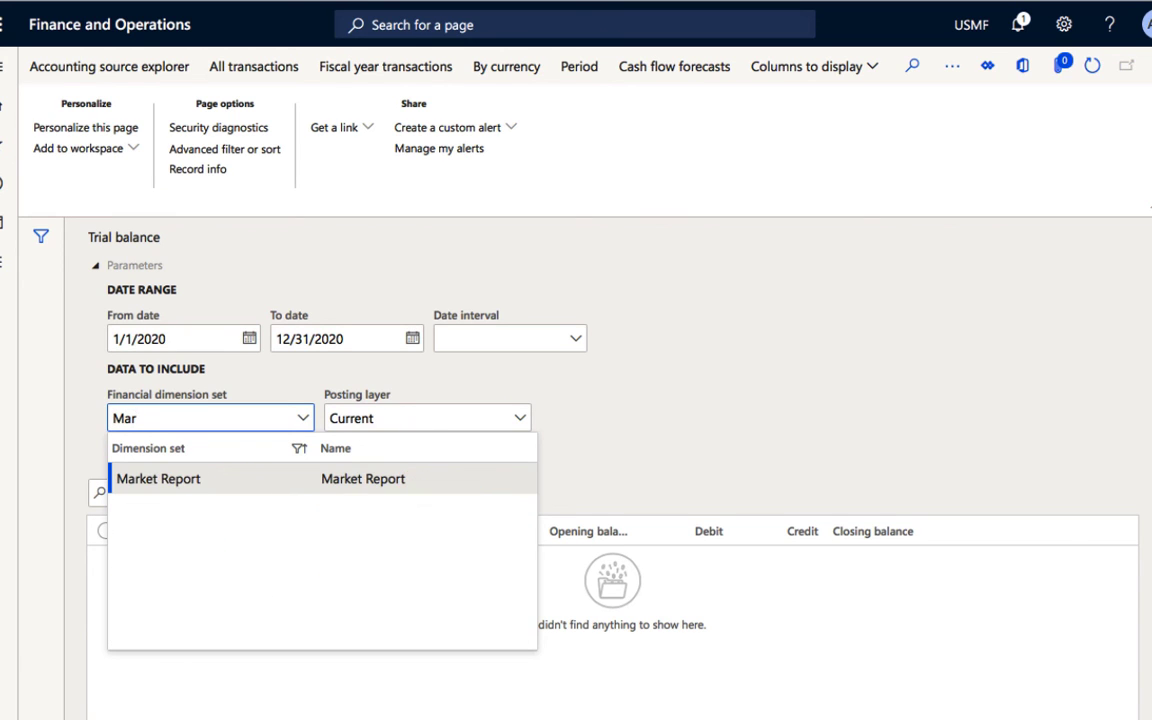
click(217, 480)
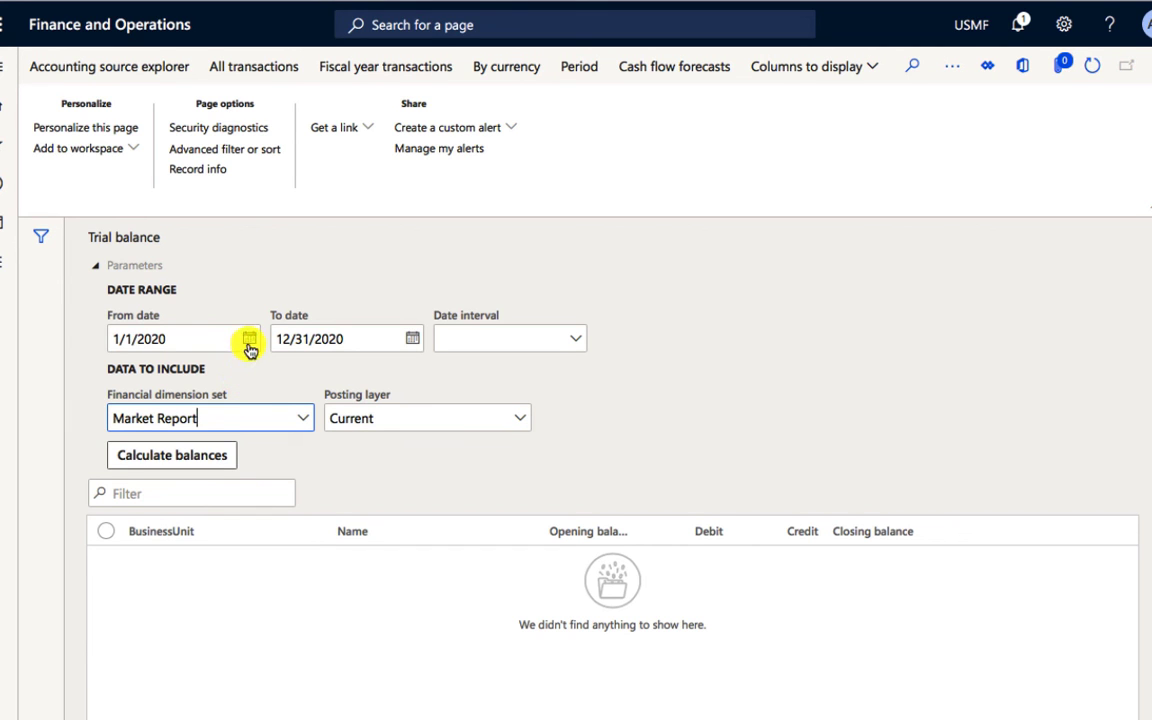
Step: Calculate the trial balance's balances and review the rows from the MainAccount column through to the closing balance
click(181, 462)
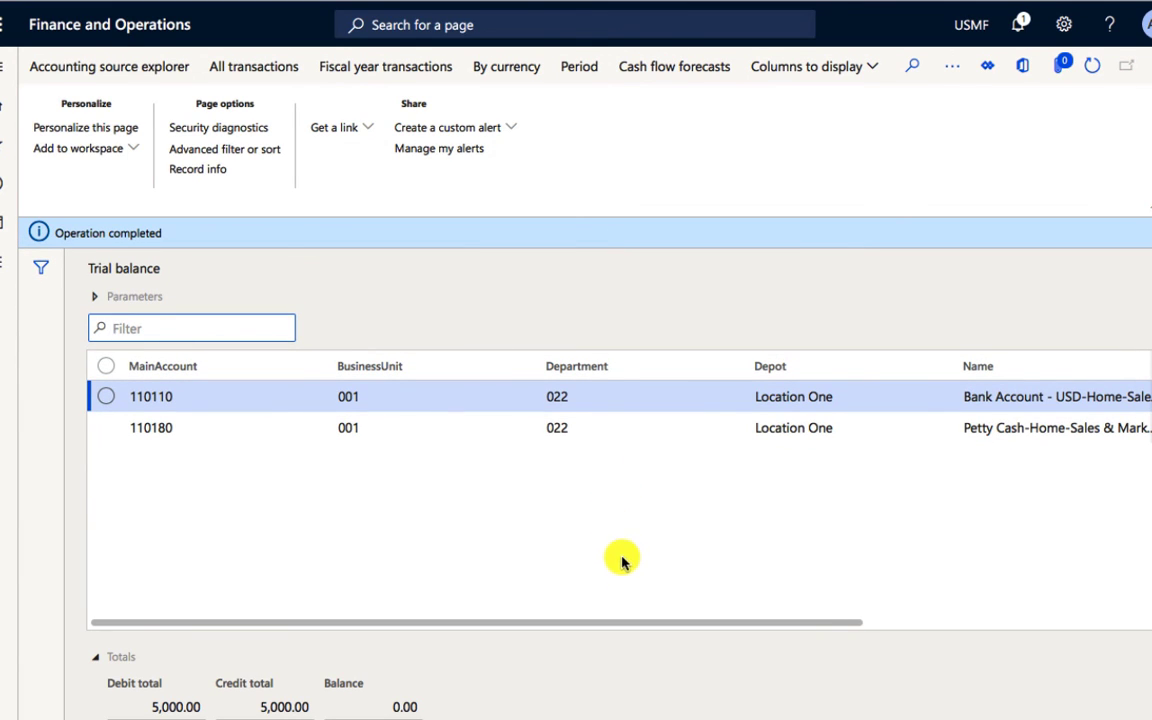
drag(555, 625, 885, 645)
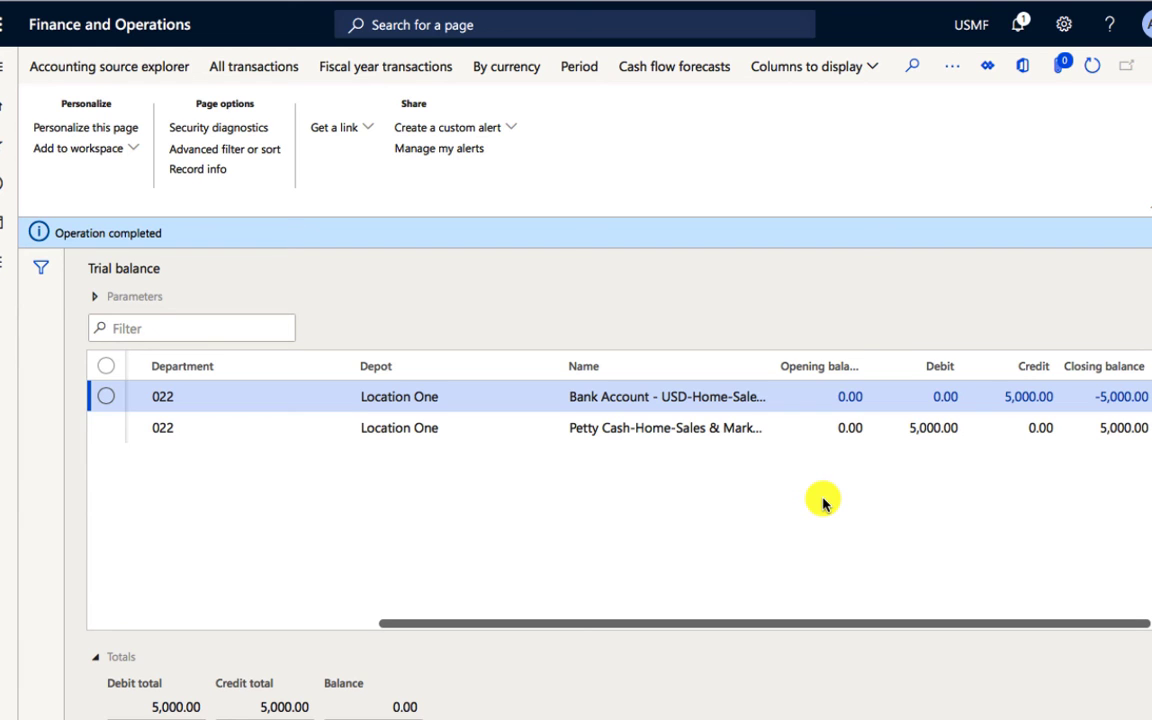
drag(794, 622, 455, 622)
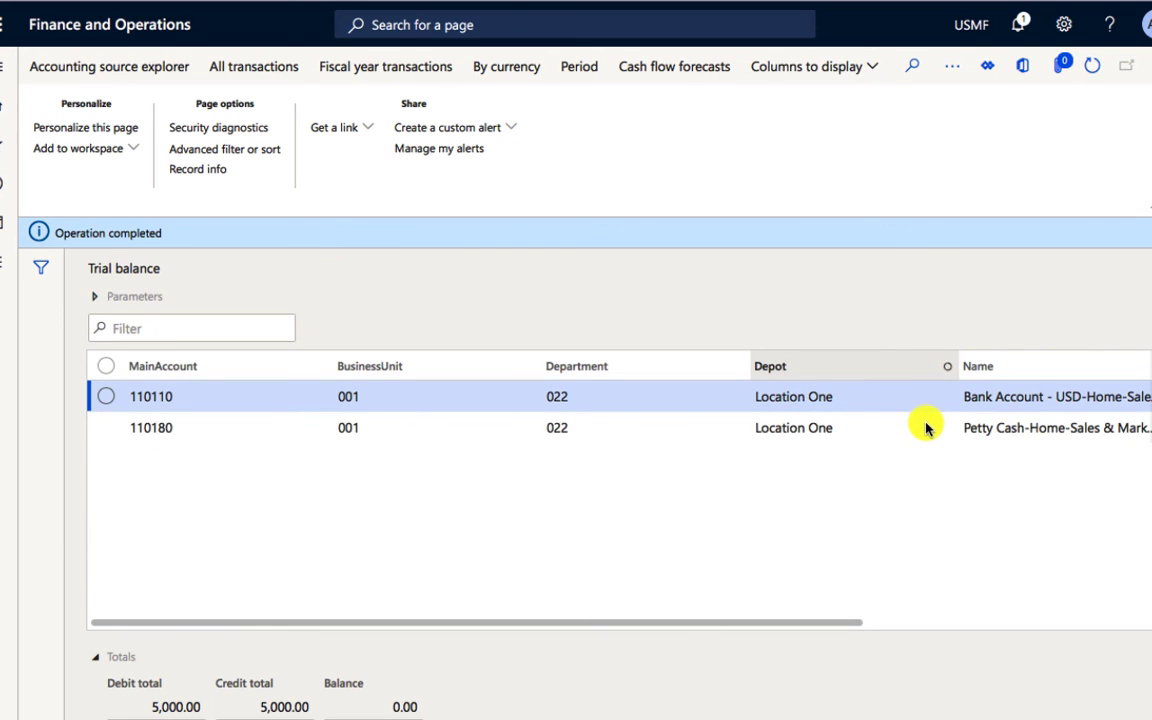
Step: Filter the trial balance's Depot column for values that contain "Location two"
click(830, 367)
click(823, 497)
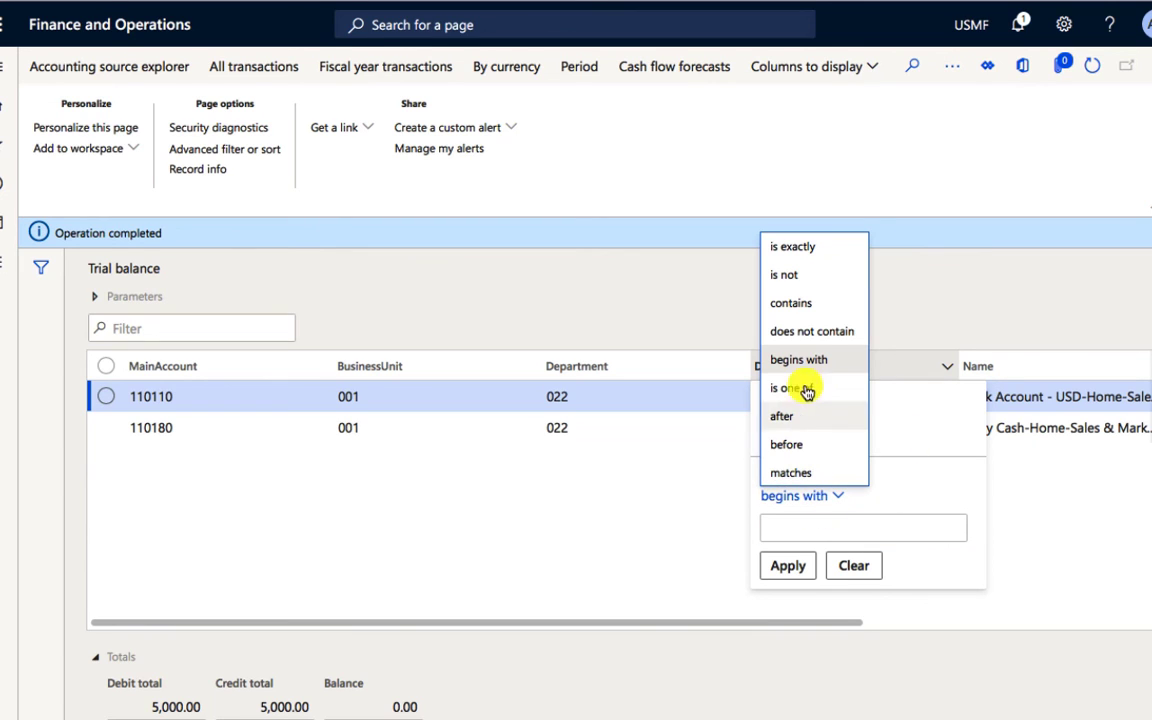
click(822, 304)
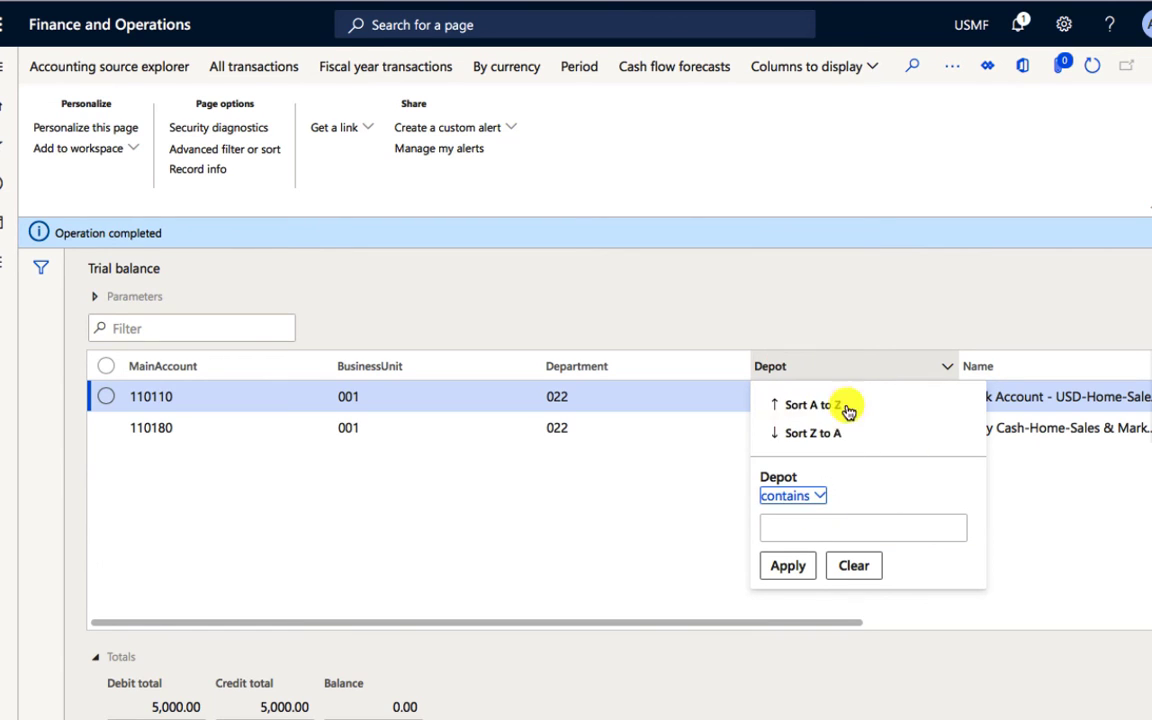
click(821, 530)
text(Loc)
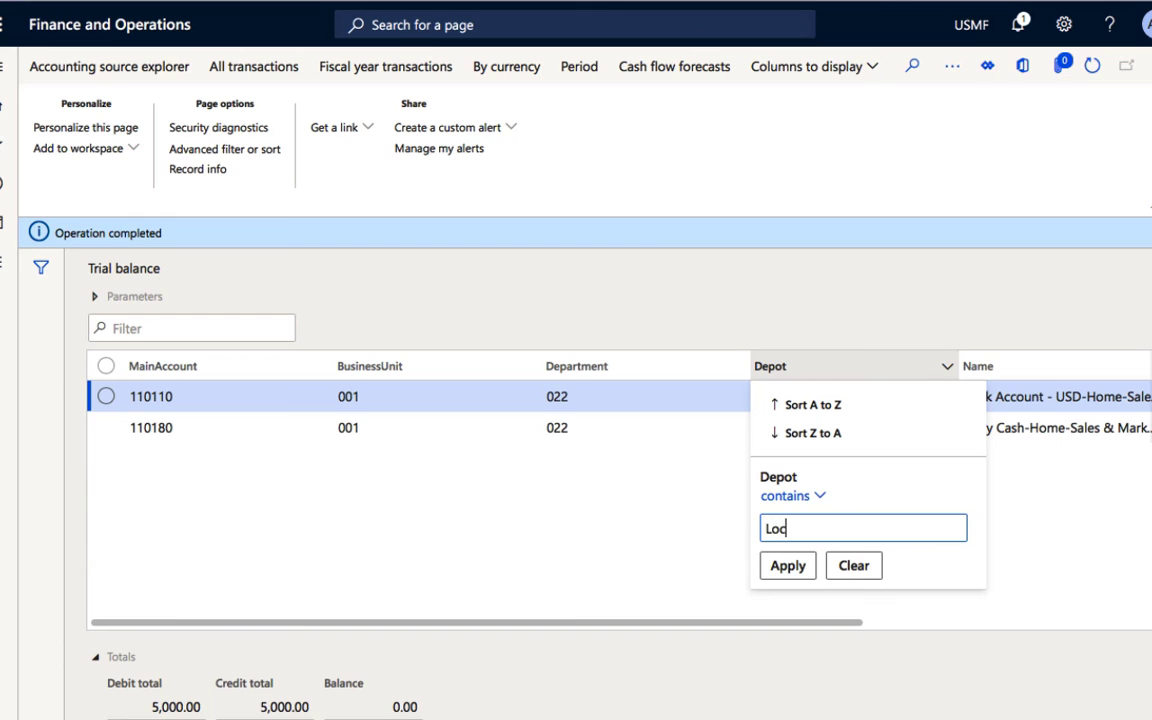
text(ation two)
key(Return)
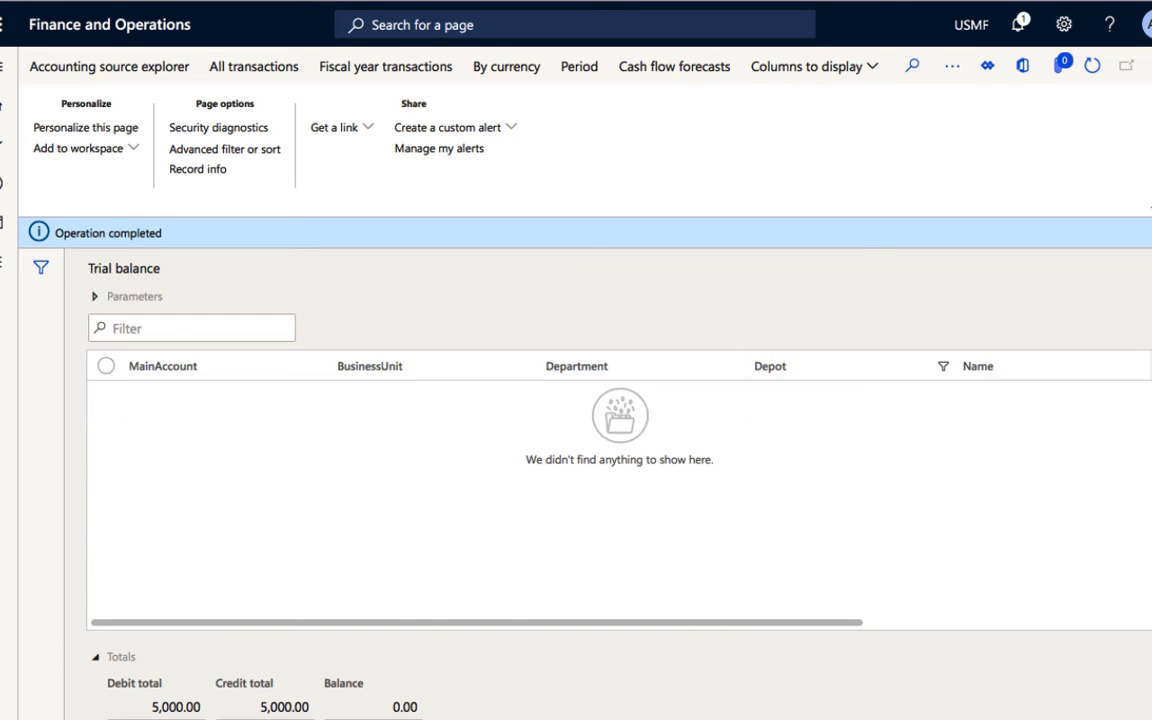
Step: Clear the filter on the trial balance's Depot column
click(945, 368)
click(815, 567)
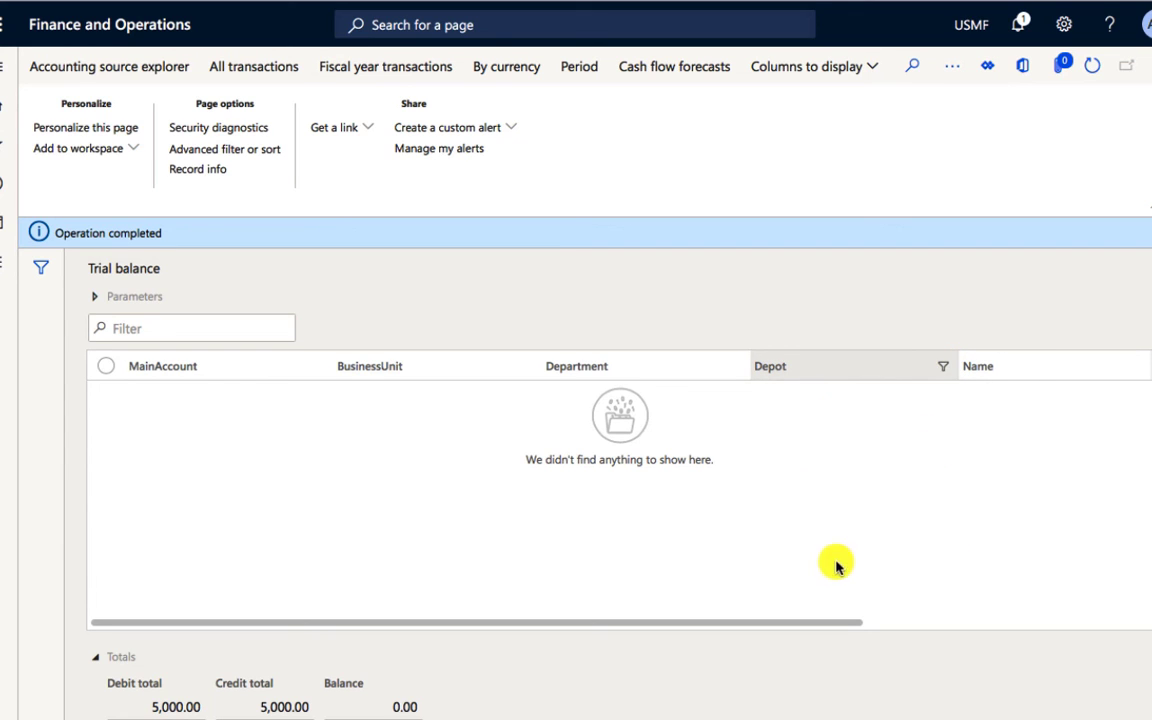